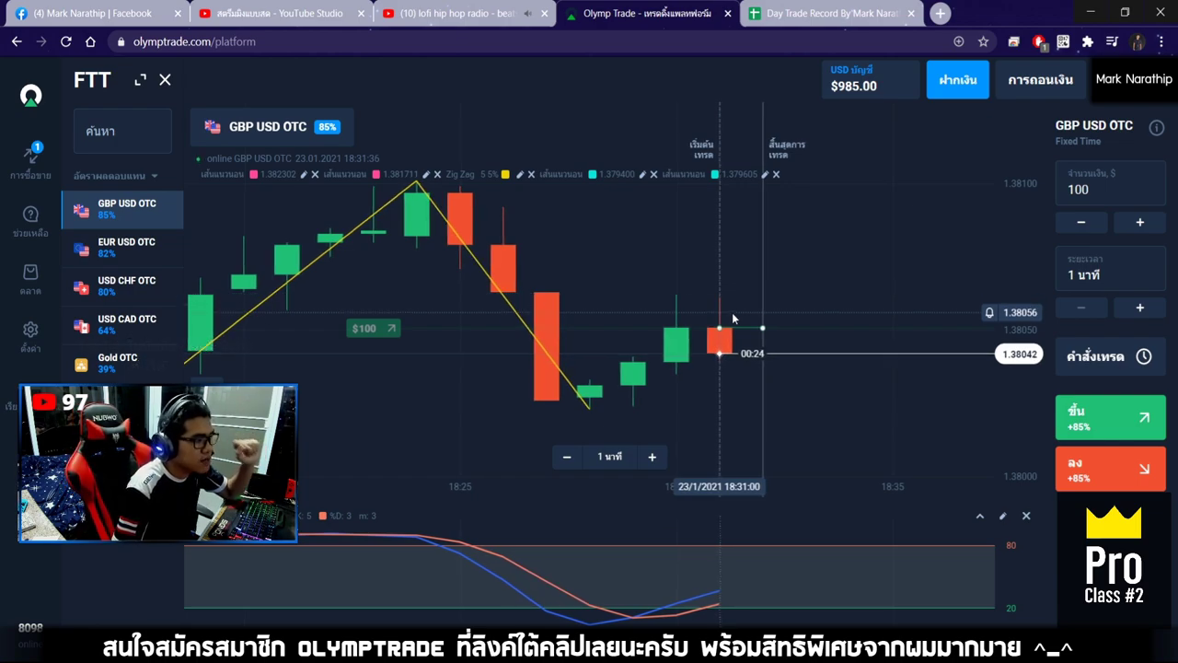
Examine the recent GBP USD OTC candles and horizontal levels around the running $100 trade until it expires.
left_click_drag(745, 351, 772, 352)
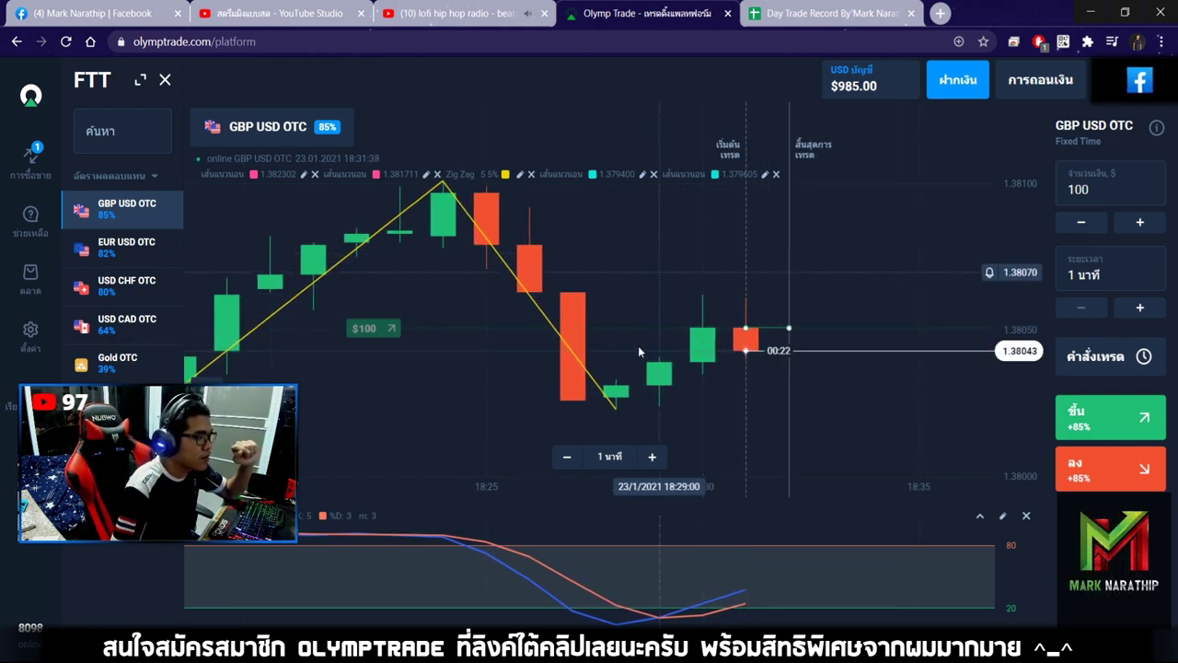
scroll(870, 326, "up", 2)
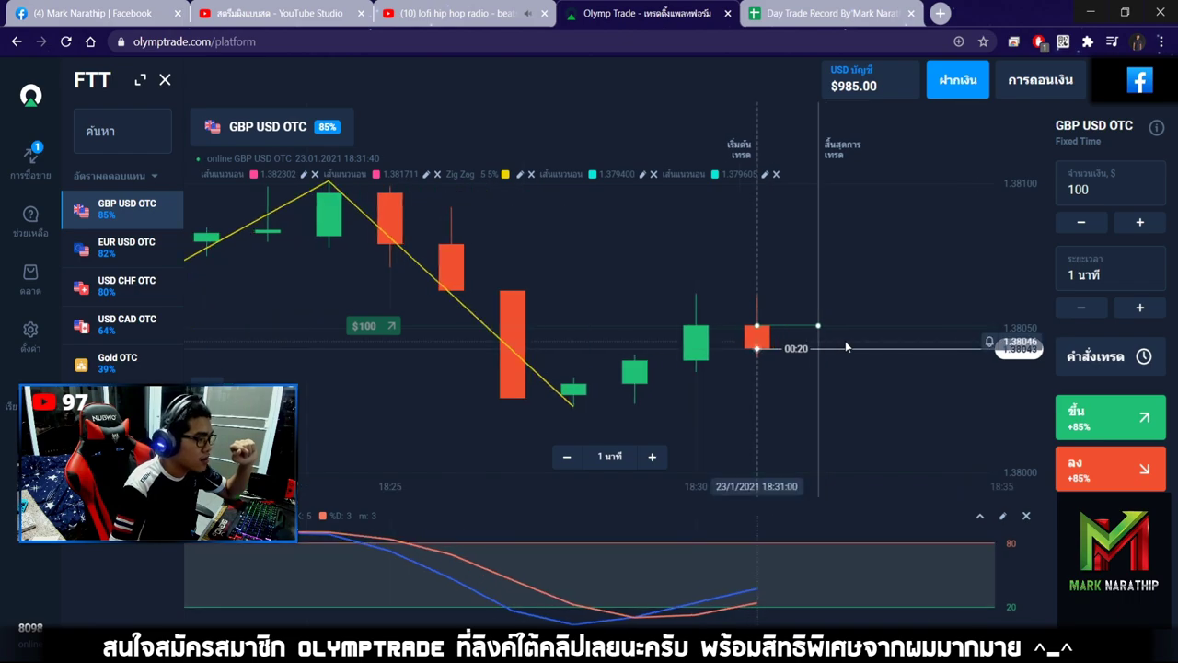
scroll(828, 344, "down", 2)
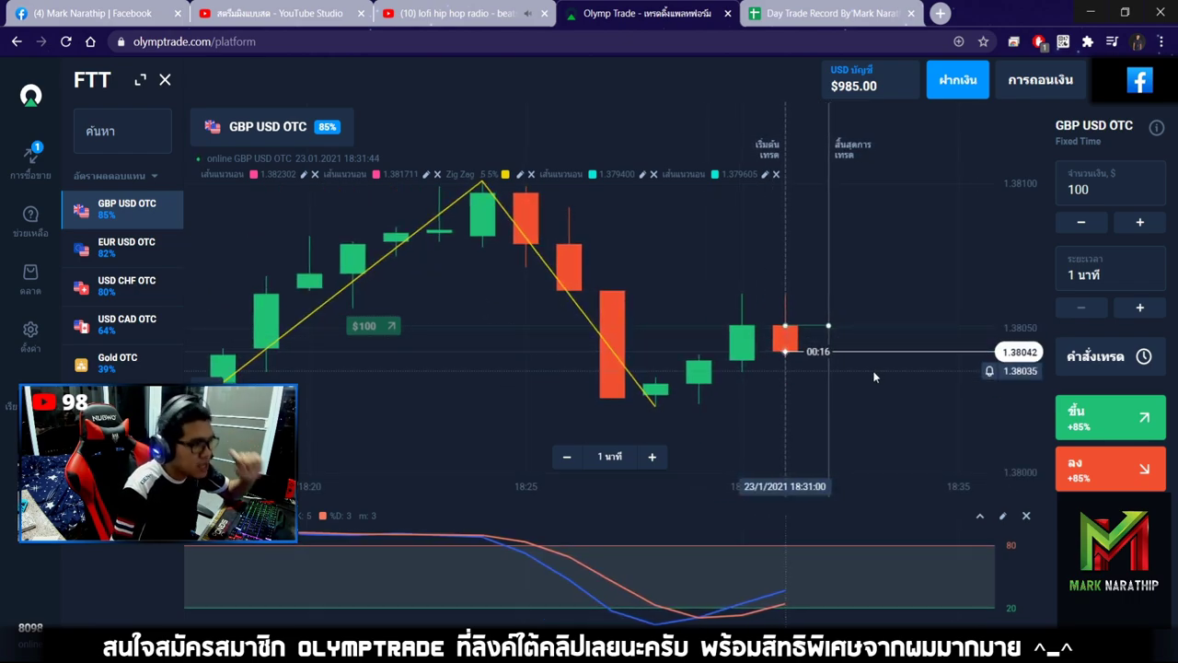
left_click_drag(834, 342, 810, 362)
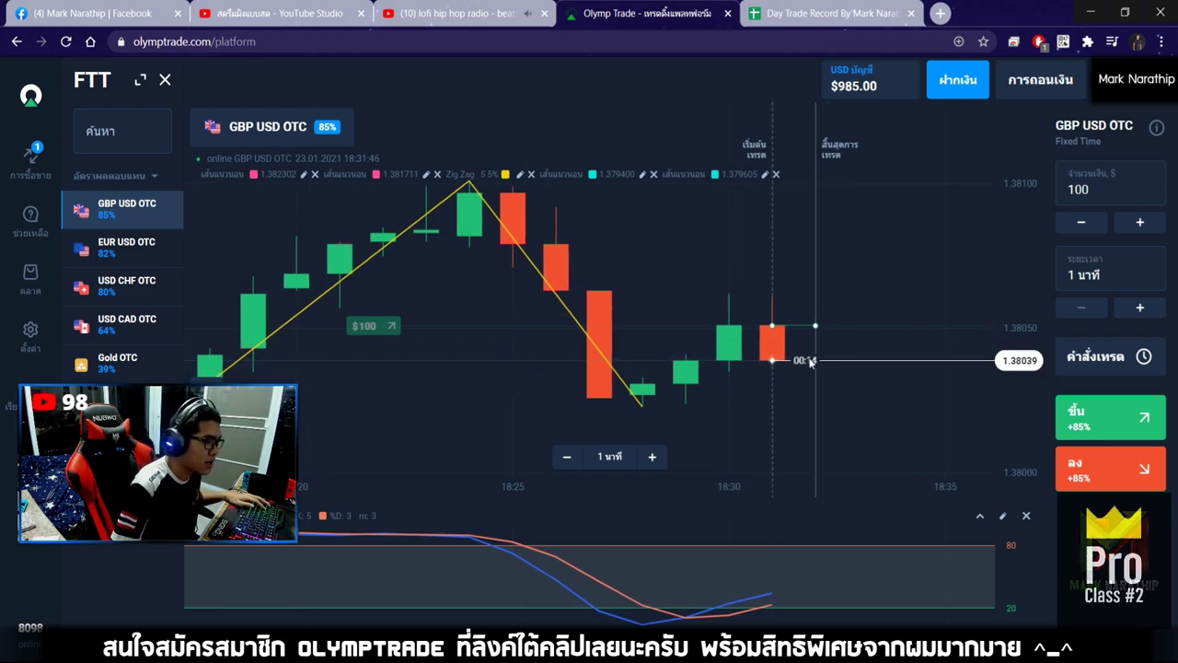
scroll(810, 362, "up", 3)
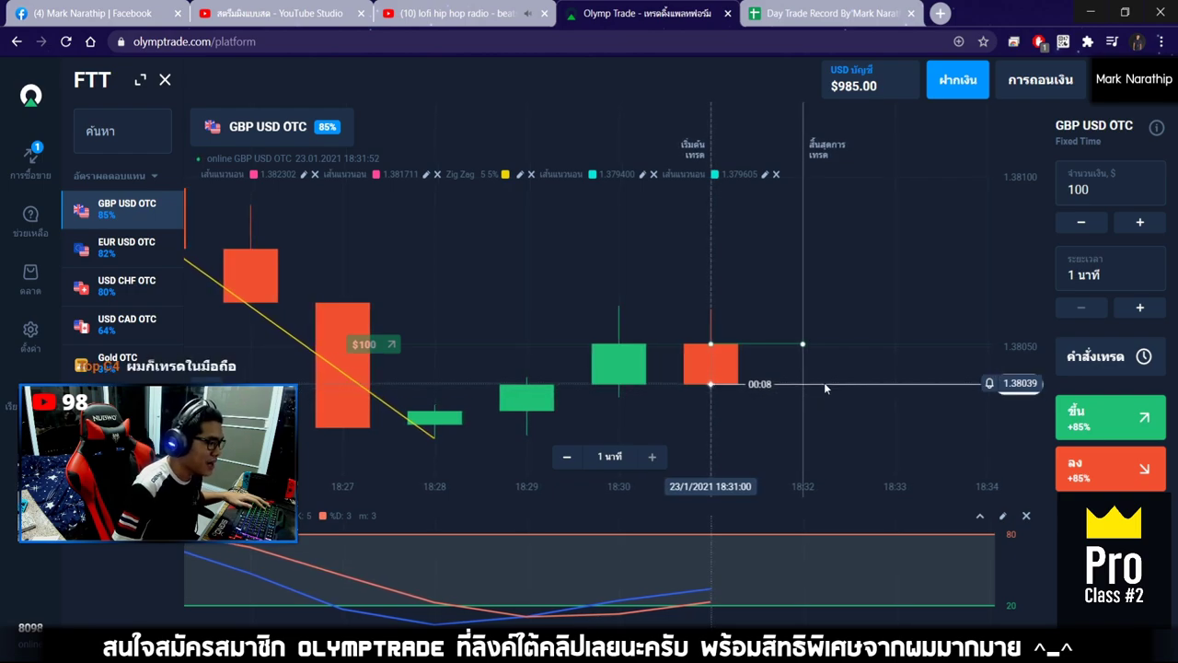
scroll(826, 366, "down", 1)
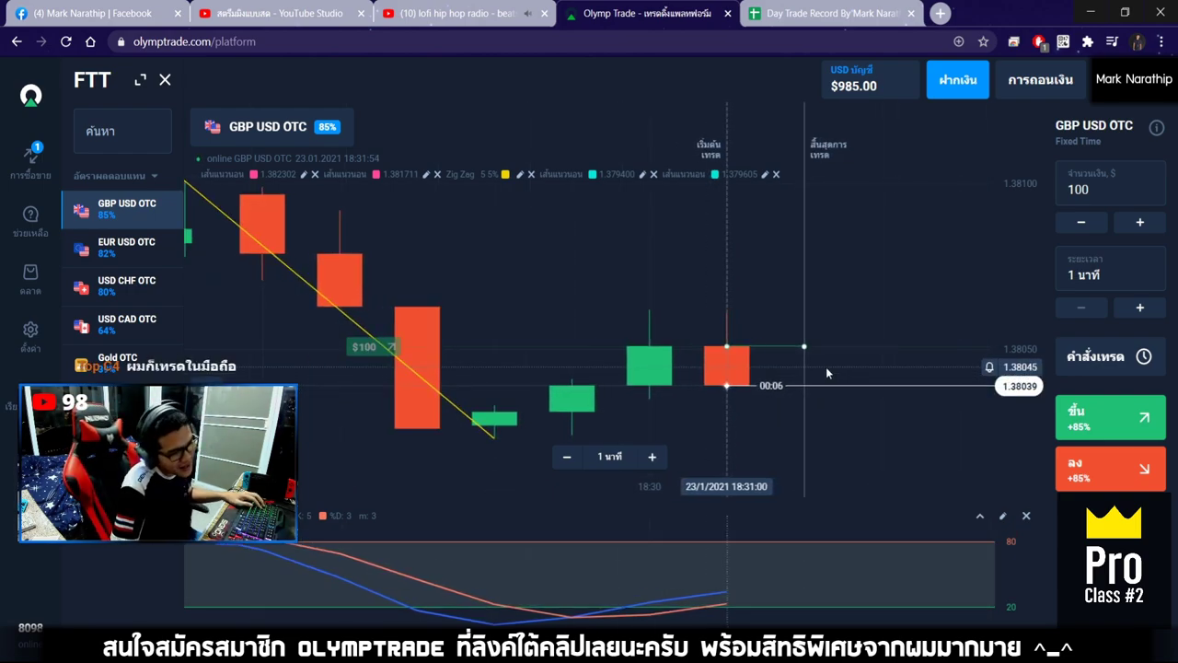
scroll(825, 367, "down", 1)
scroll(825, 366, "down", 2)
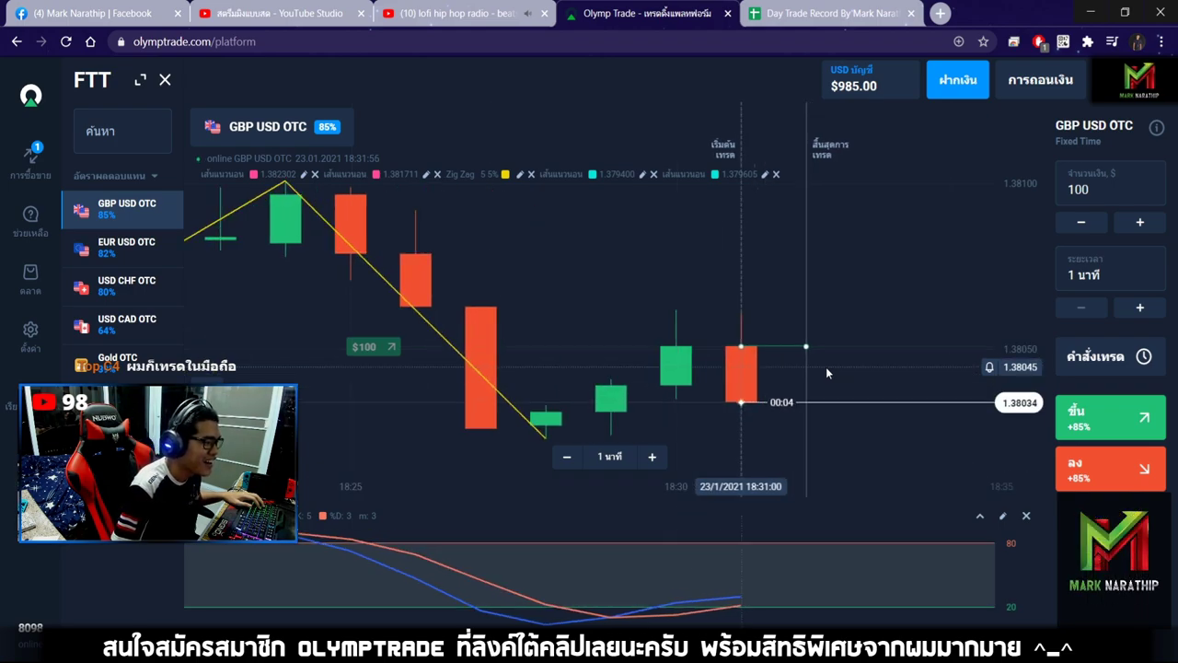
scroll(826, 367, "down", 4)
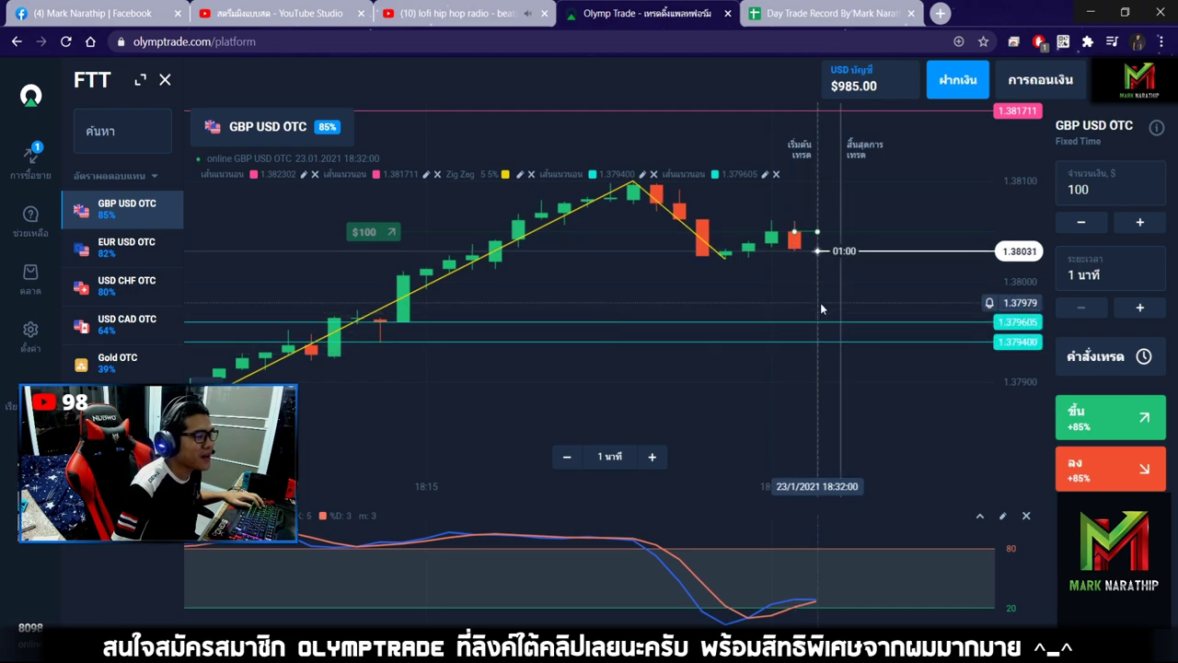
Switch to the Day Trade Record spreadsheet and record trade 2 as แพ้ with a profit rate of 85.
left_click(773, 14)
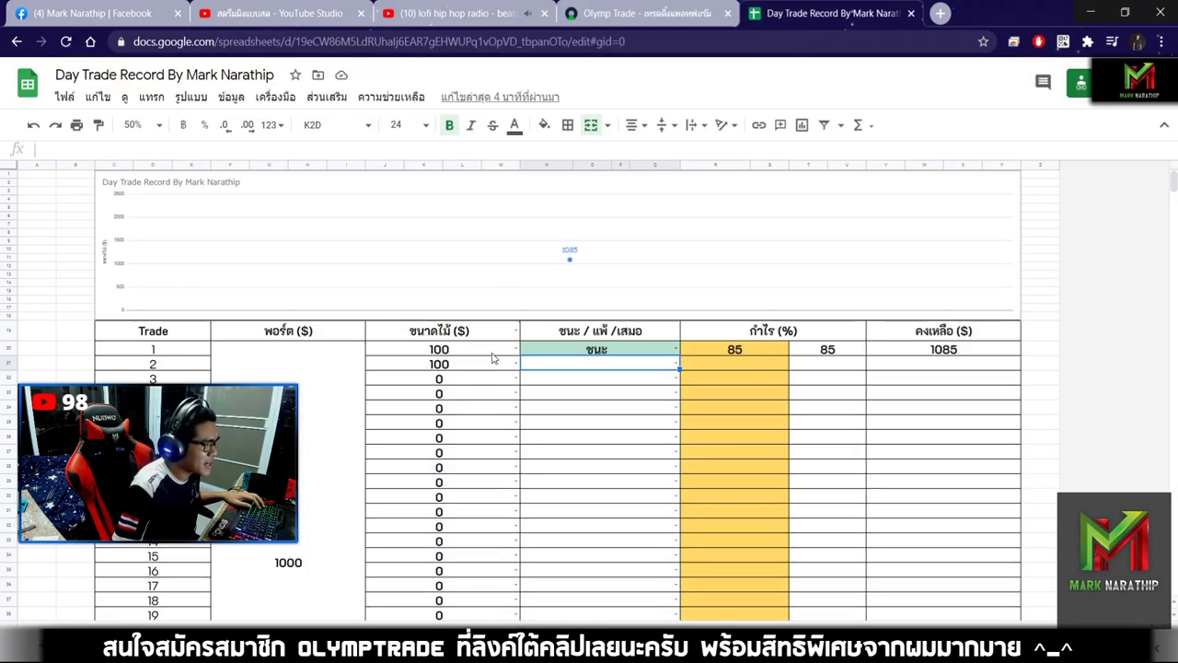
double_click(602, 364)
left_click(561, 408)
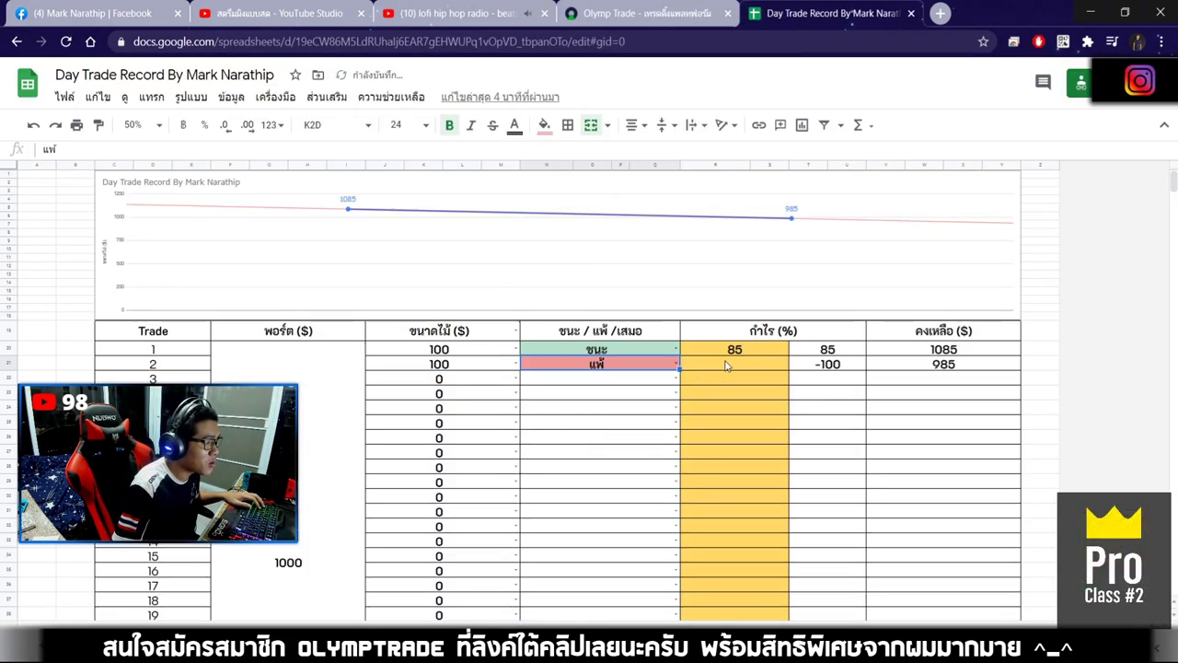
left_click(726, 365)
type("8")
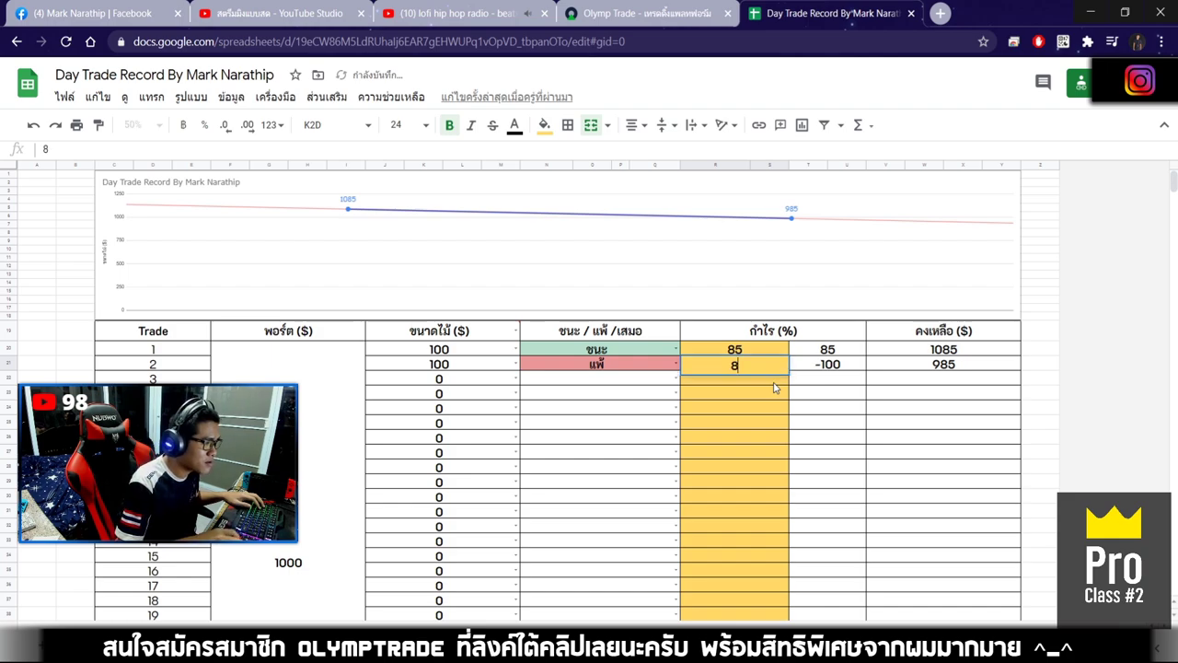
type("5")
key("Return")
Set the trade size (ขนาดไม้) of trade 3 to 250 in the trade record.
left_click(447, 369)
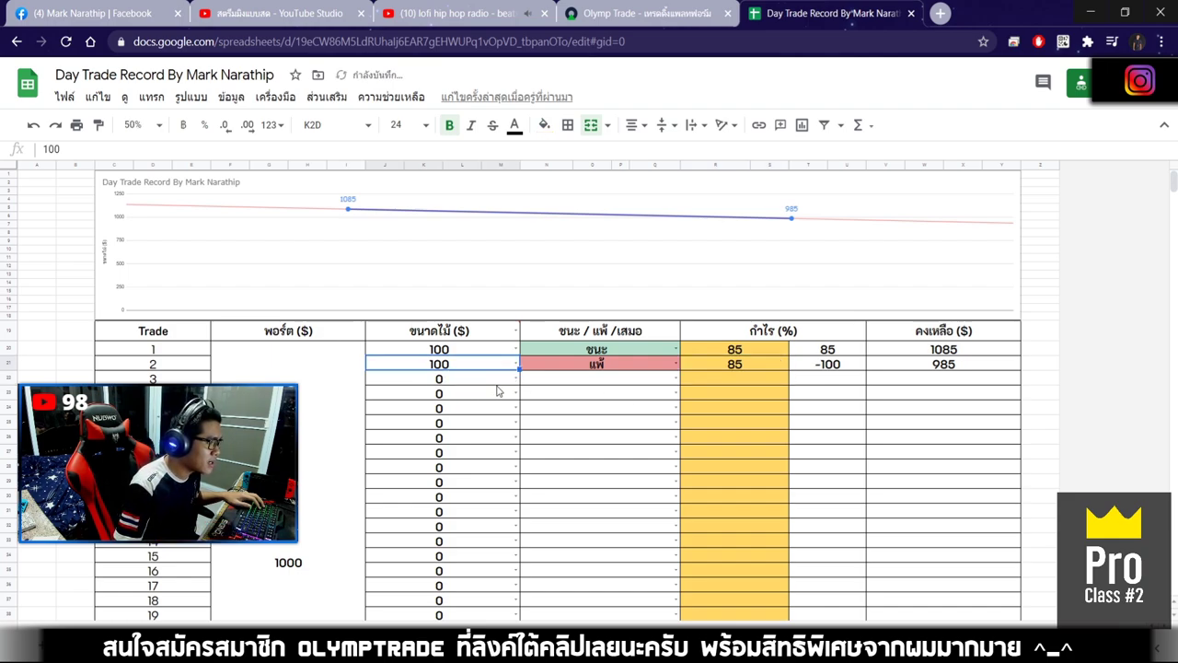
type("250")
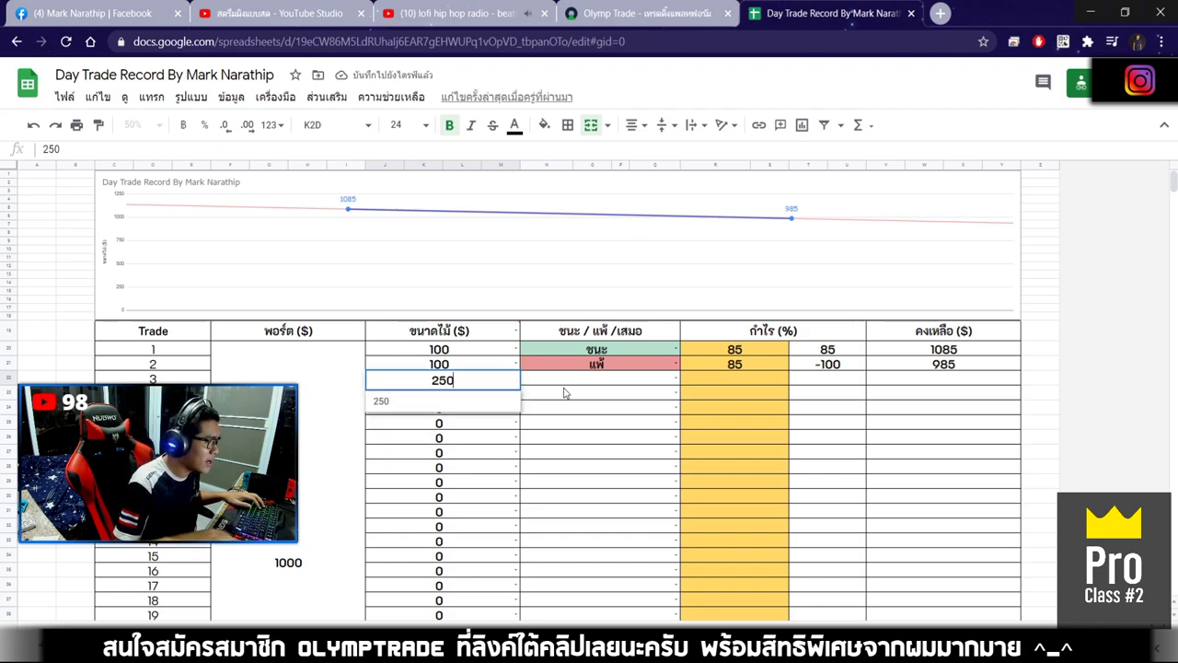
key("Return")
left_click(585, 381)
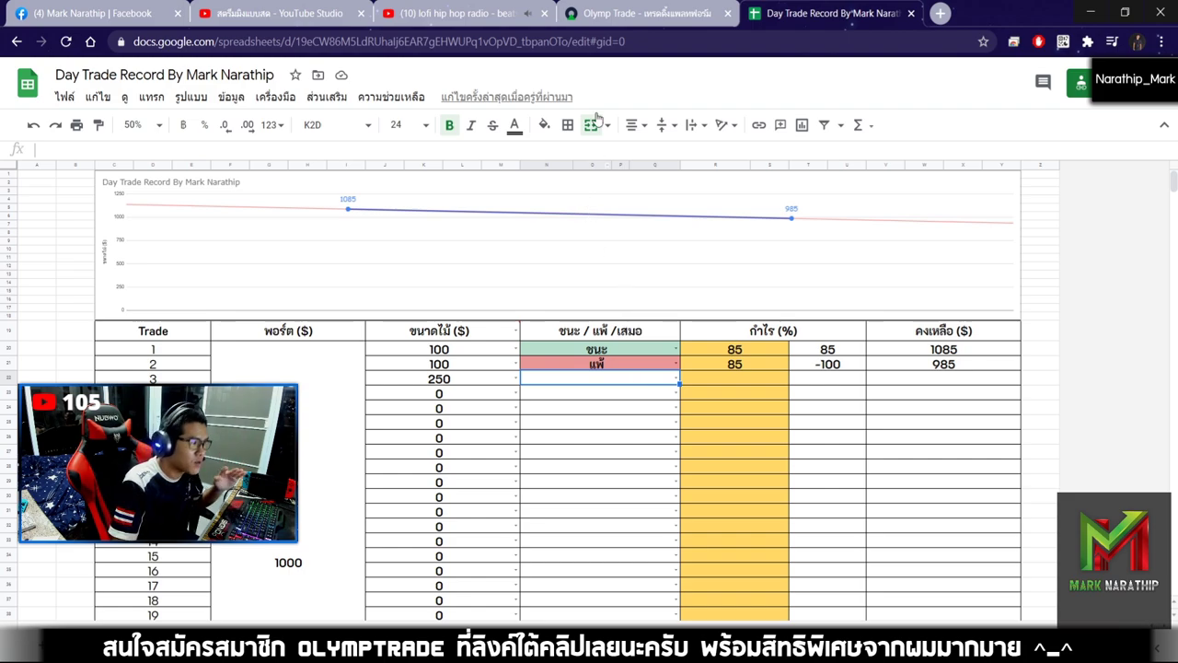
Return to Olymp Trade and open a one-minute upward (ขึ้น) trade of $250 on GBP USD OTC.
left_click(640, 13)
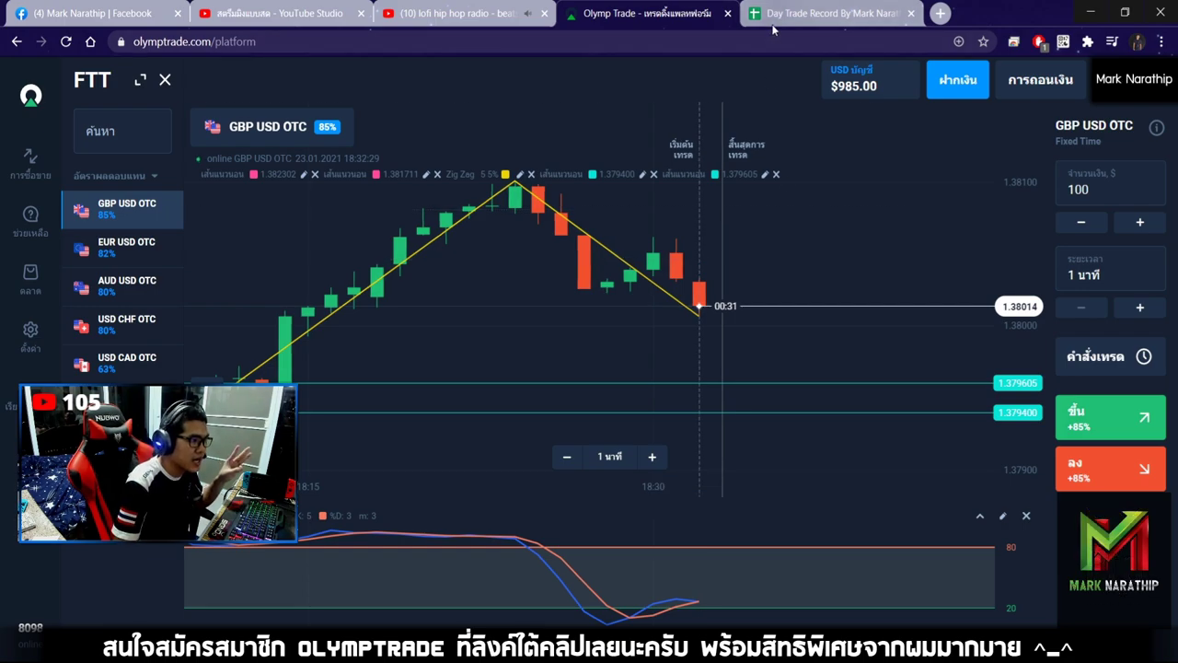
left_click(829, 13)
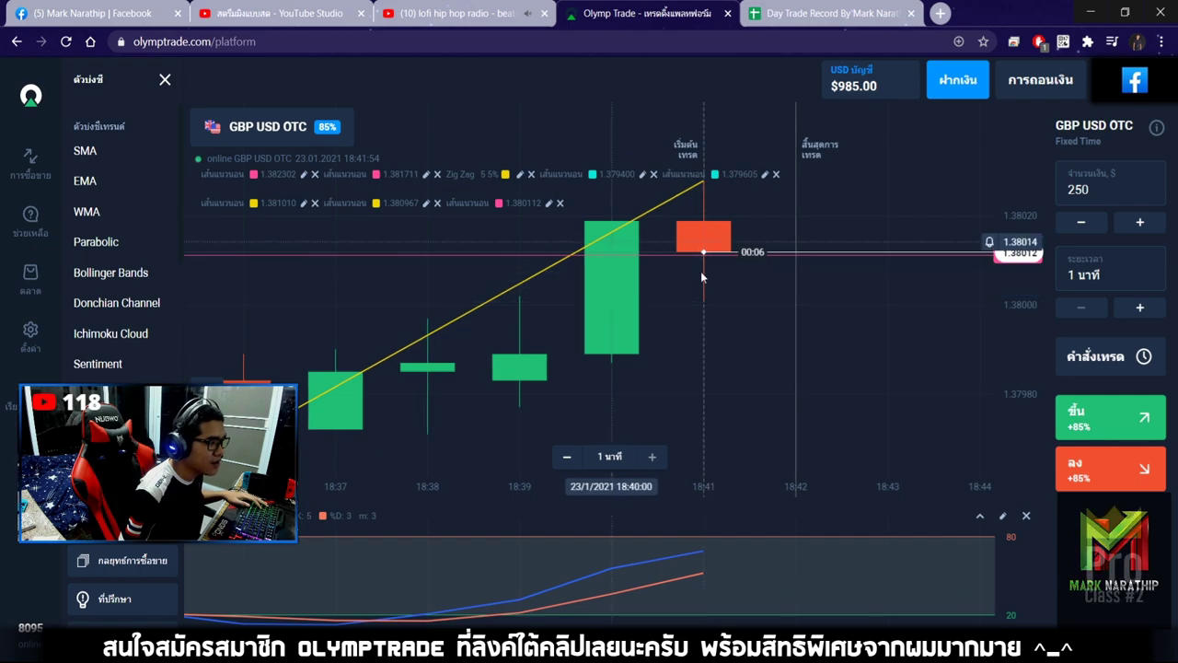
left_click(1107, 418)
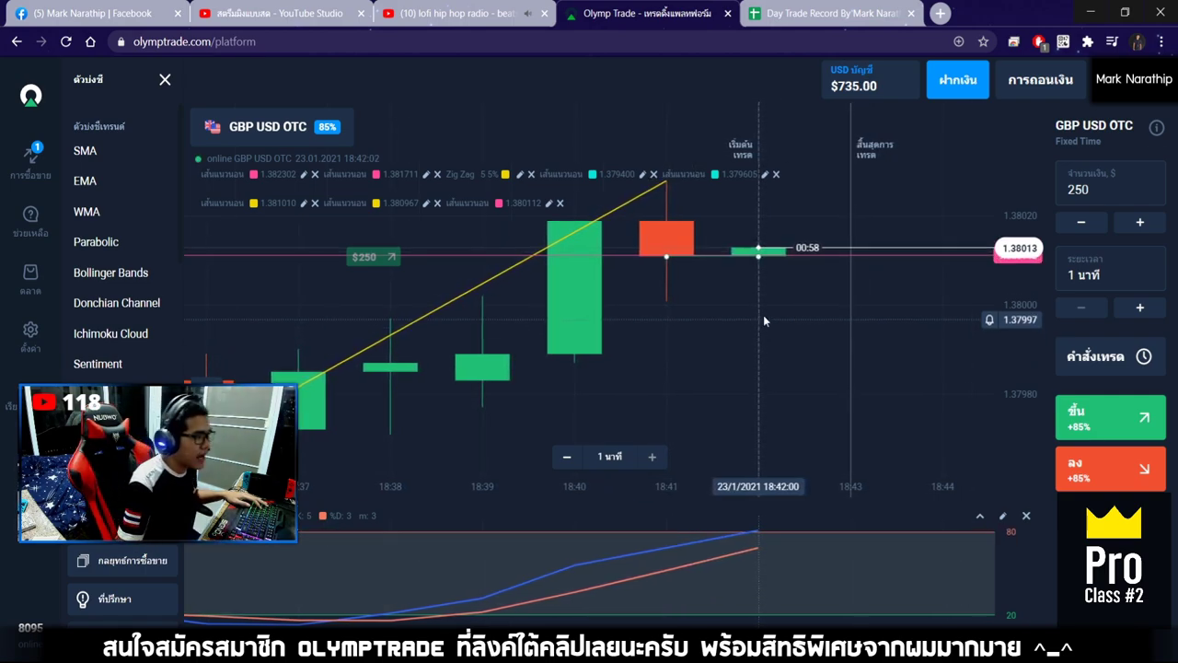
Examine the GBP USD OTC price swings, zig zag line and horizontal levels around the running $250 trade.
scroll(763, 315, "down", 2)
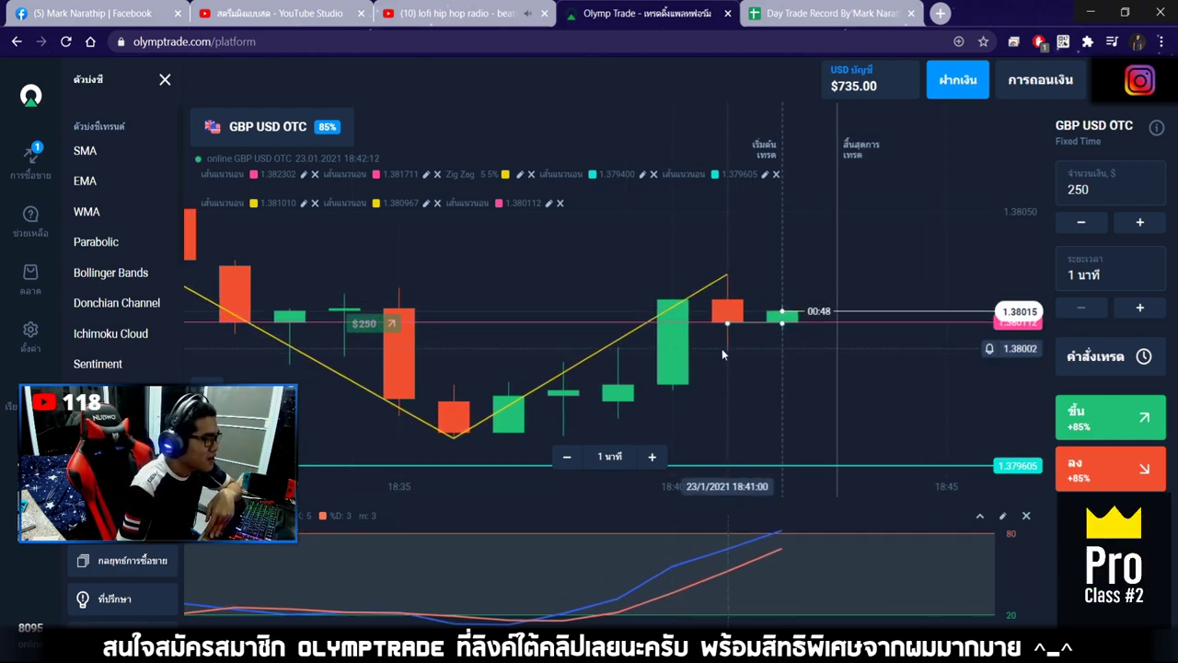
scroll(721, 348, "down", 3)
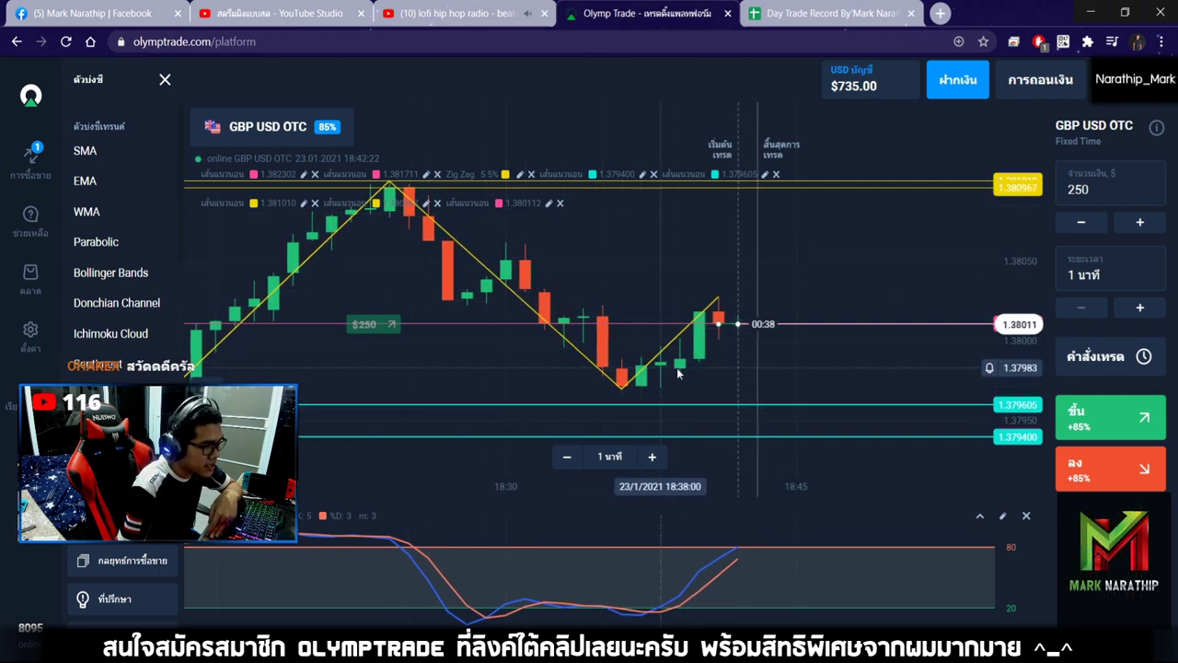
scroll(677, 372, "left", 2)
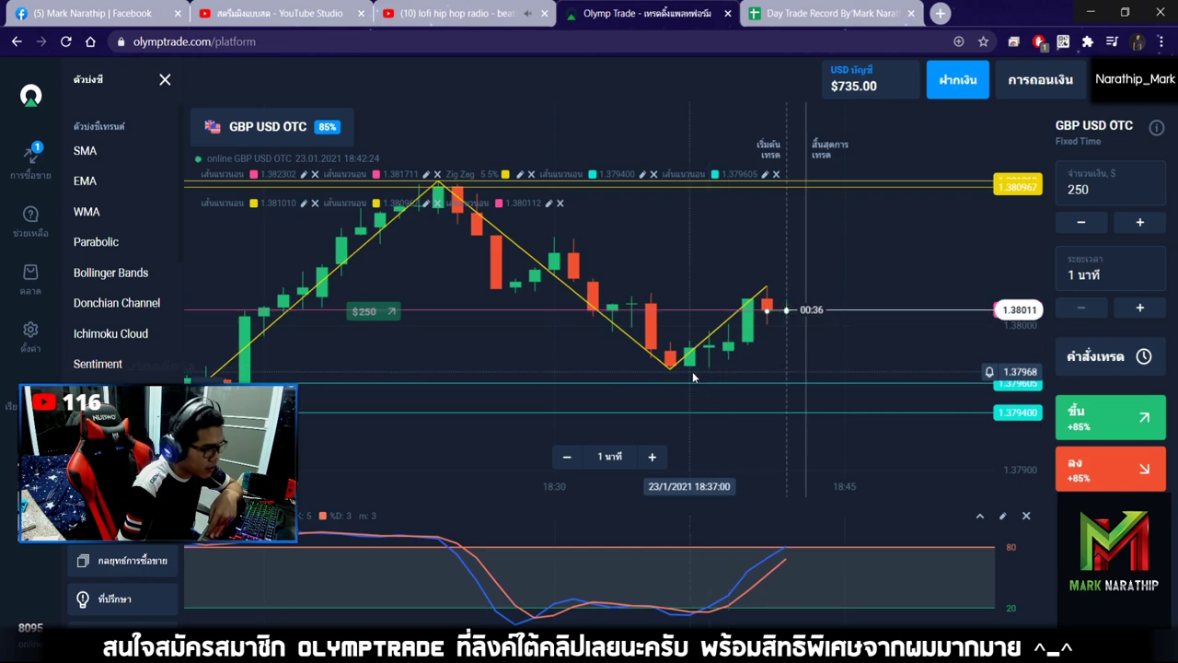
scroll(715, 357, "up", 1)
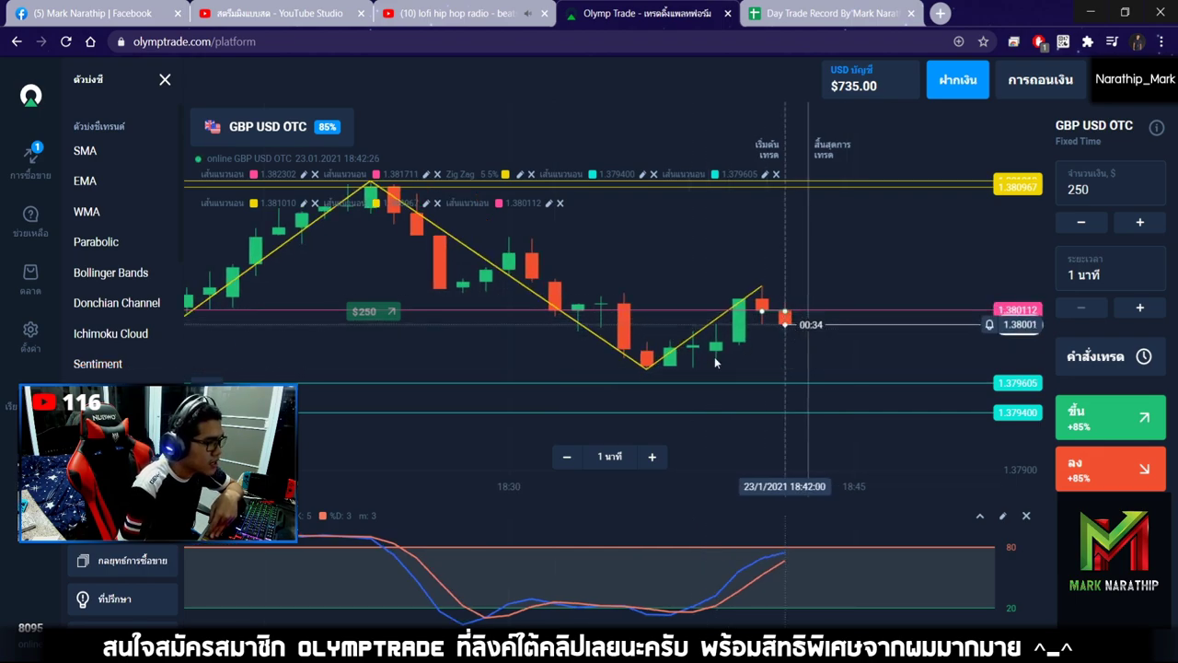
scroll(714, 356, "right", 2)
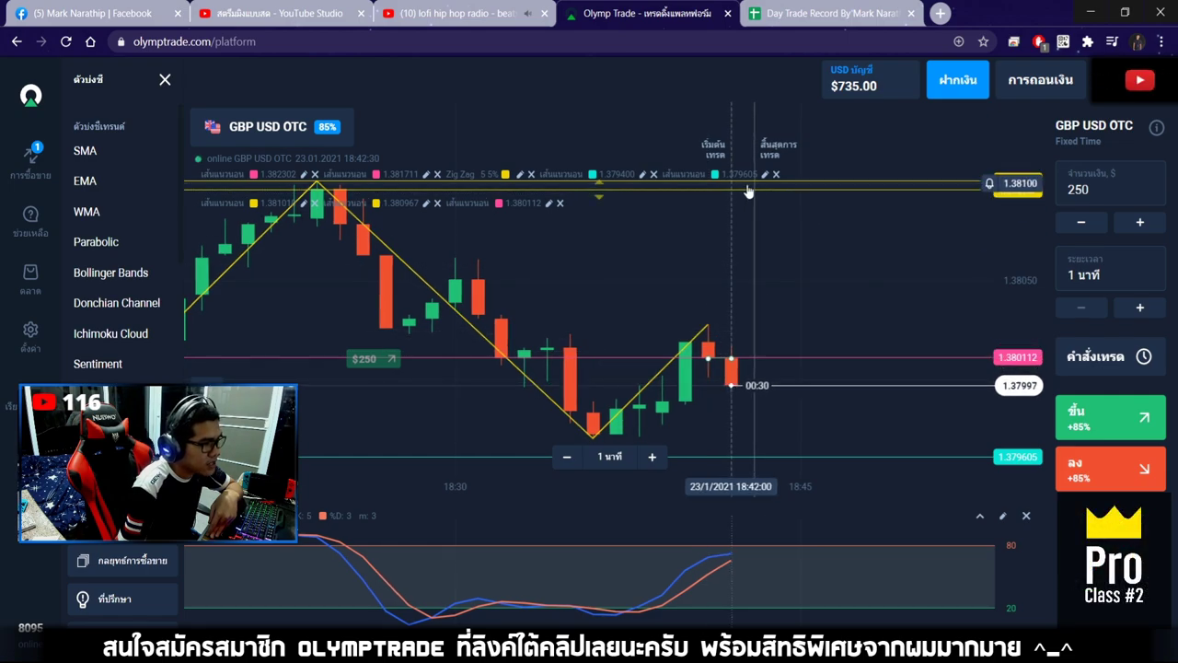
scroll(723, 249, "down", 2)
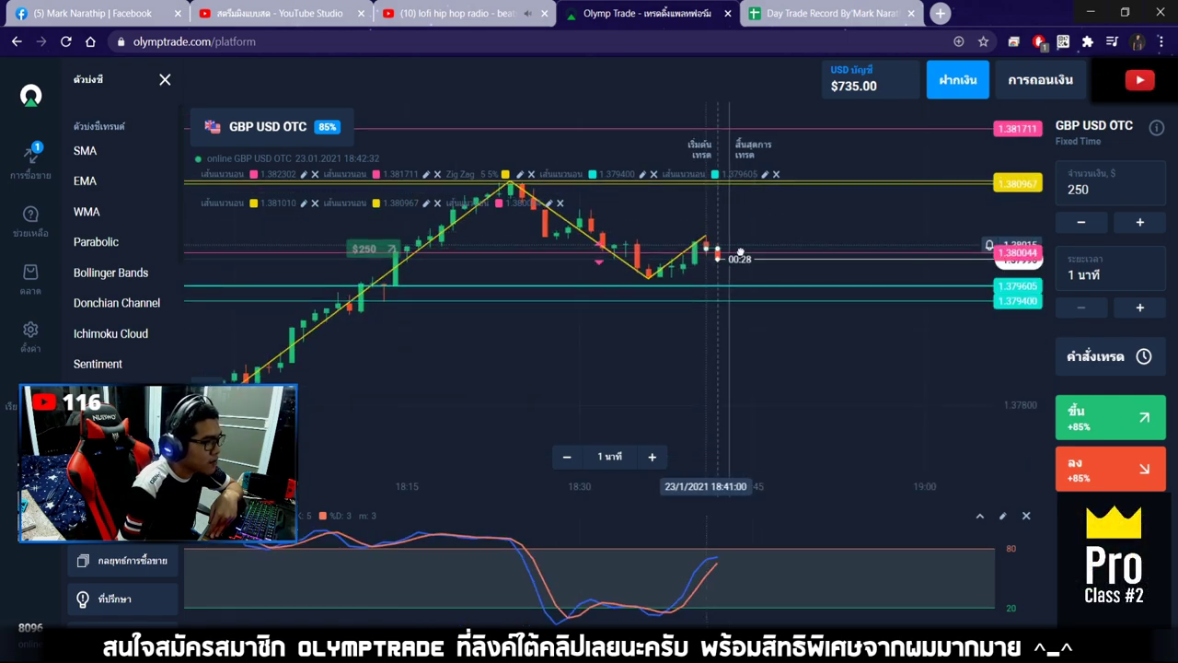
left_click_drag(741, 218, 835, 211)
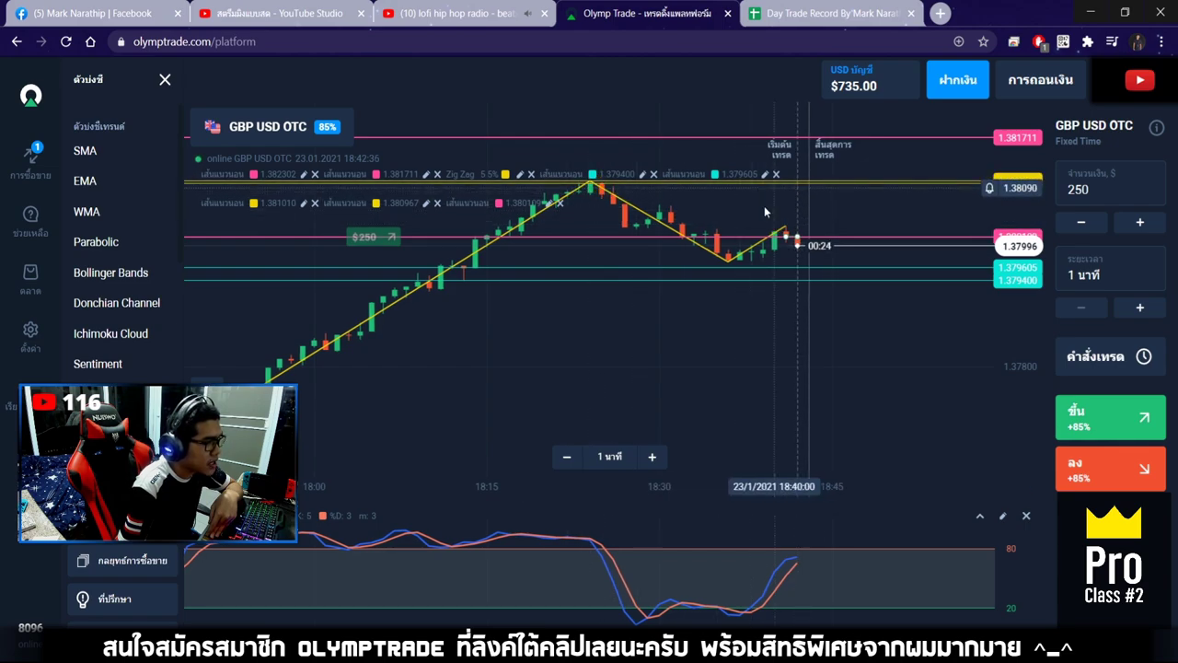
scroll(801, 200, "up", 2)
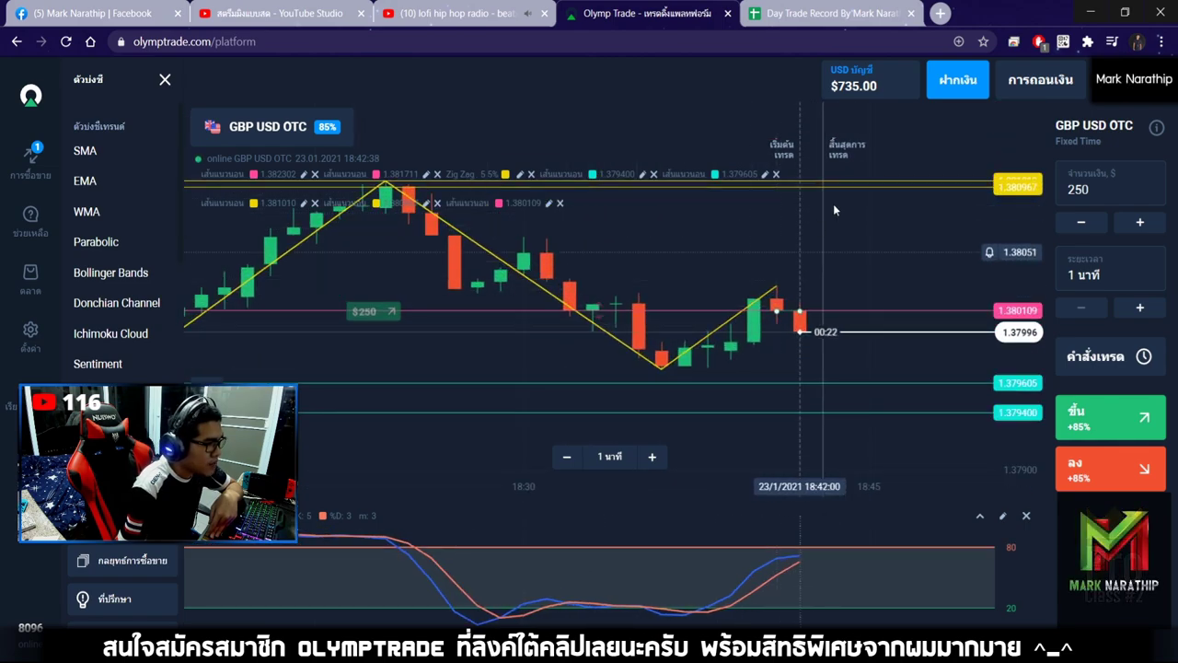
left_click_drag(810, 225, 753, 405)
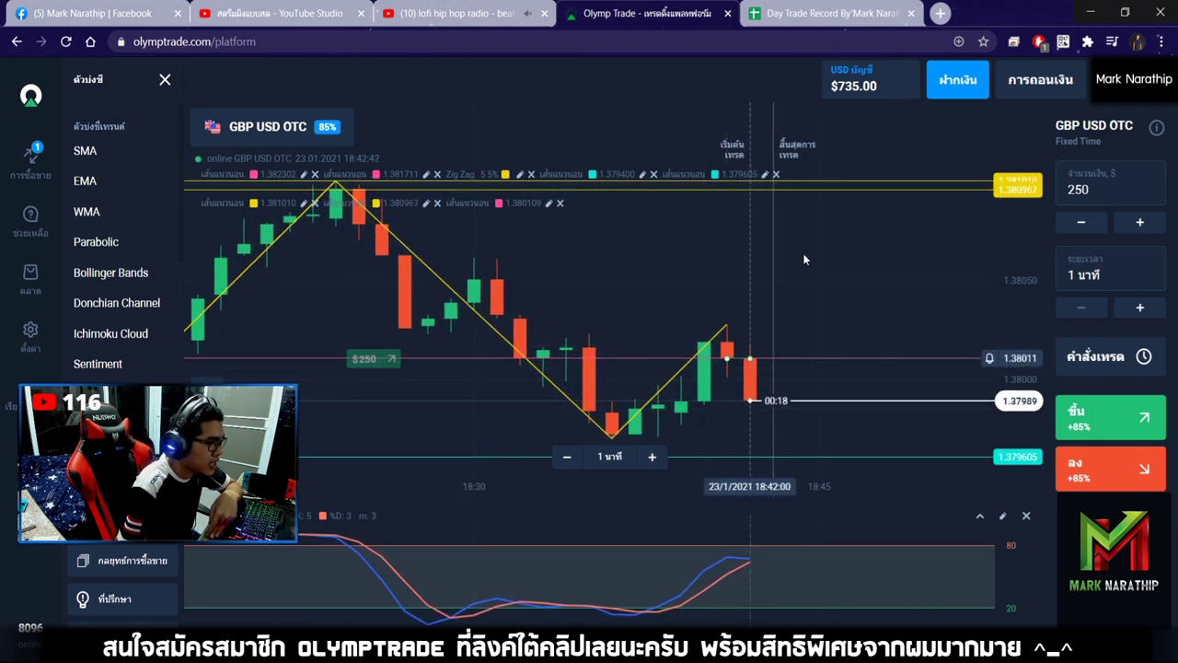
scroll(802, 303, "up", 3)
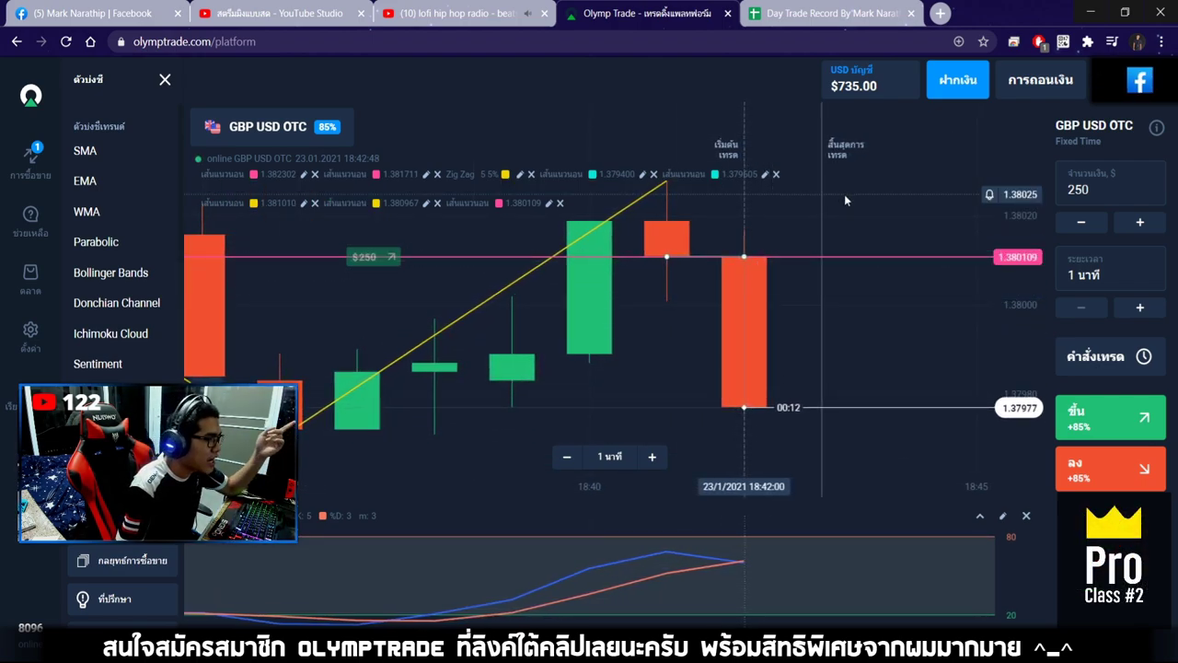
Set the amount for the next GBP USD OTC trade to $625 and check the chart as the current trade expires.
left_click(1079, 188)
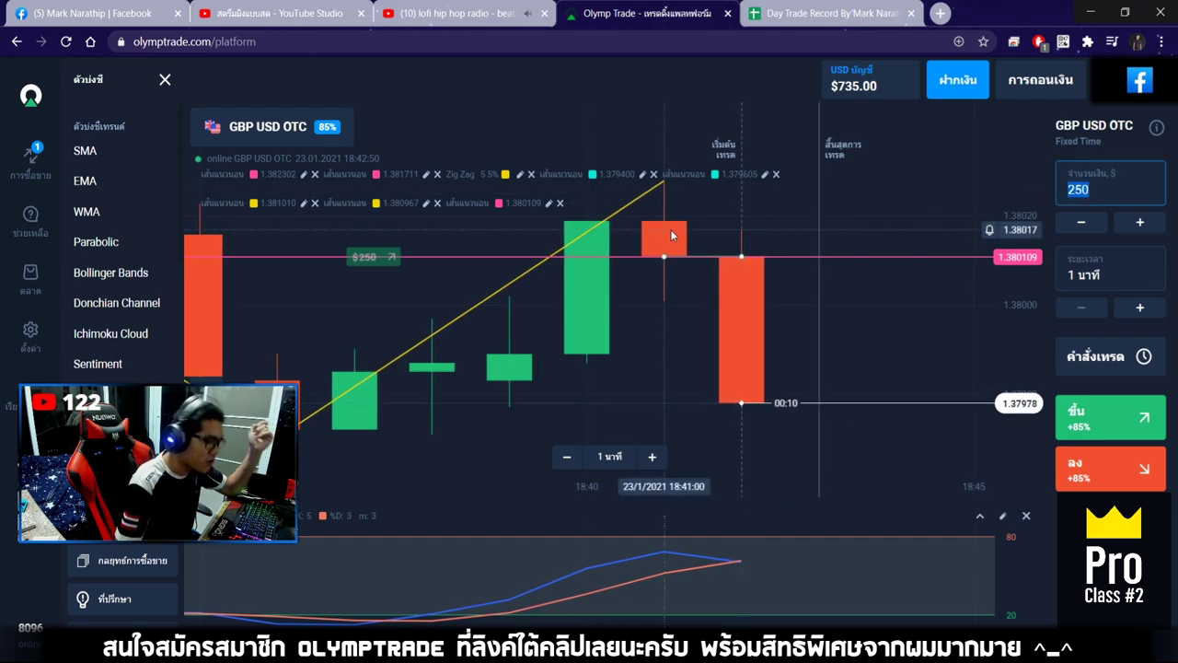
type("625")
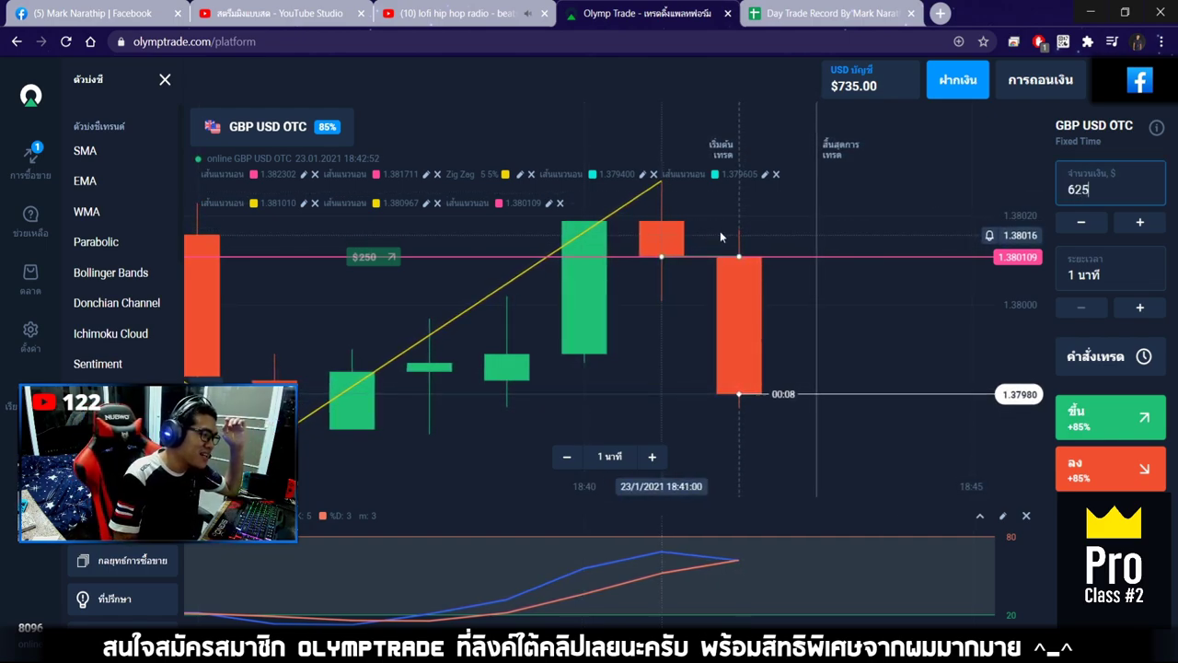
left_click(734, 222)
scroll(716, 217, "down", 3)
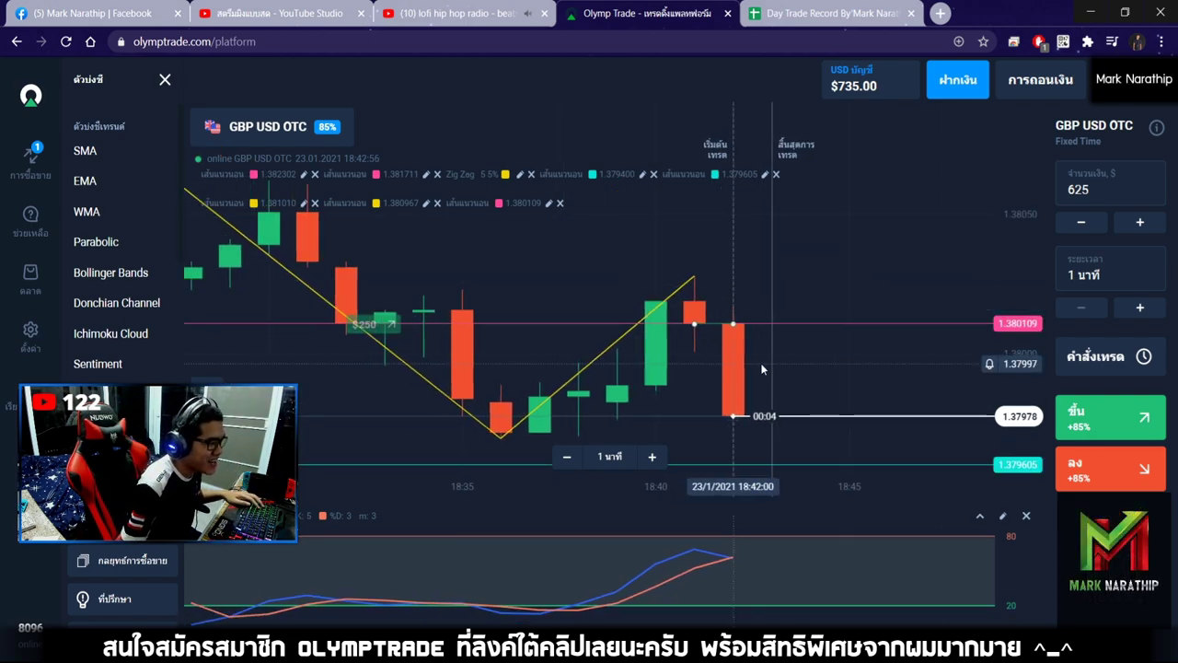
scroll(760, 363, "down", 3)
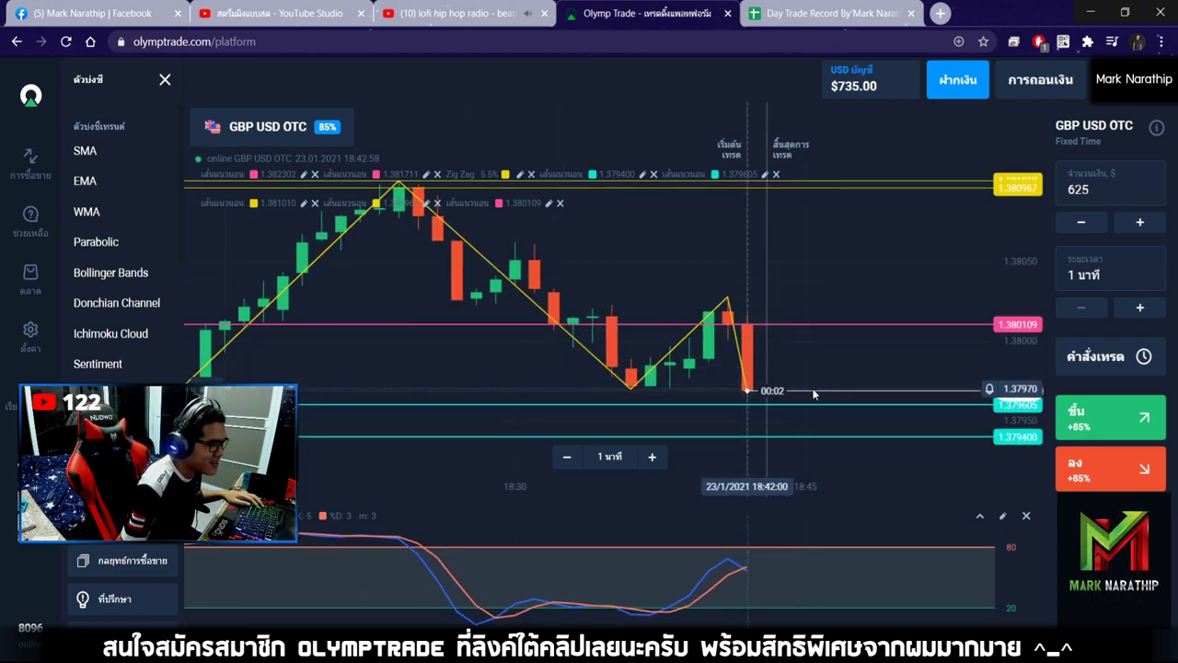
Switch to the Day Trade Record spreadsheet and record trade 3 as แพ้ with a profit rate of 85.
key("ctrl+Tab")
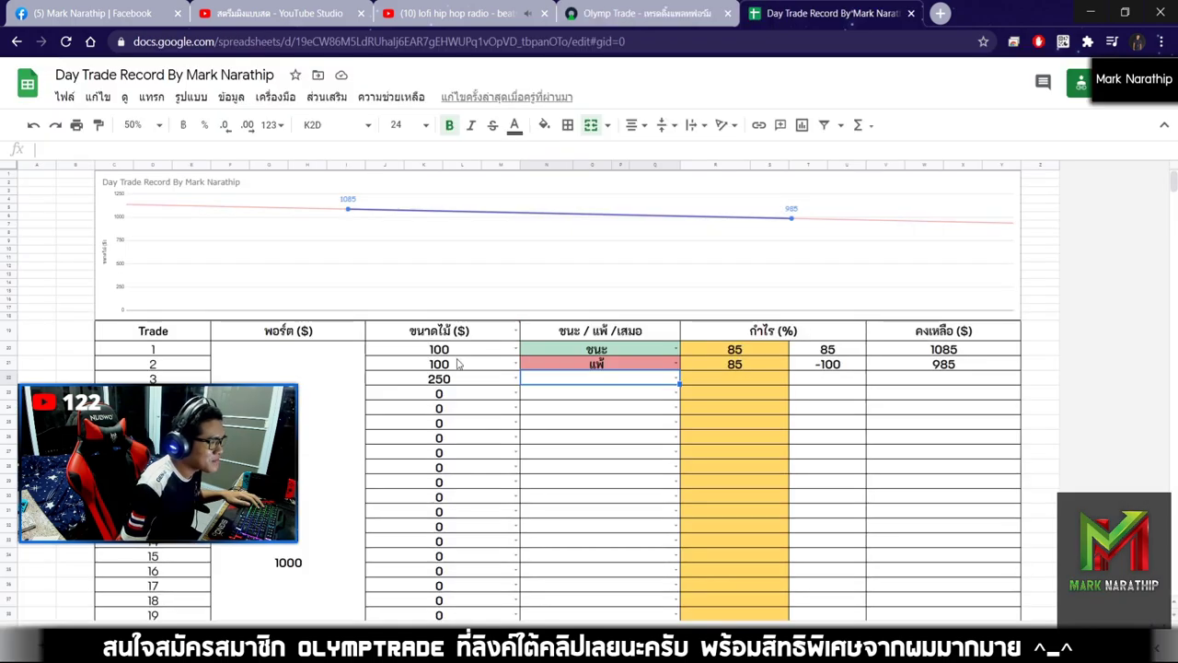
double_click(554, 378)
left_click(539, 422)
left_click(758, 367)
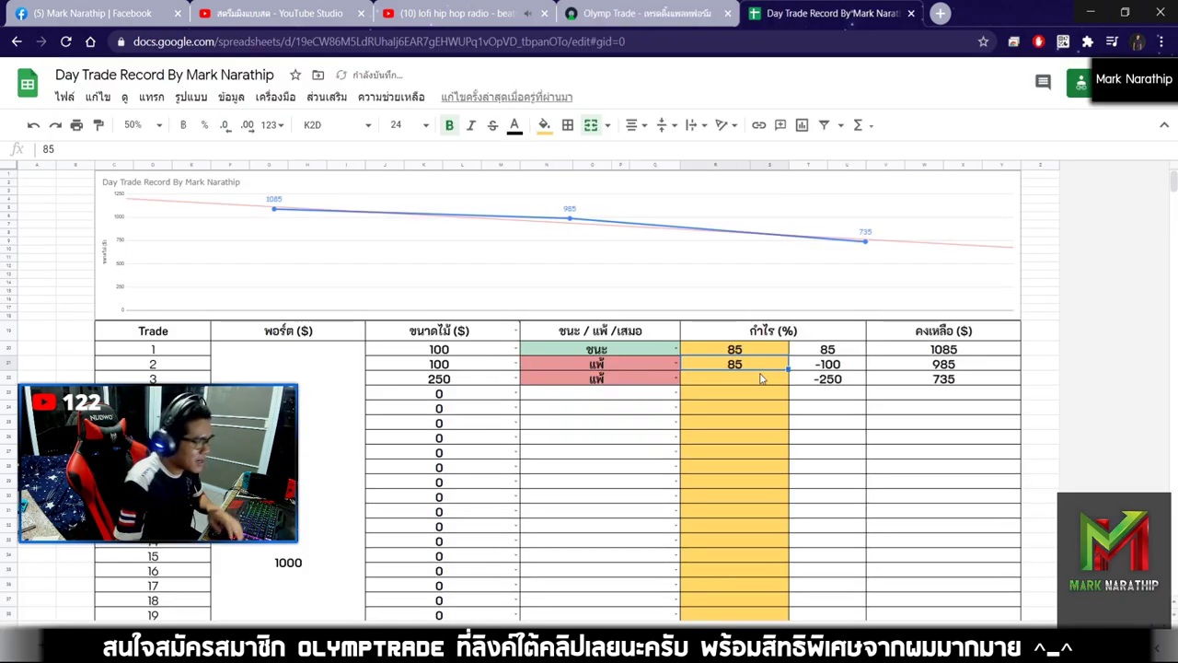
type("85")
key("Return")
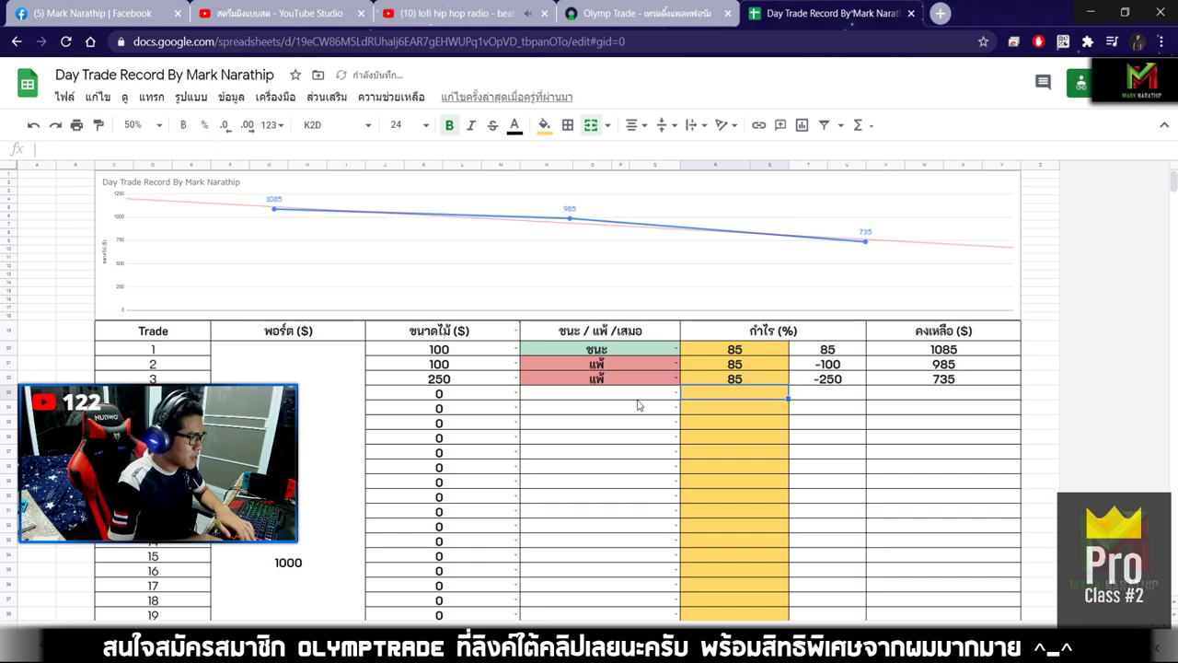
Record 625 as the stake size of trade 4 in the Day Trade Record spreadsheet.
left_click(474, 408)
type("625")
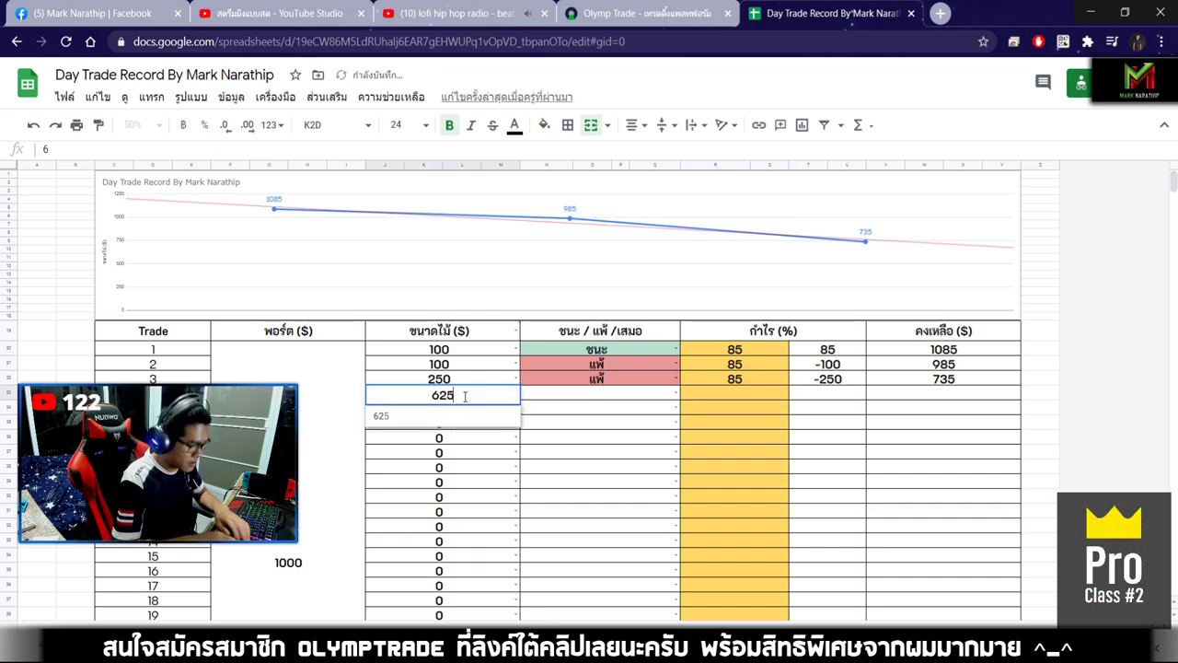
key("Return")
Return to Olymp Trade and examine the latest GBP USD OTC candles and zig zag swings against the horizontal levels.
left_click(644, 13)
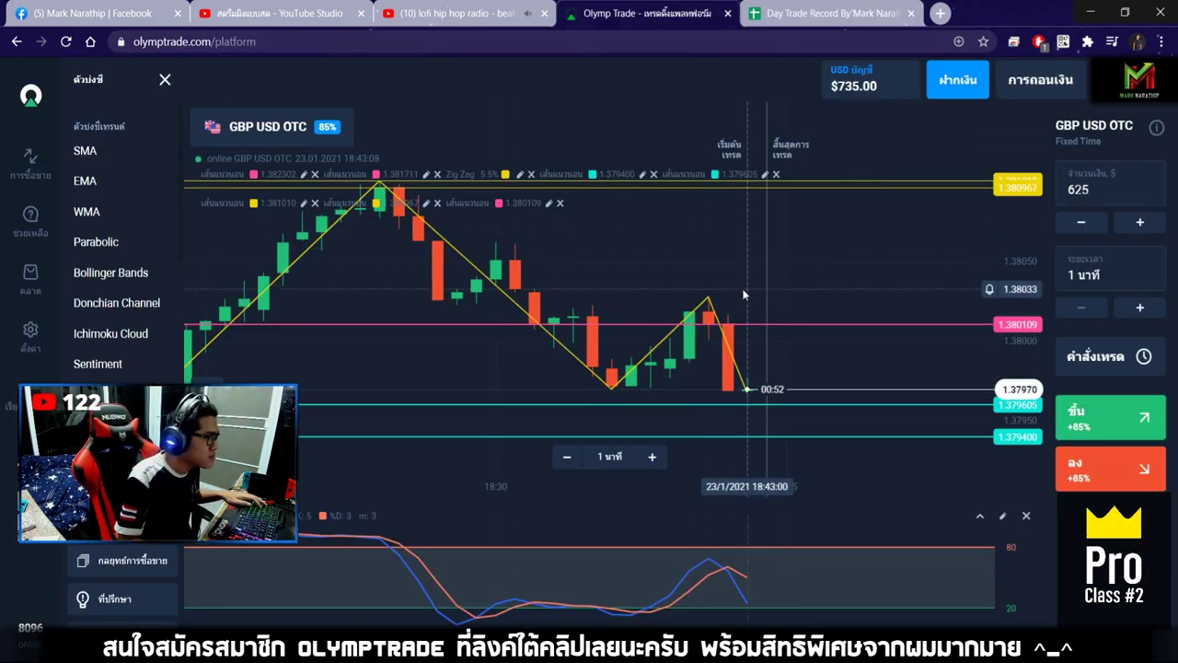
scroll(742, 288, "up", 4)
scroll(760, 344, "down", 3)
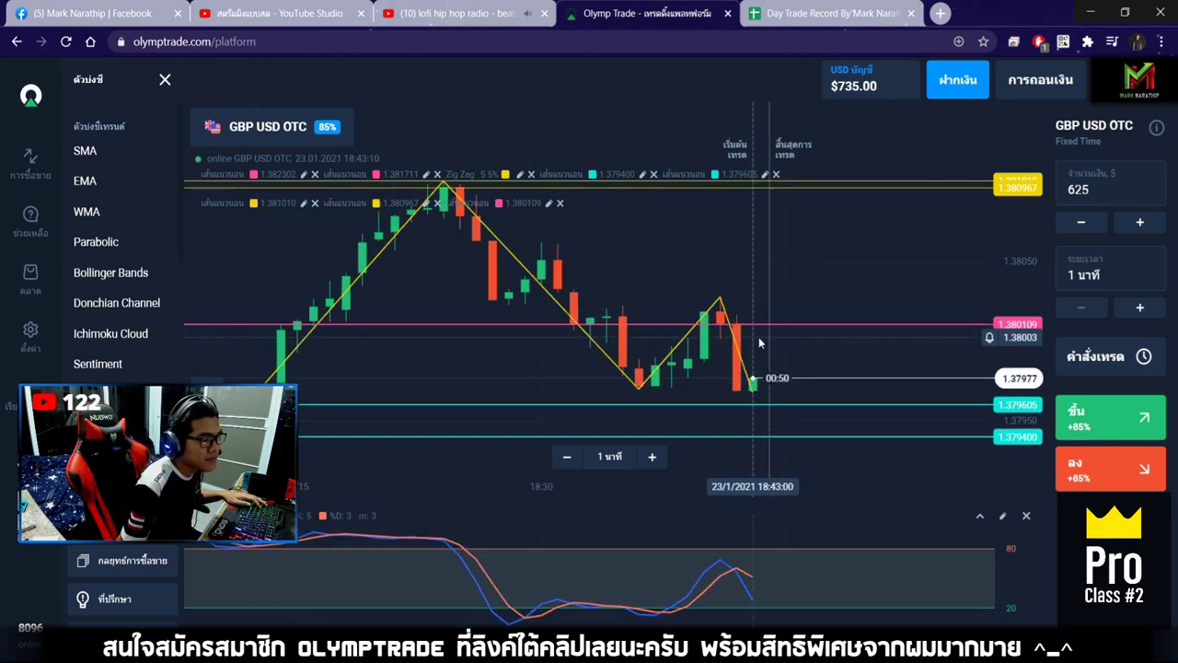
scroll(722, 411, "down", 3)
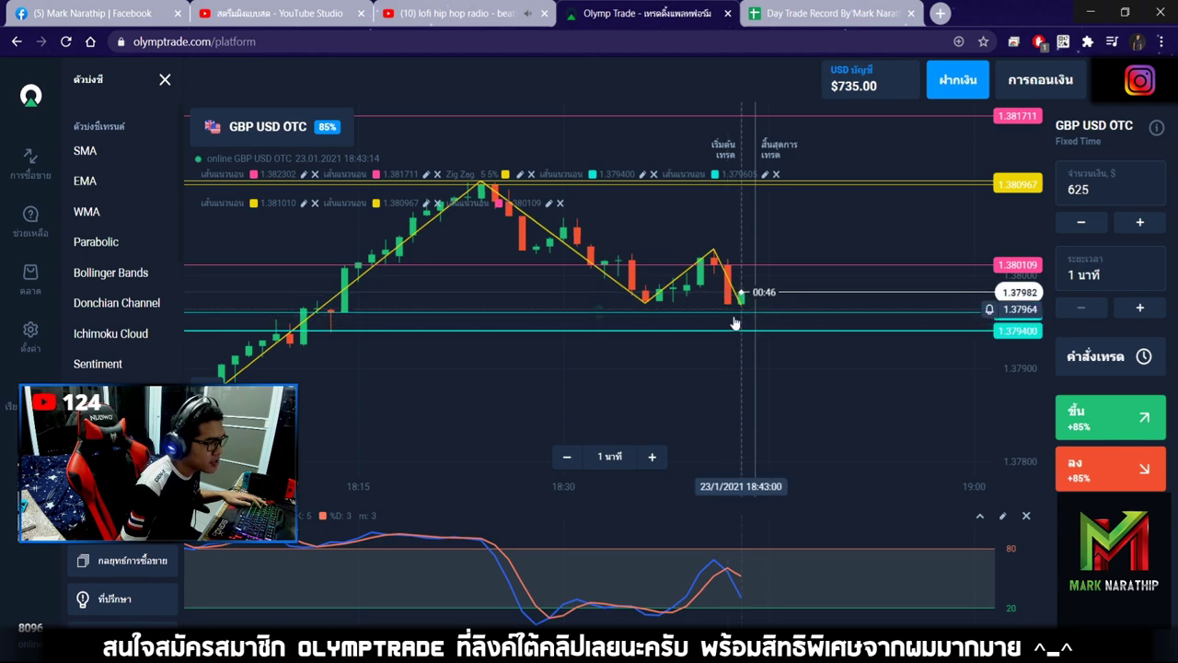
scroll(714, 362, "up", 3)
scroll(714, 362, "down", 2)
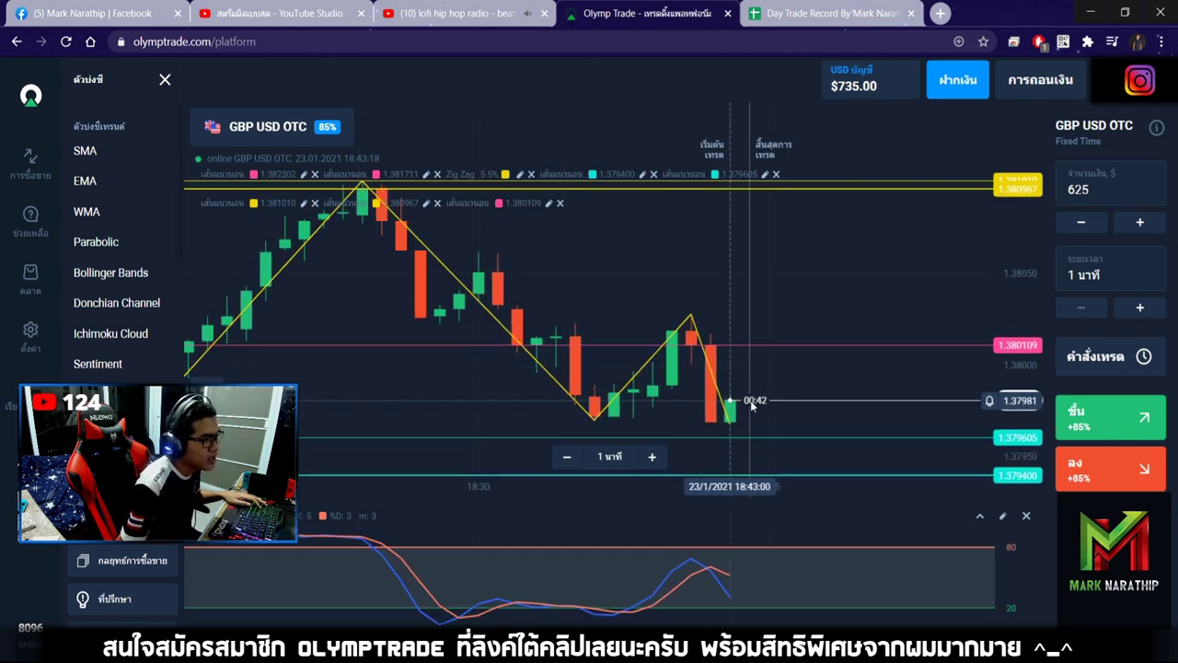
Compare the trade 4 row of the Day Trade Record spreadsheet with the running $625 trade on the GBP USD OTC chart.
left_click(782, 13)
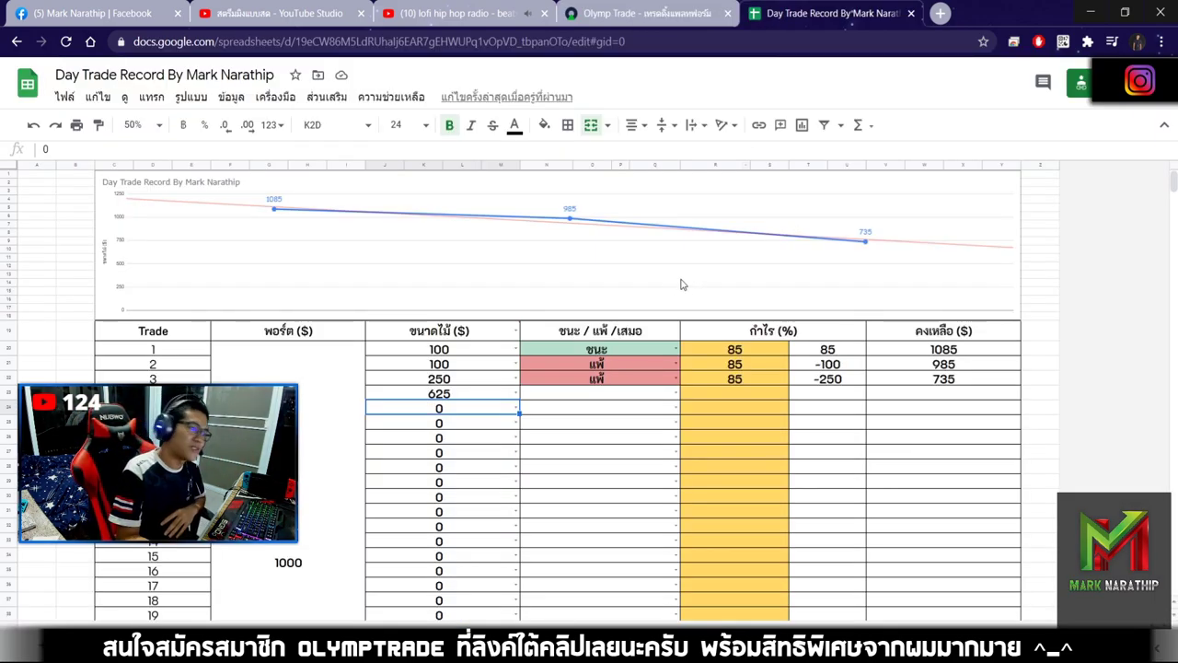
left_click(579, 396)
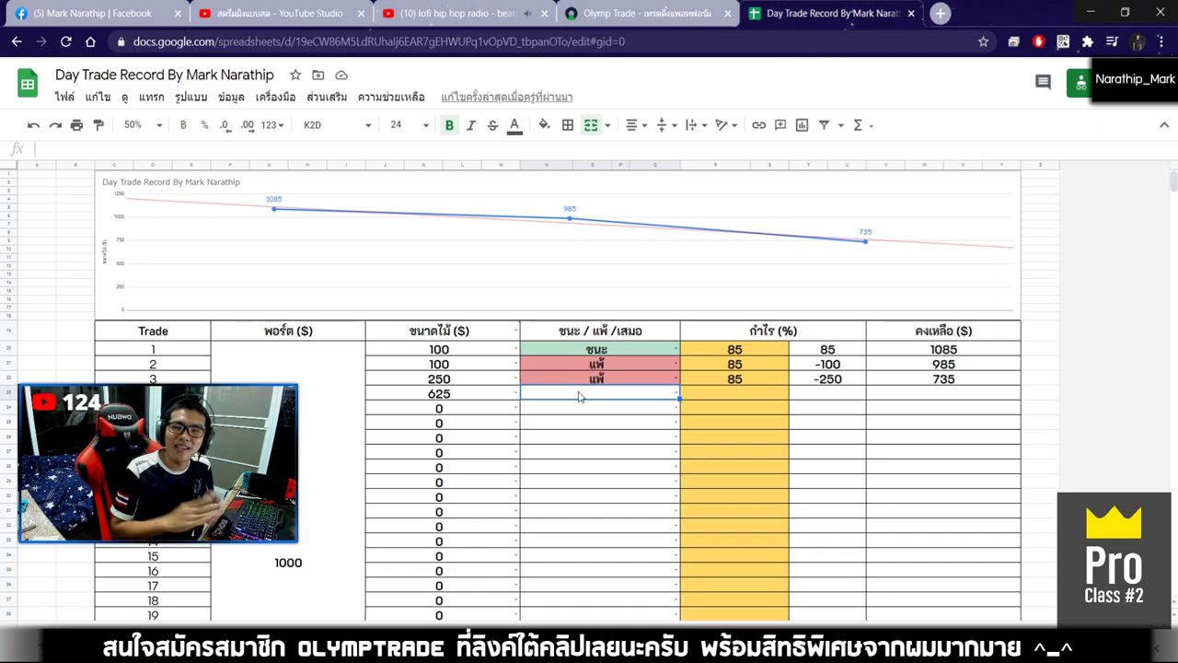
left_click(626, 13)
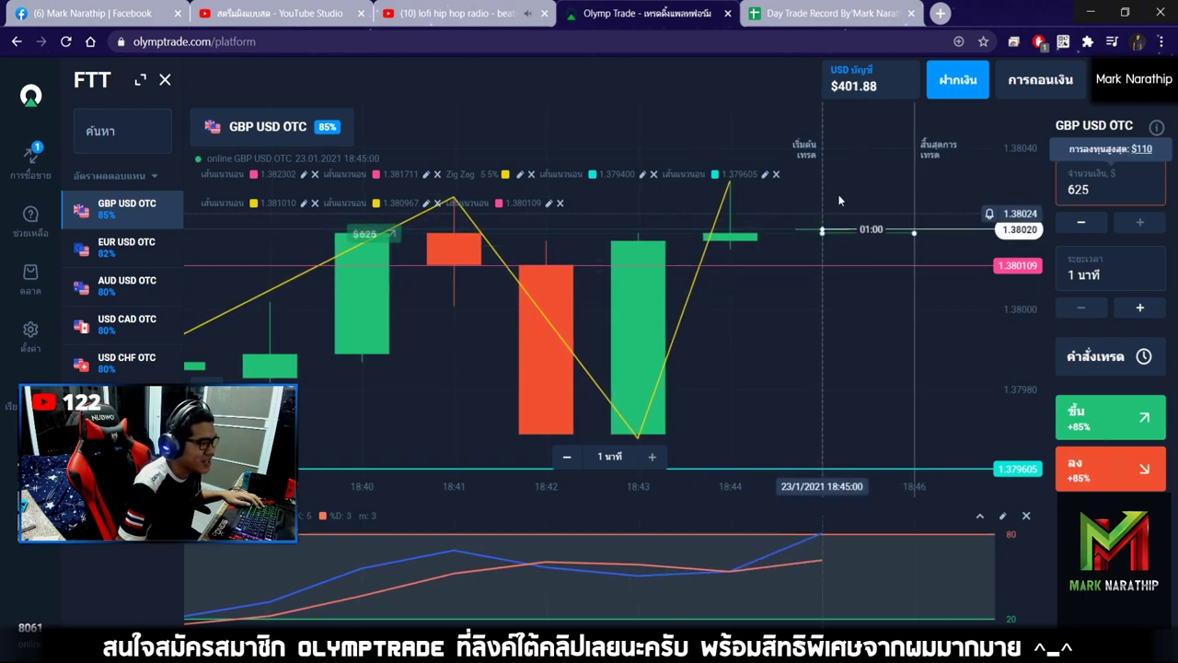
scroll(801, 311, "down", 5)
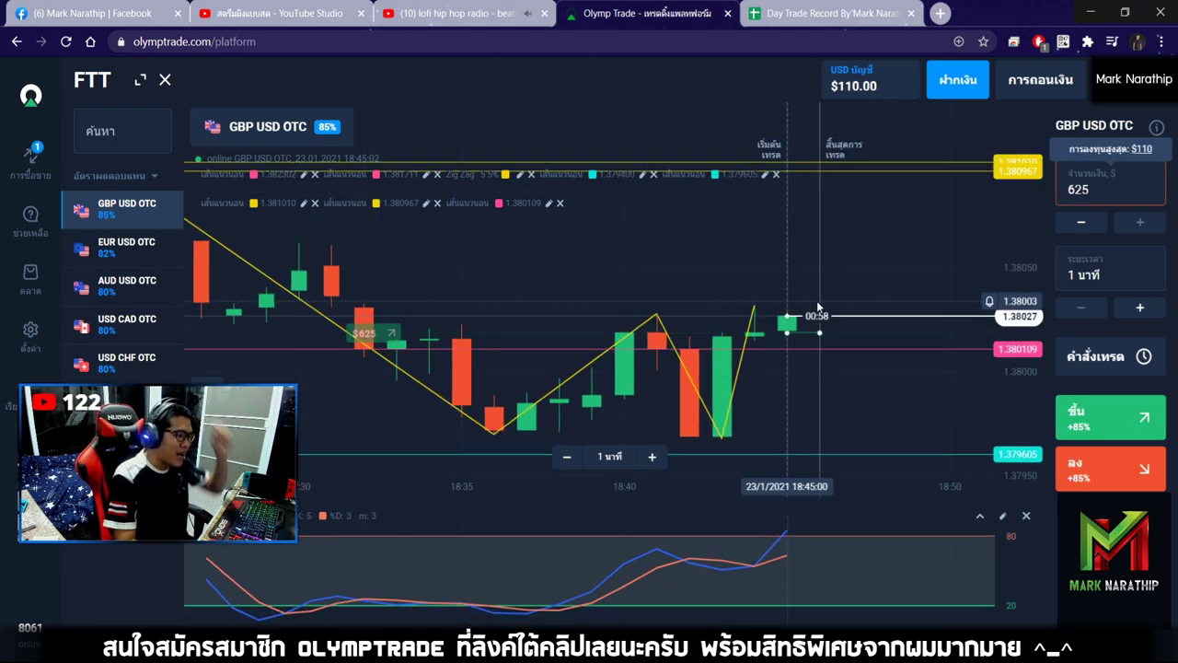
left_click(819, 13)
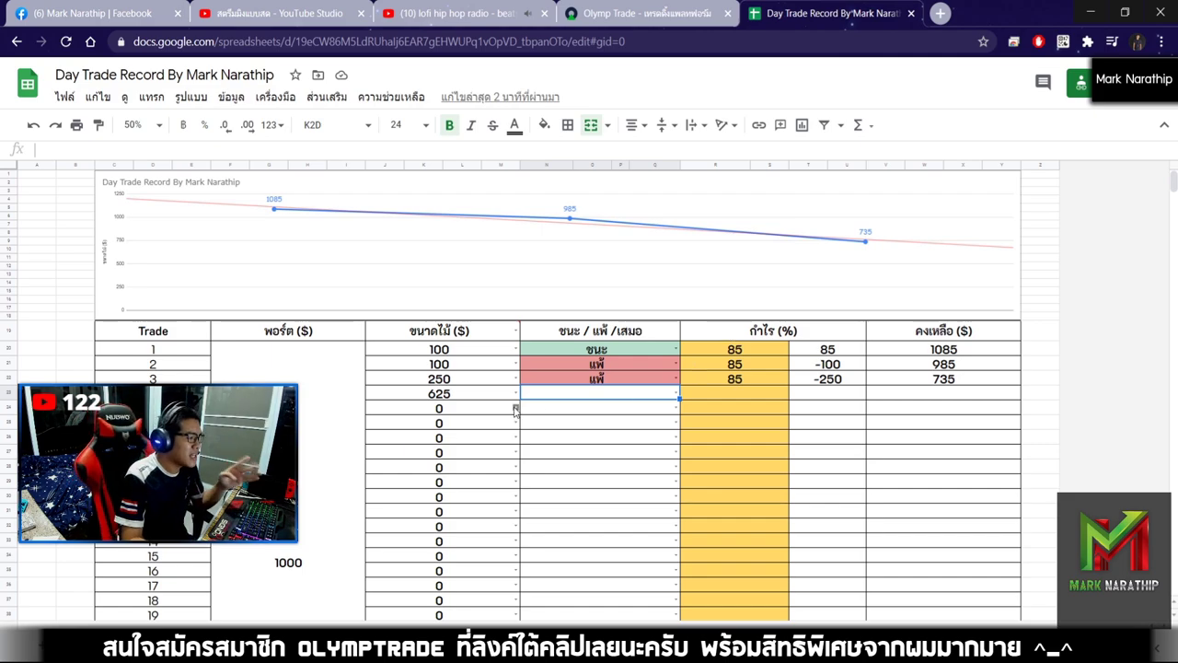
Go back to Olymp Trade and examine the GBP USD OTC price against the $625 entry level until the trade expires.
left_click(644, 13)
scroll(812, 264, "down", 2)
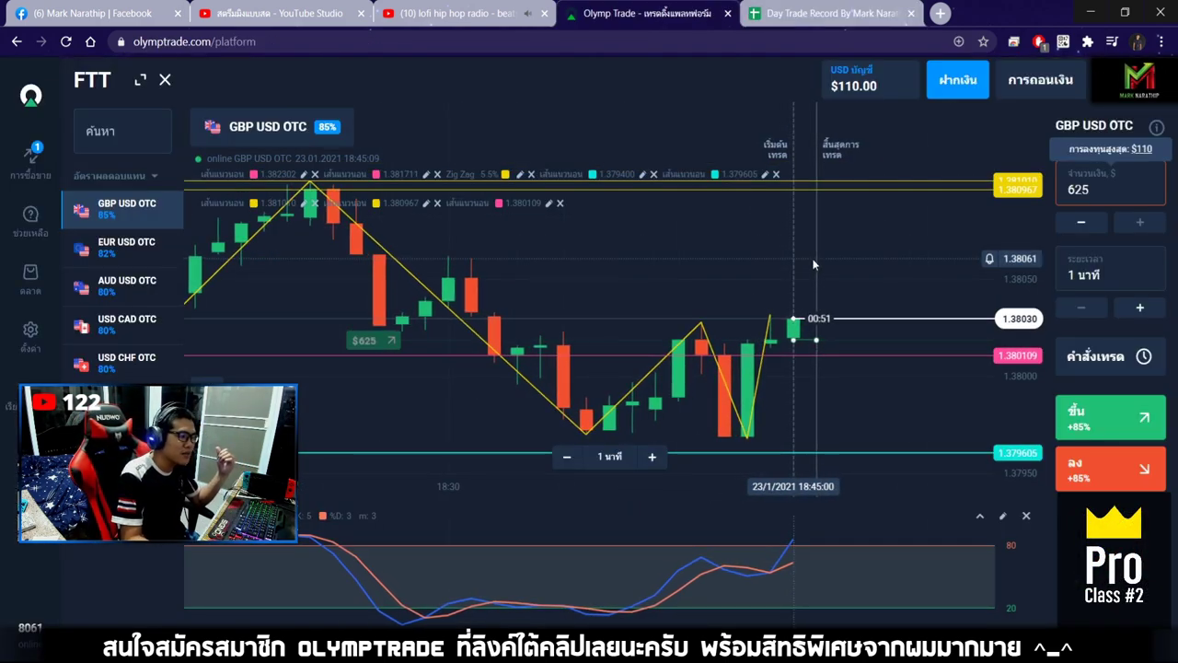
scroll(813, 264, "down", 3)
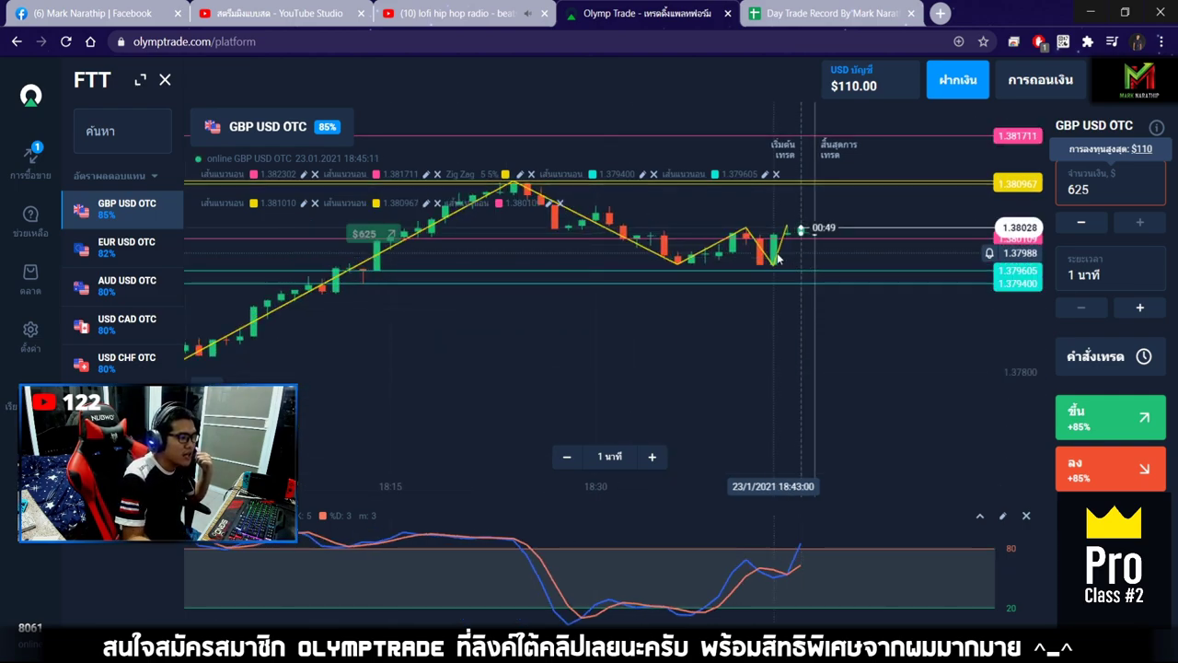
scroll(812, 265, "up", 1)
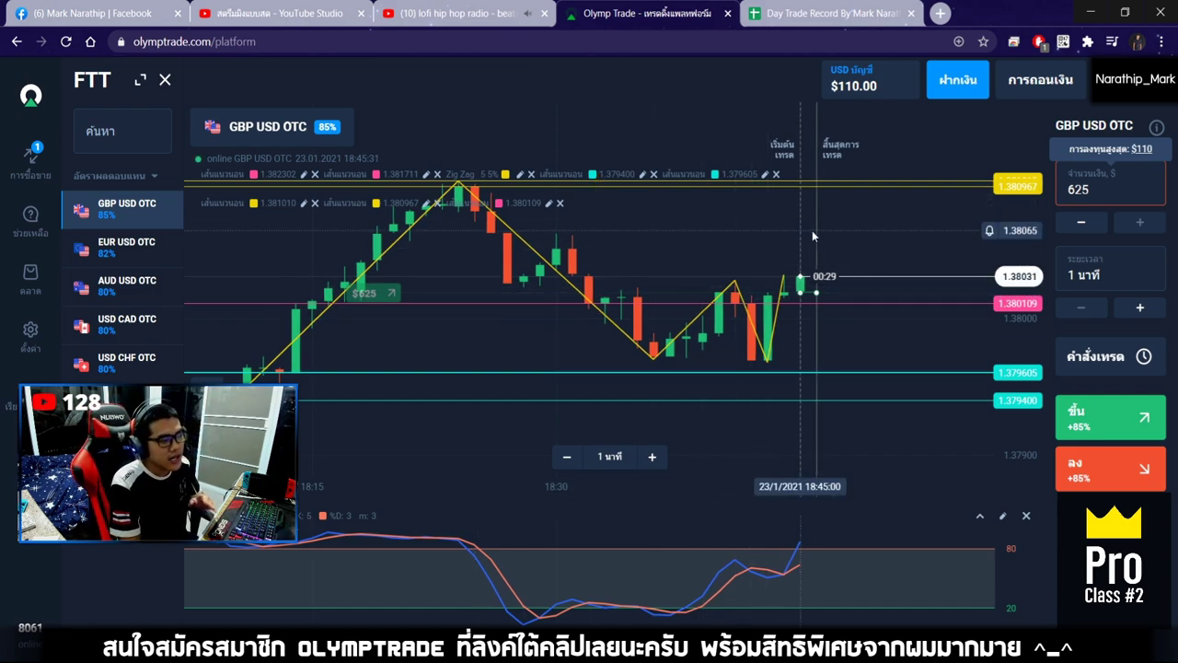
left_click_drag(812, 230, 799, 227)
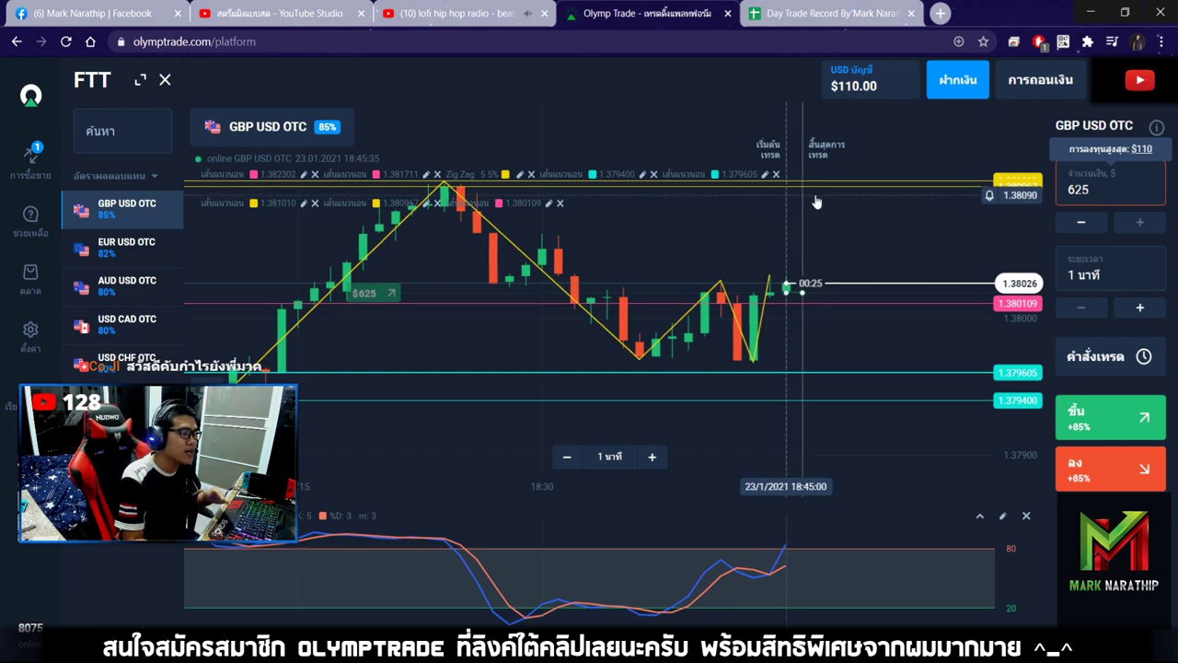
scroll(810, 227, "up", 5)
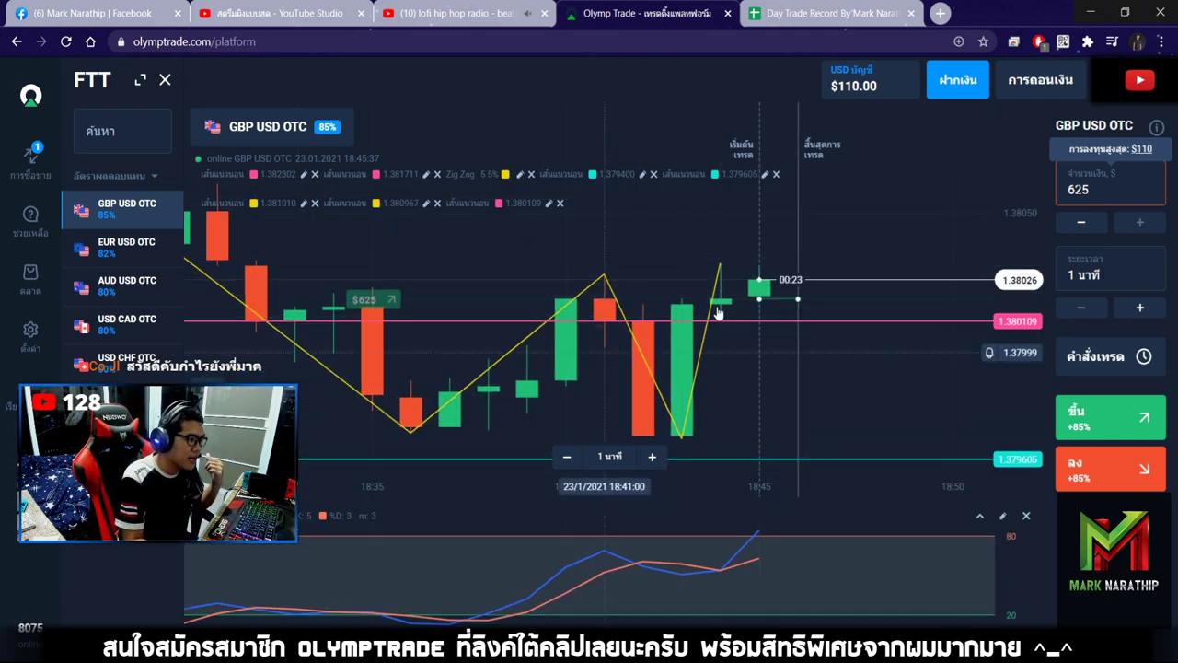
scroll(793, 241, "up", 3)
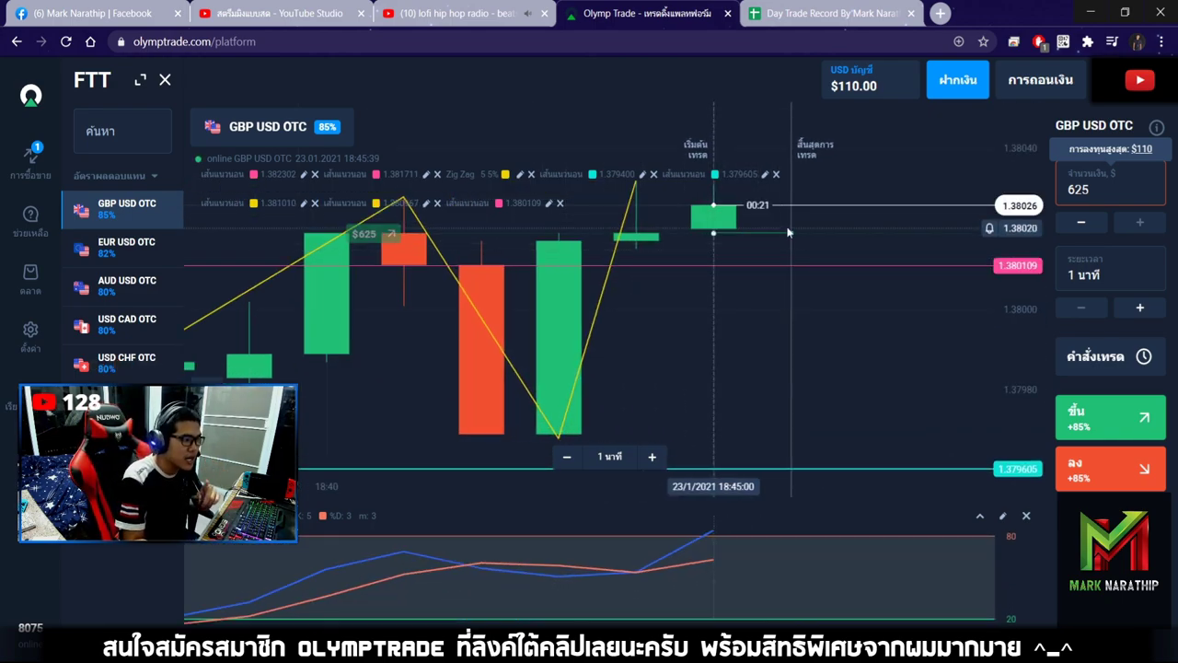
scroll(850, 206, "up", 2)
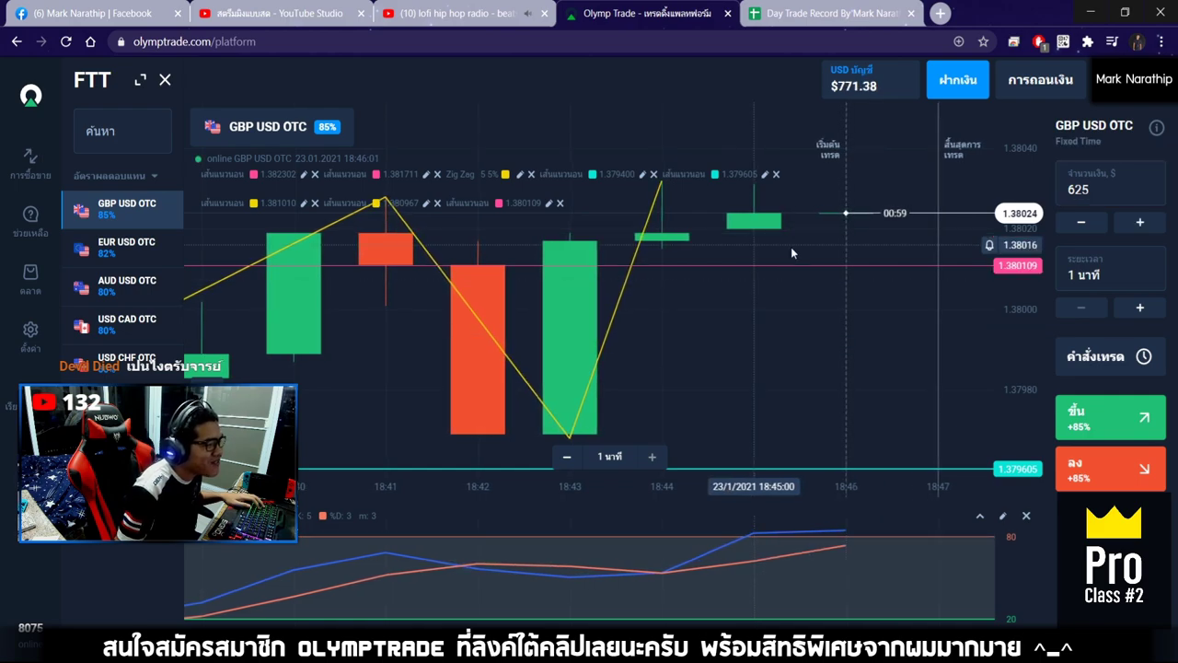
Switch to the Day Trade Record spreadsheet and record trade 4 as ชนะ with a profit rate of 85.
left_click(784, 25)
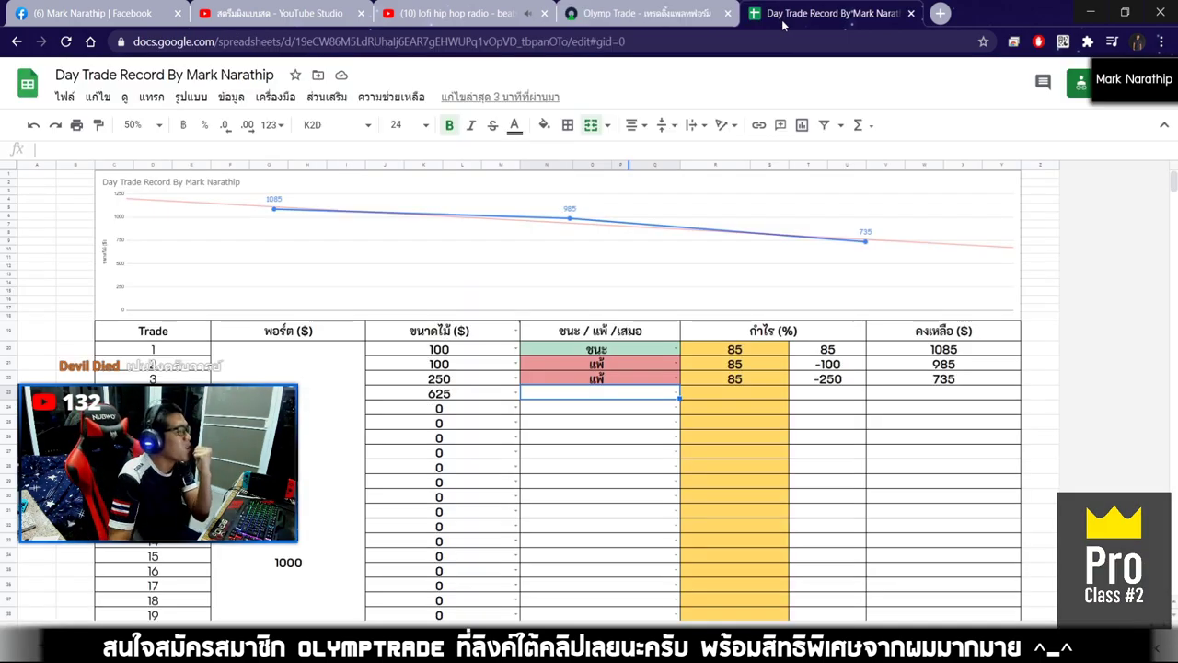
left_click(626, 400)
left_click(557, 415)
left_click(739, 402)
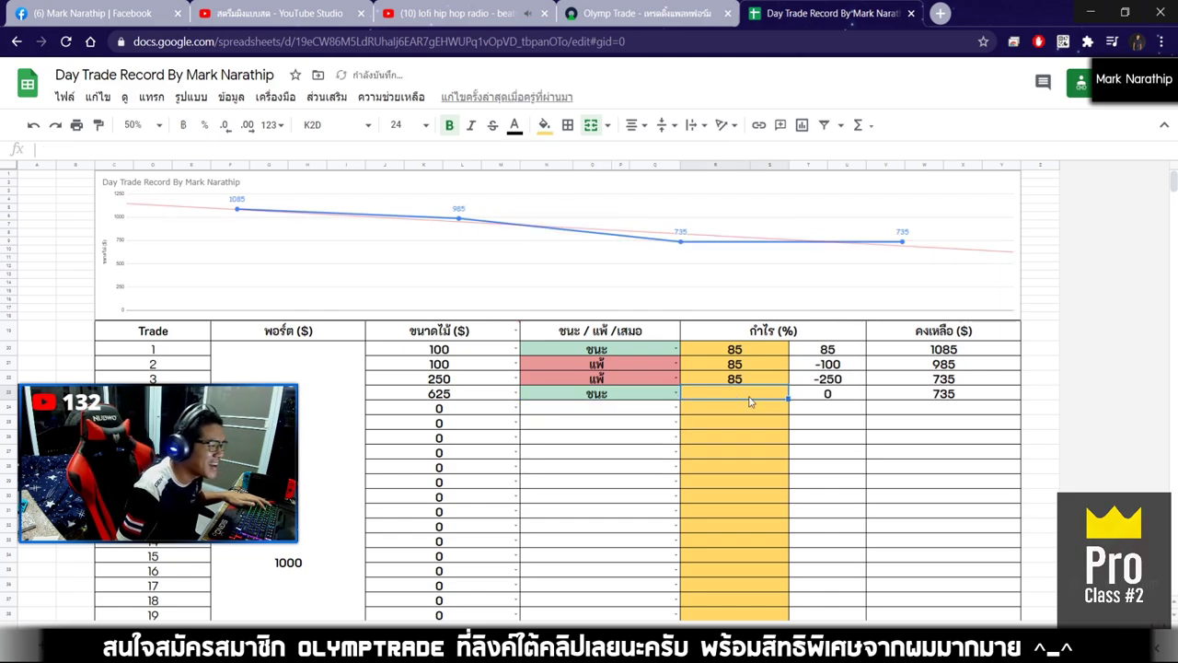
type("85")
key("Return")
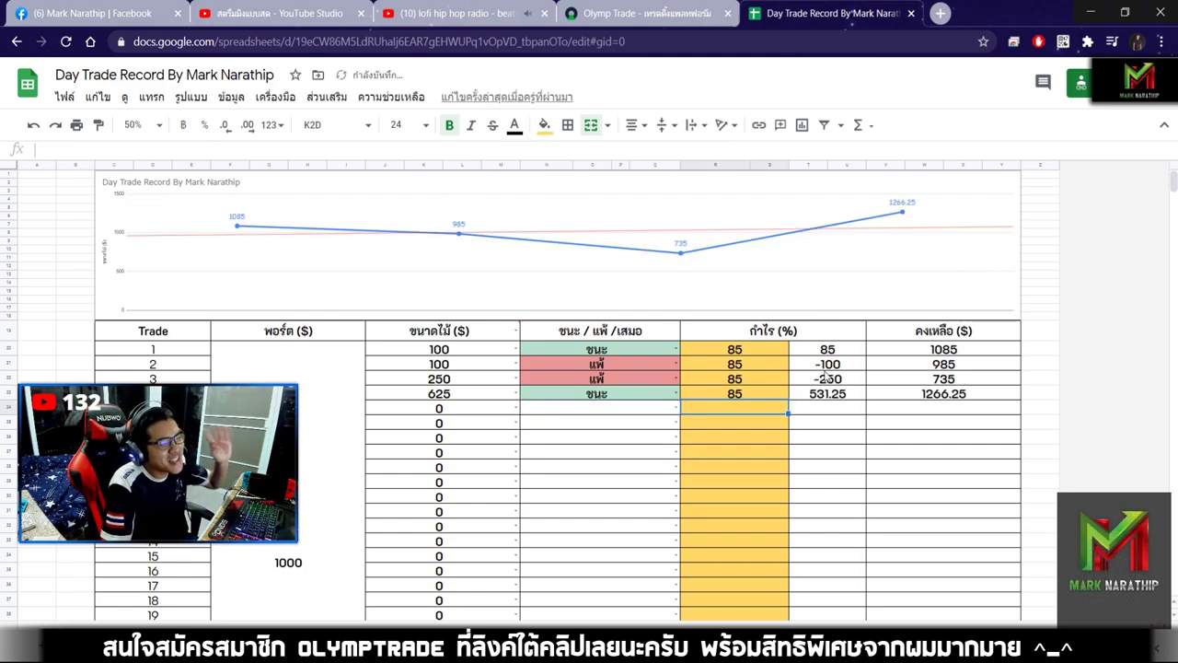
Check the Olymp Trade account balance, and review the total profit against the goal in the spreadsheet's ทั้งหมด summary row.
left_click(644, 13)
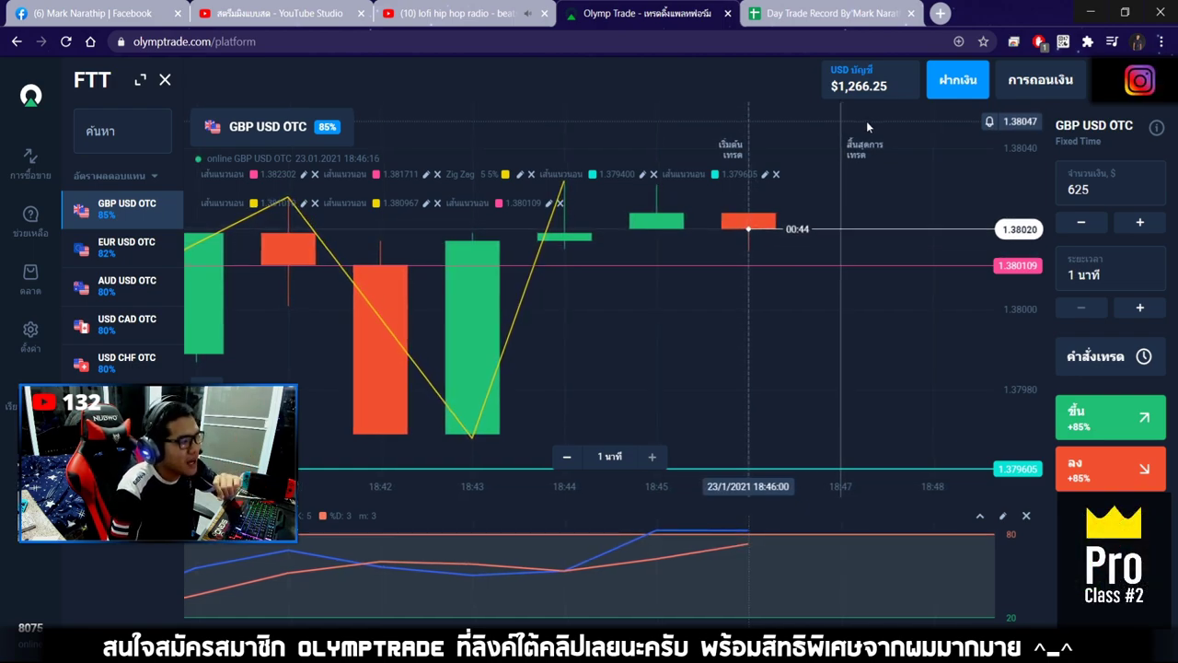
left_click(810, 13)
scroll(891, 301, "down", 5)
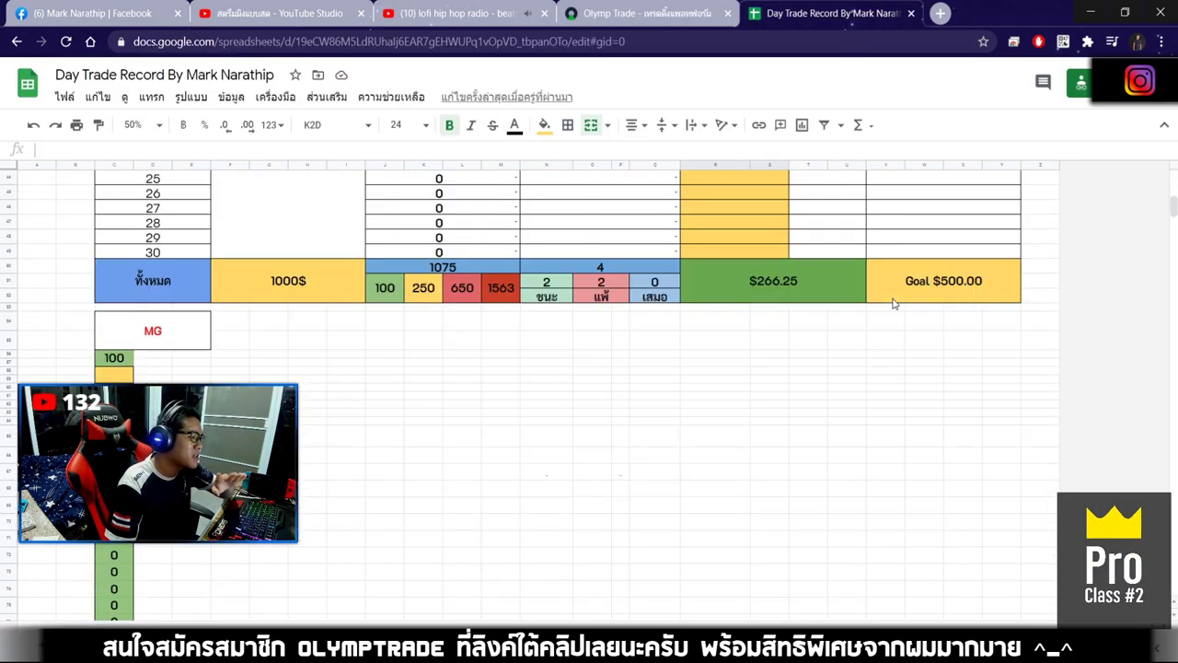
left_click(771, 290)
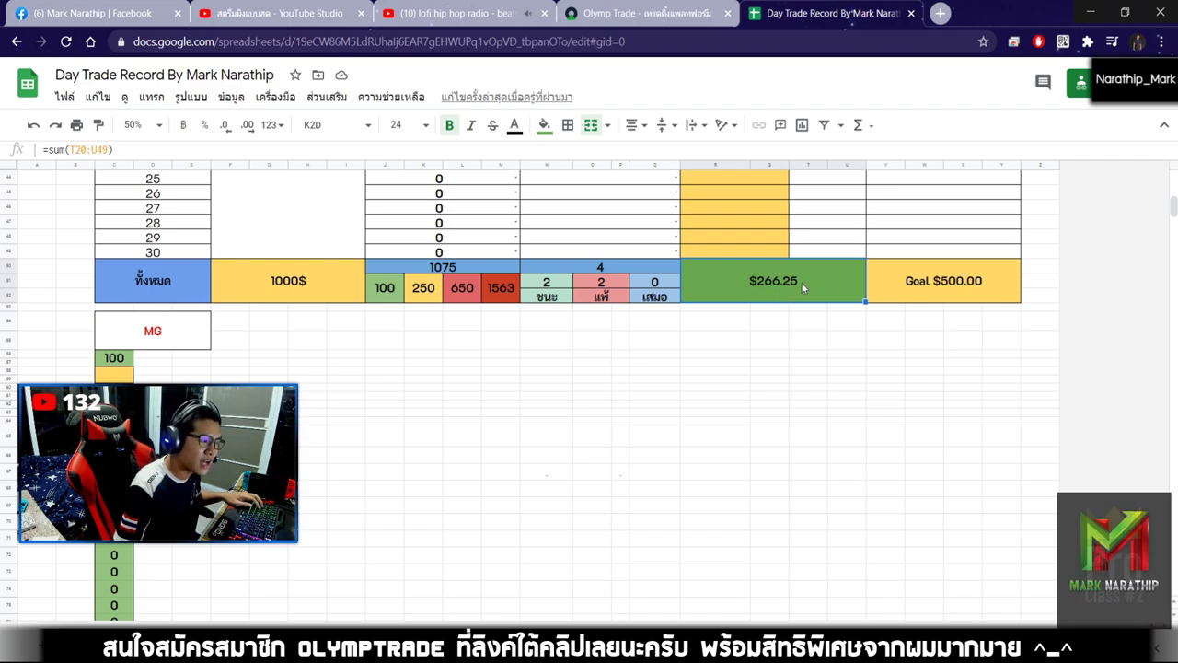
Record 100 as the stake size of trade 5 in the Day Trade Record table.
scroll(779, 313, "up", 5)
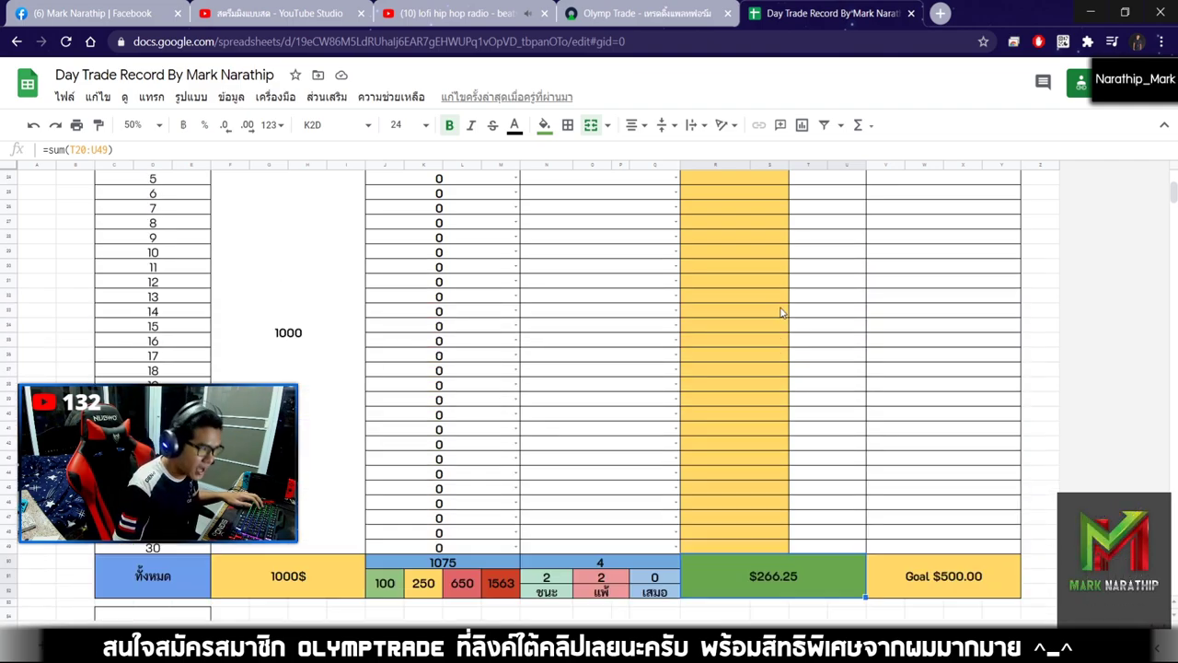
left_click(465, 368)
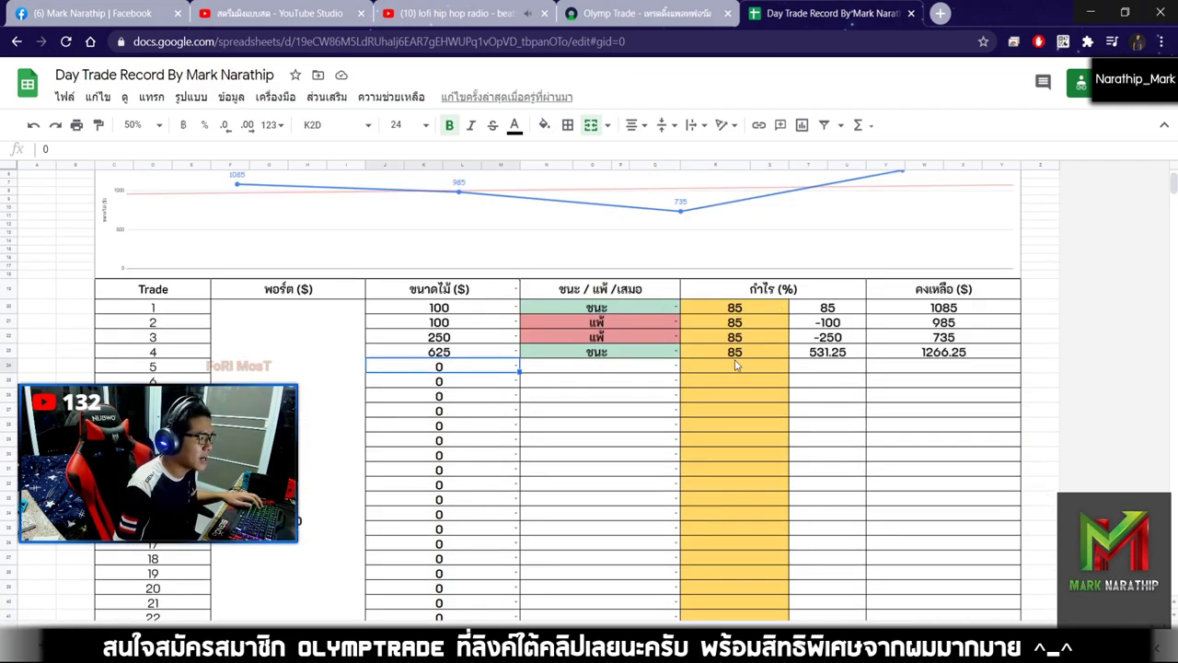
type("100")
key("Return")
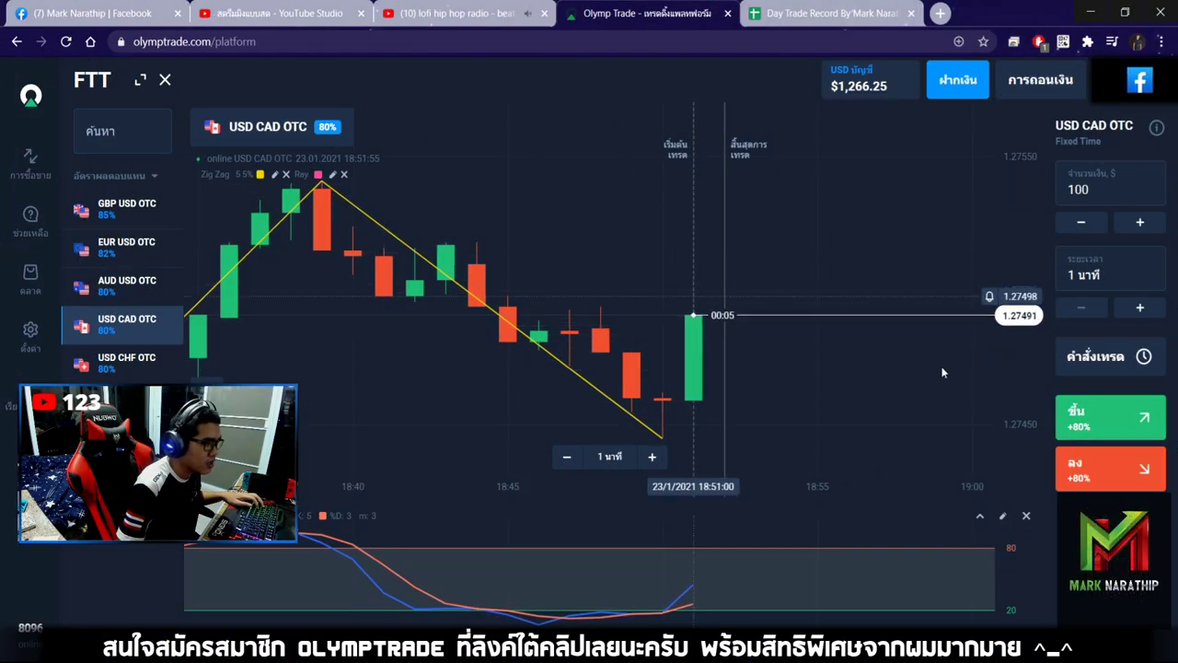
In Olymp Trade, open a one-minute upward (ขึ้น) trade of $100 on USD CAD OTC and check the price swings around its entry.
left_click(1100, 417)
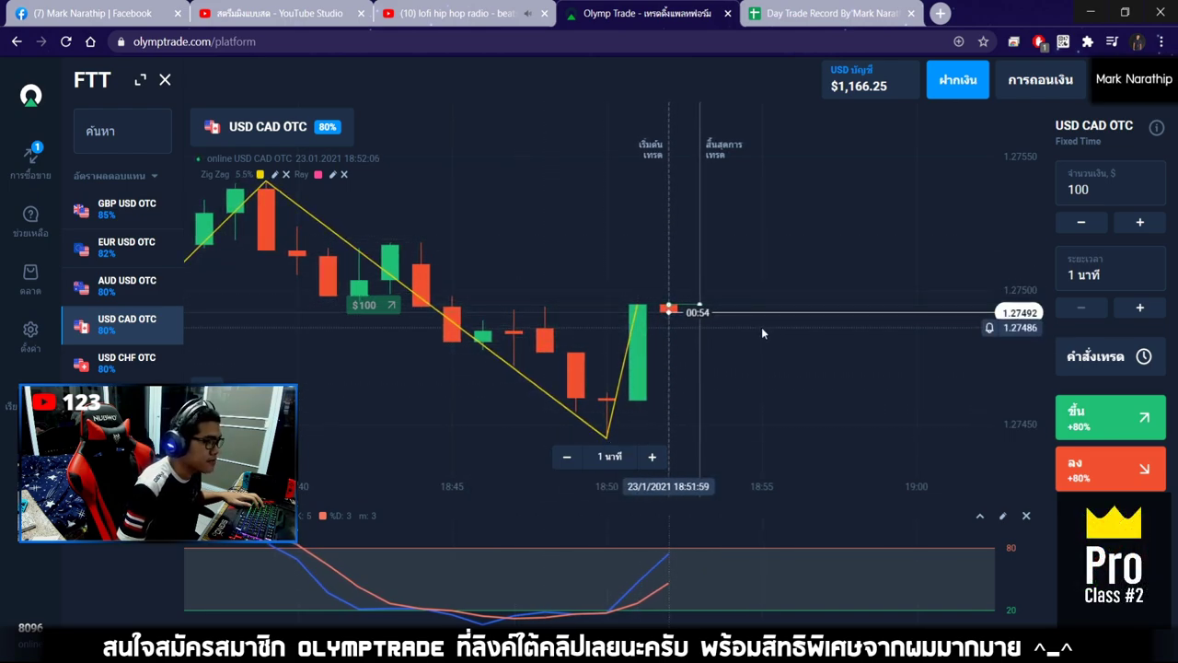
scroll(762, 327, "down", 3)
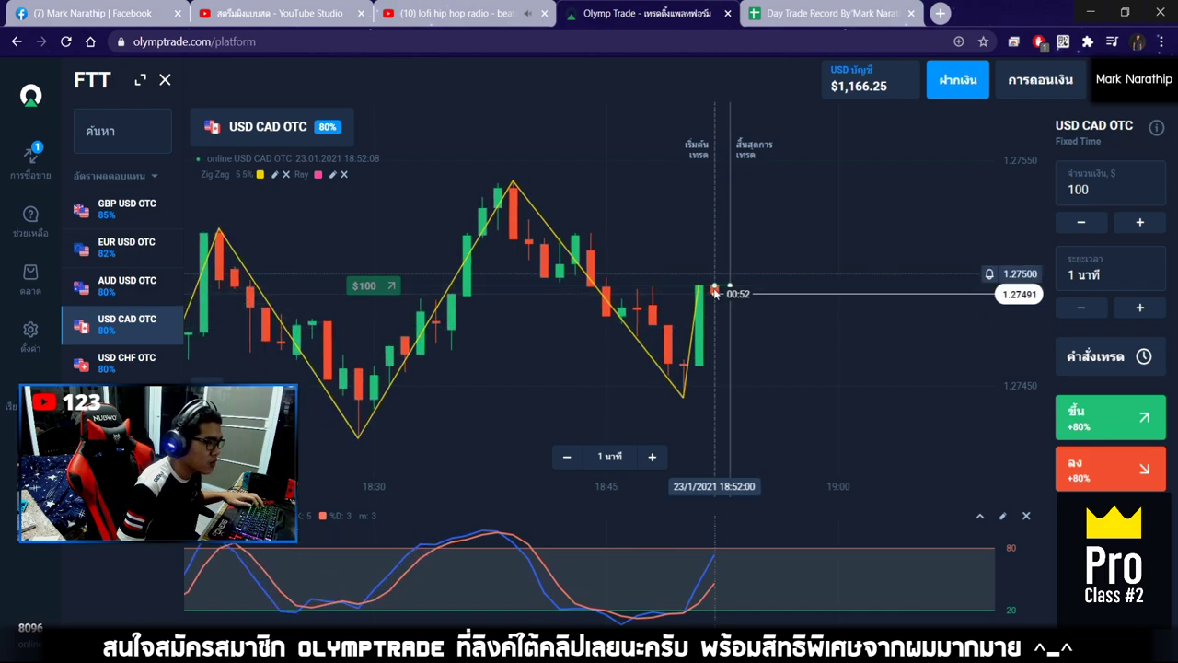
scroll(723, 313, "up", 5)
scroll(719, 316, "down", 10)
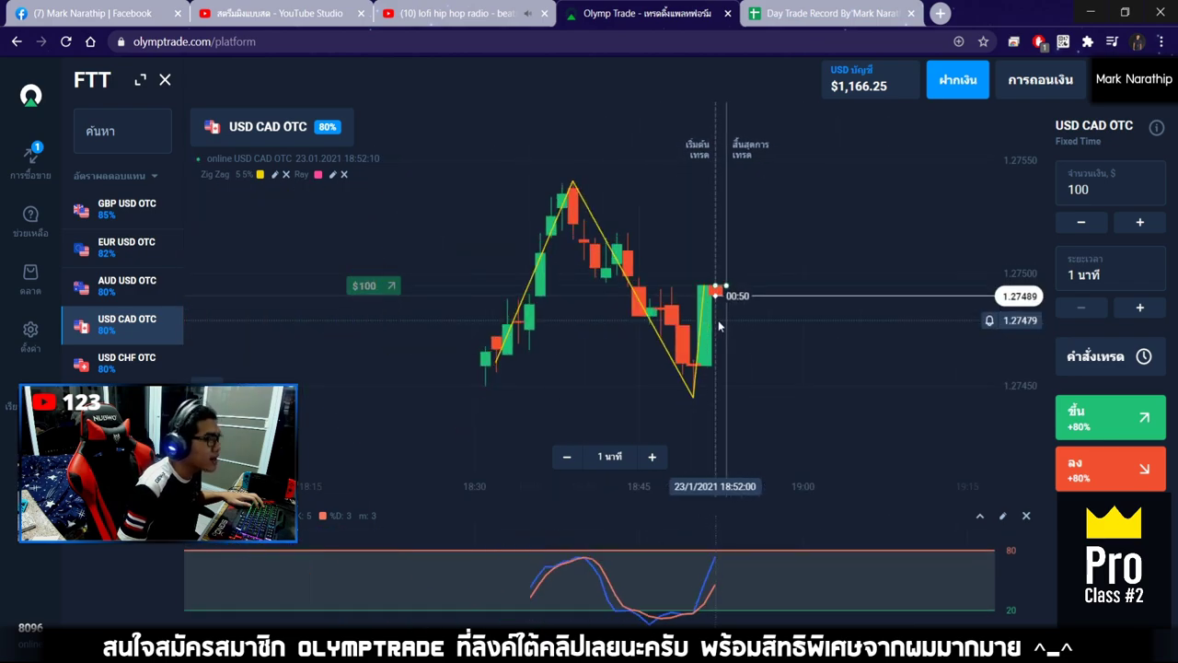
scroll(787, 329, "up", 5)
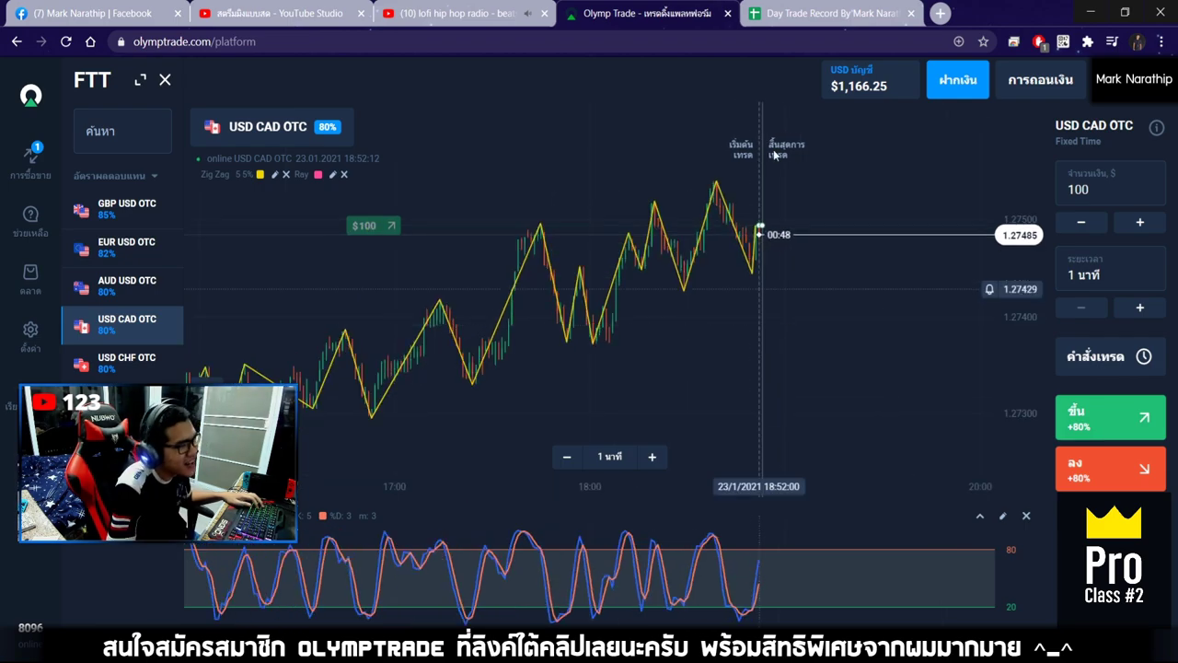
Examine the long-term USD CAD OTC trend and the latest candles against the entry level of the running $100 trade.
left_click(782, 13)
left_click(644, 13)
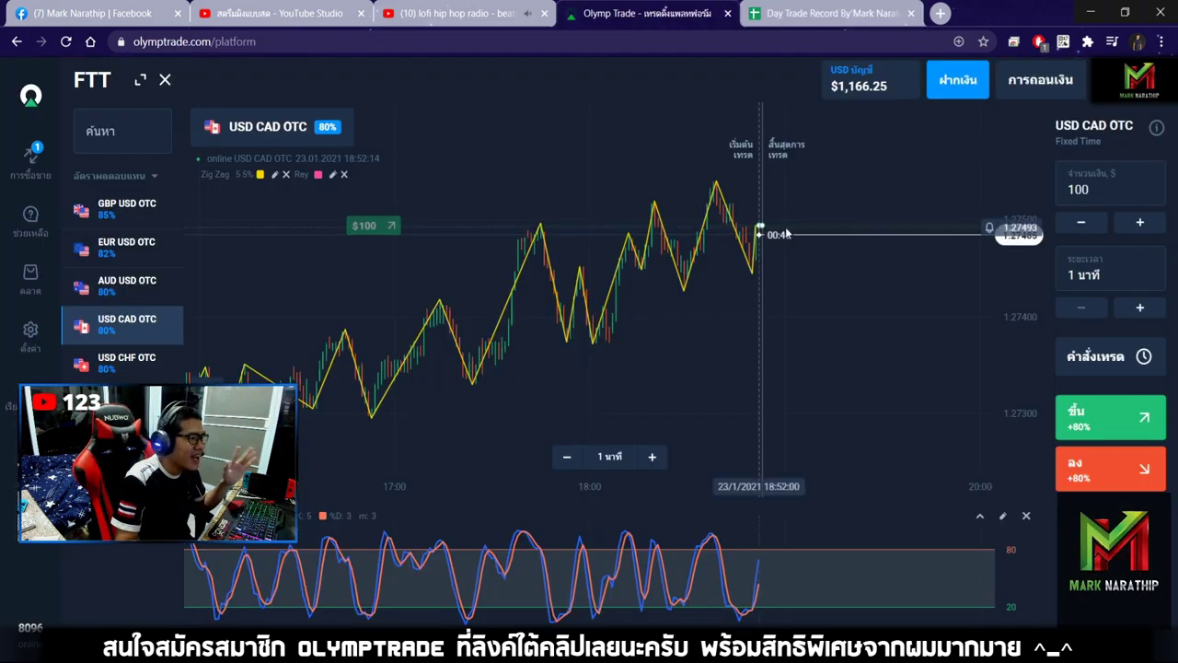
scroll(806, 235, "down", 3)
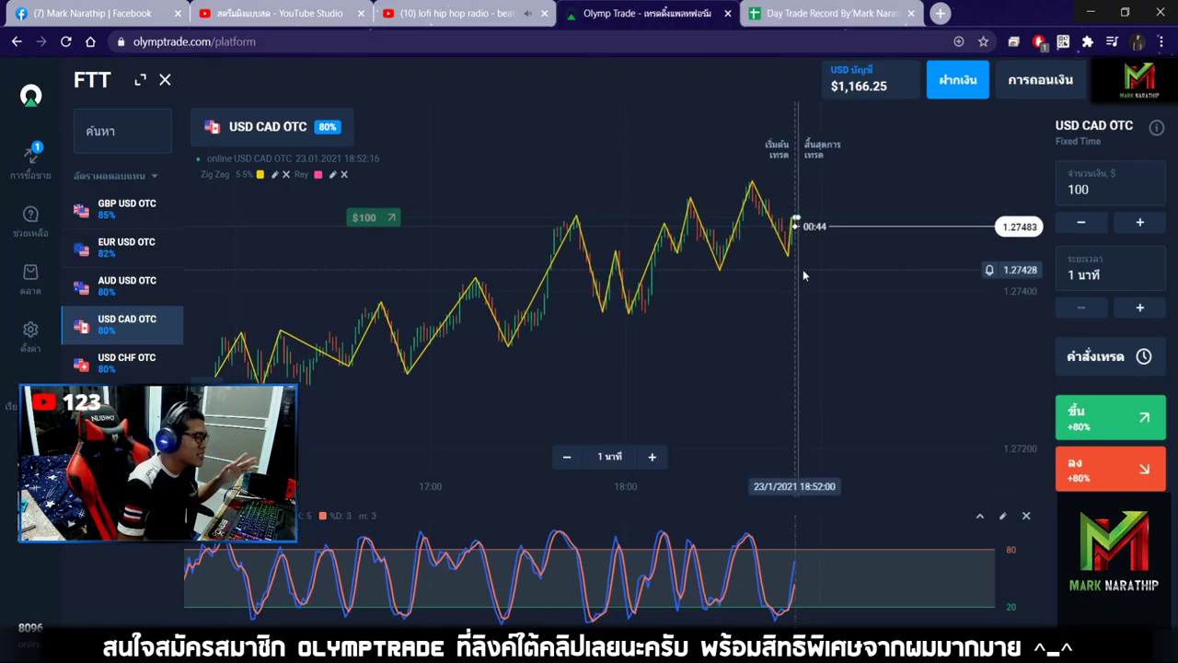
scroll(802, 270, "down", 2)
left_click_drag(803, 272, 855, 279)
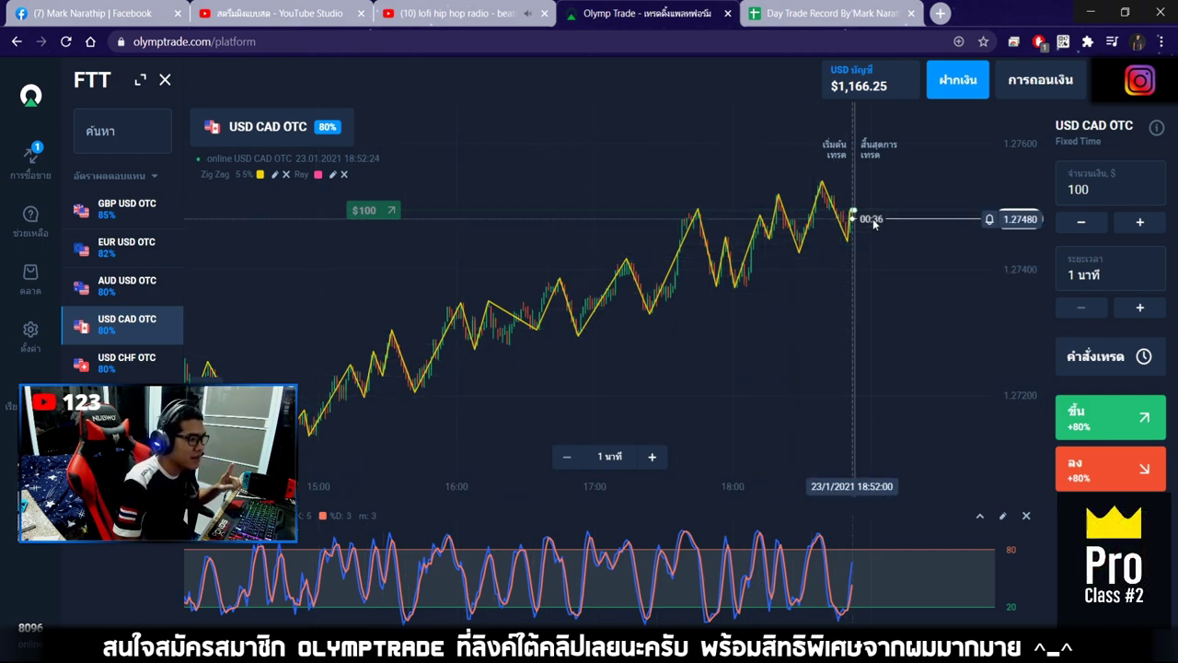
scroll(872, 221, "up", 5)
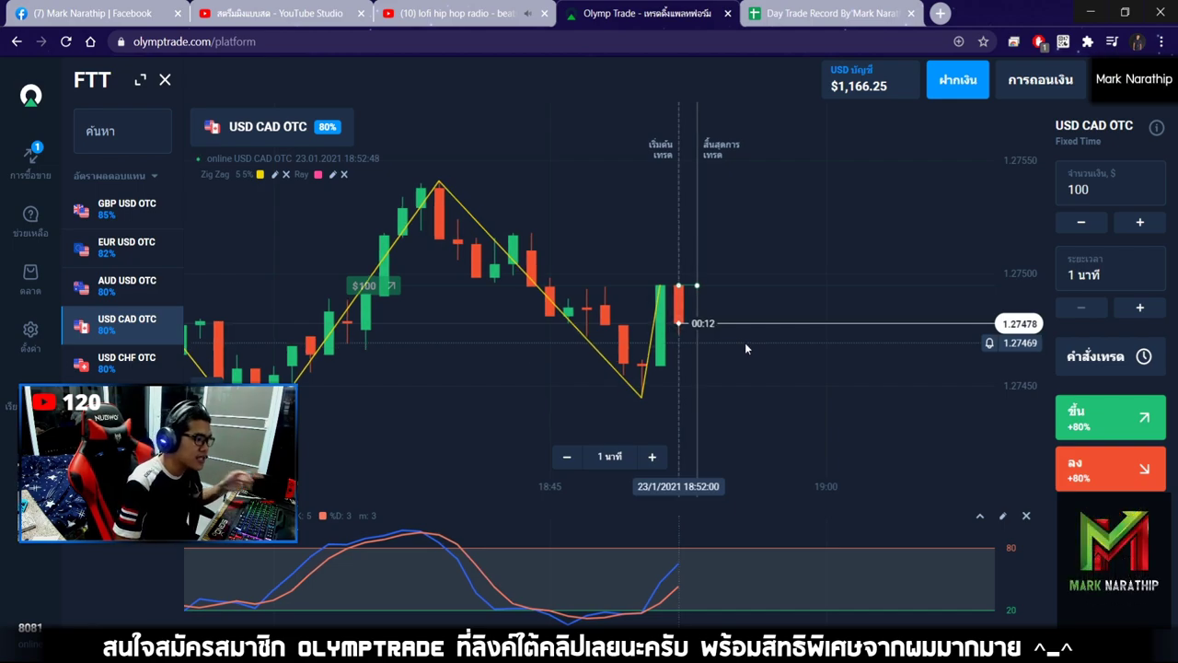
scroll(732, 337, "up", 2)
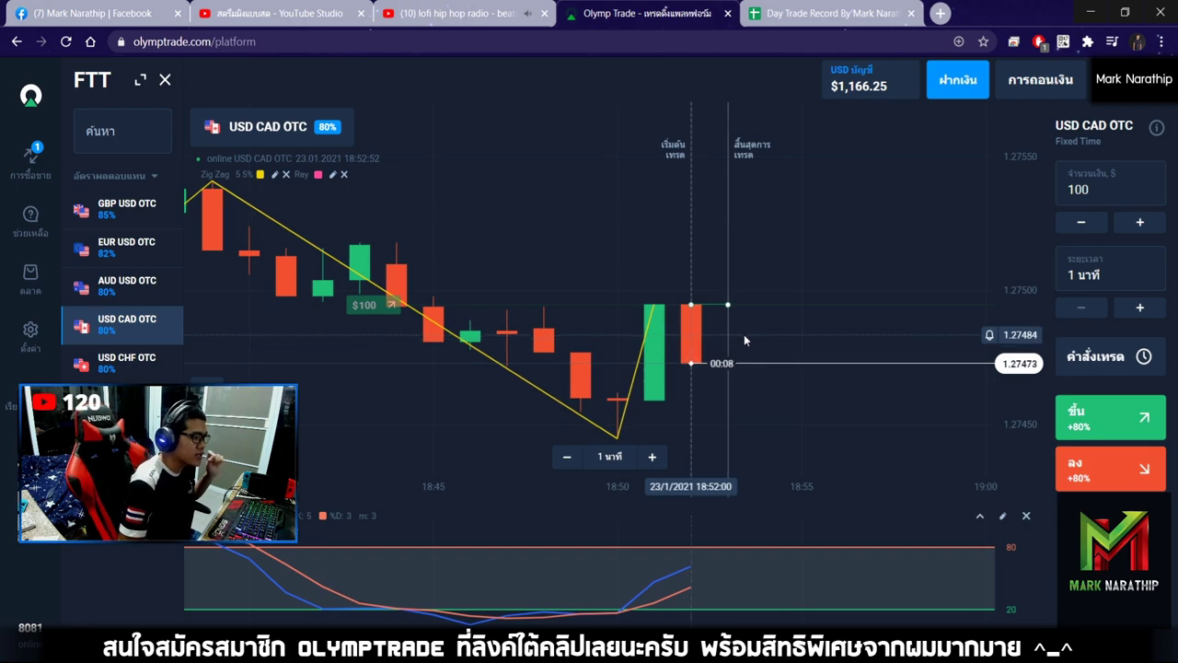
Set the stake to $250 and open a one-minute downward (ลง) trade on USD CAD OTC.
left_click_drag(747, 333, 782, 341)
scroll(780, 336, "up", 2)
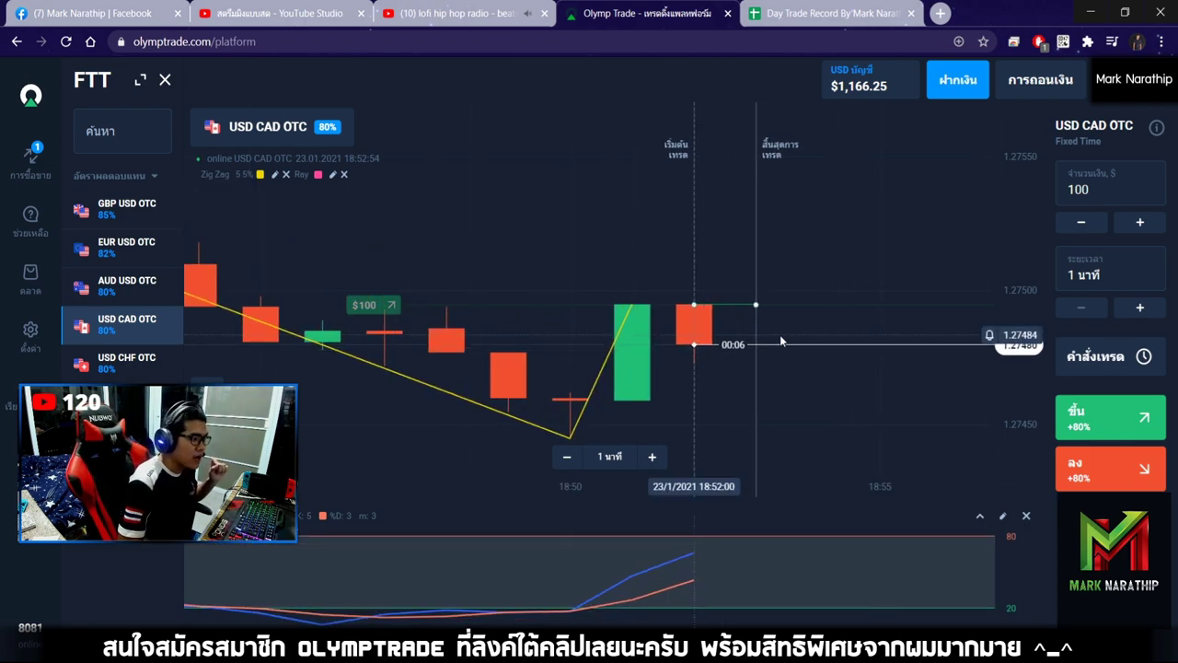
double_click(1086, 188)
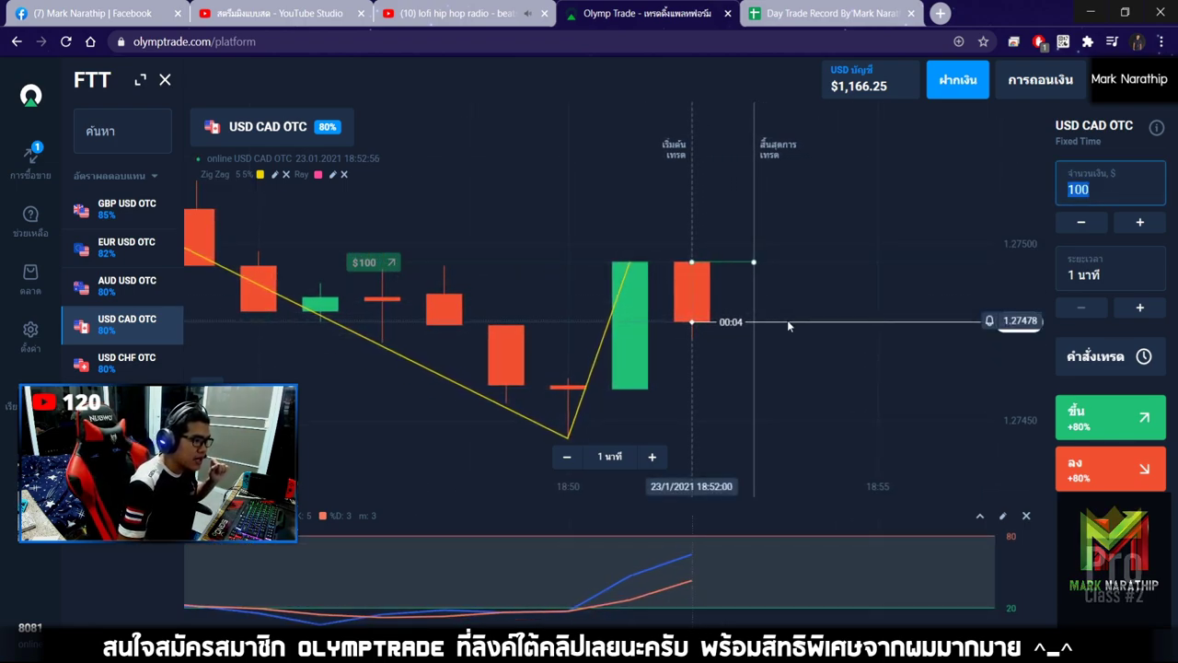
type("250")
left_click(1127, 467)
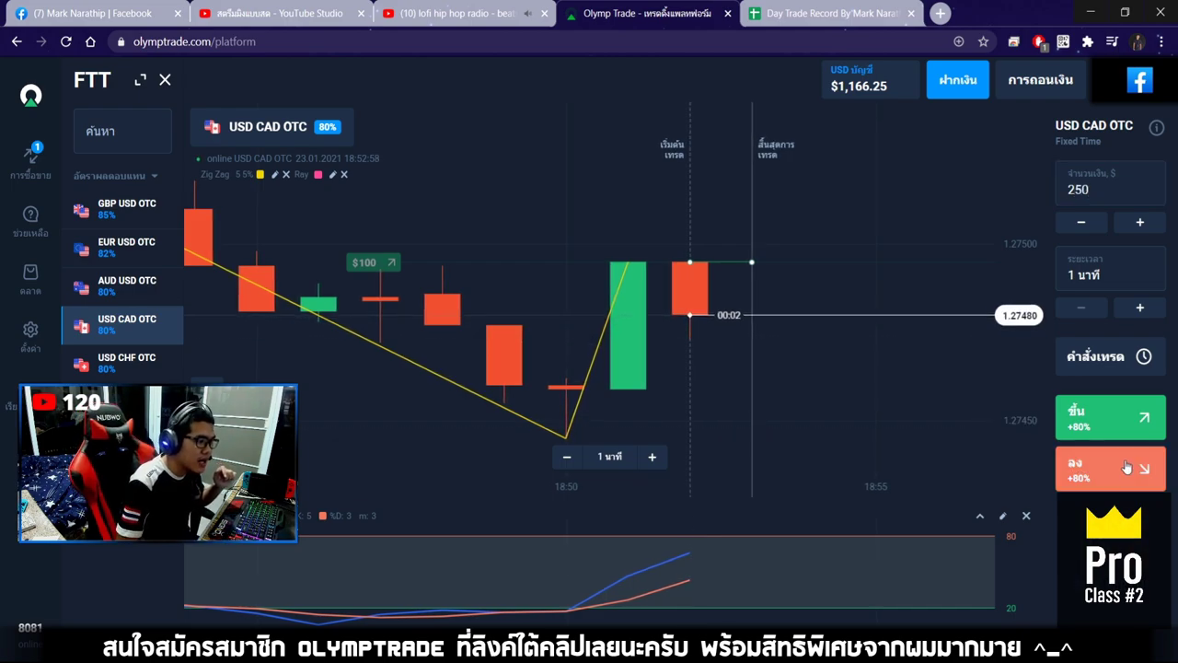
In the Day Trade Record spreadsheet, record trade 5 as แพ้ with a profit rate of 80.
left_click(793, 16)
left_click(557, 408)
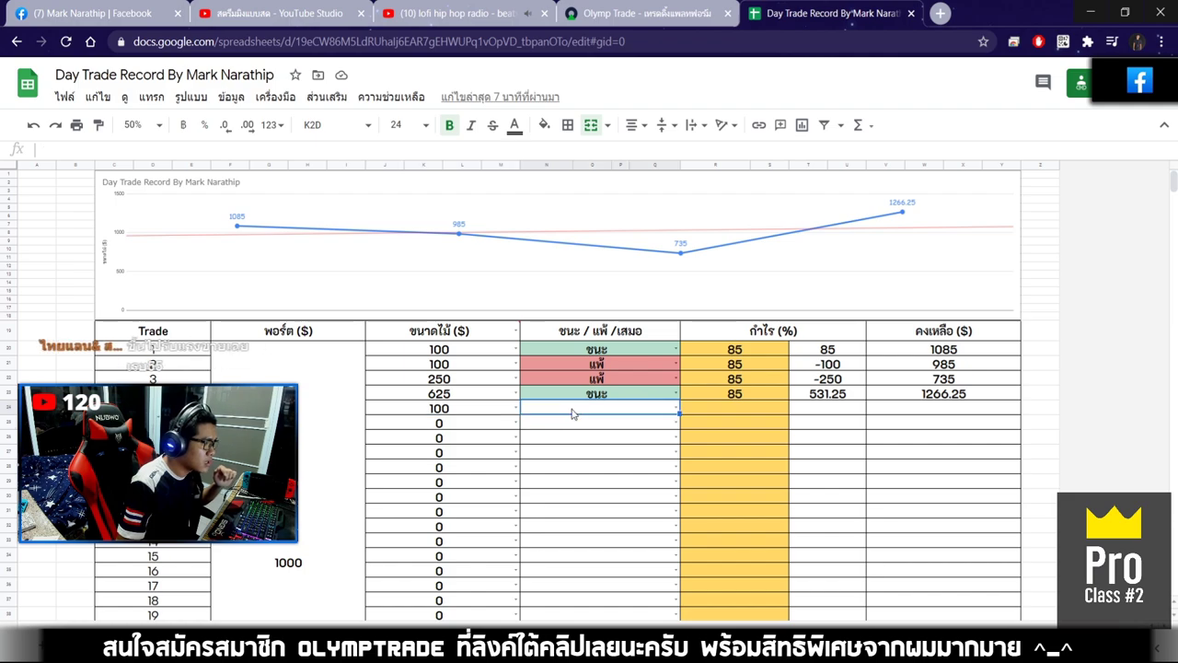
left_click(557, 408)
left_click(552, 451)
left_click(747, 413)
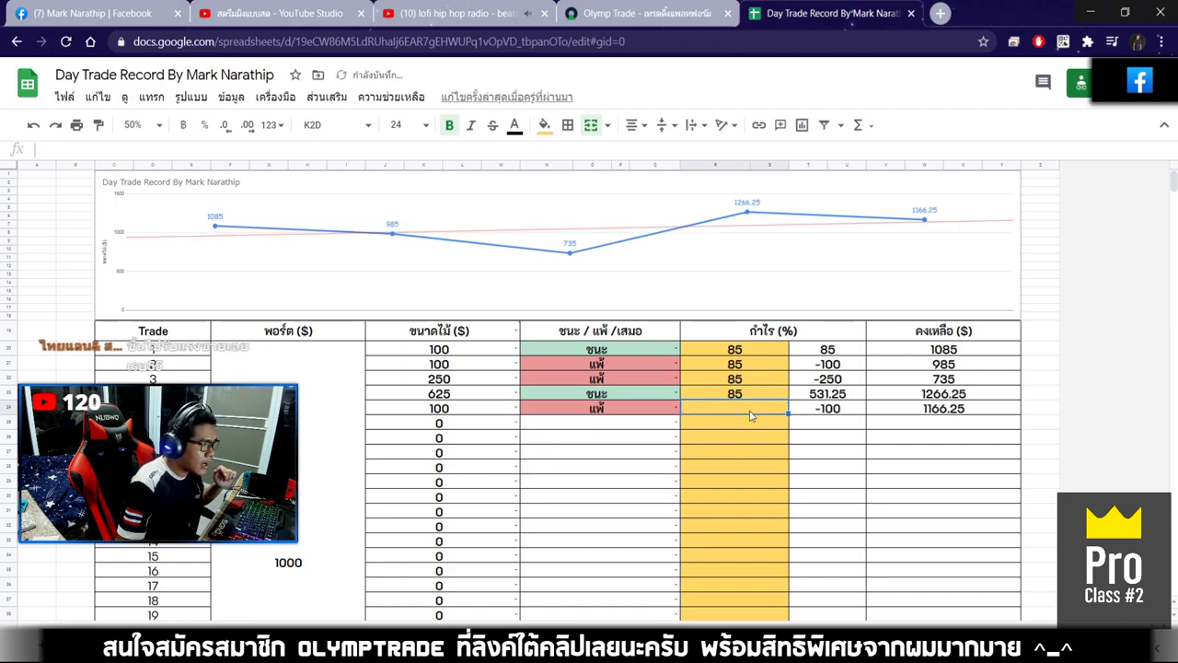
key("BackSpace")
key("BackSpace")
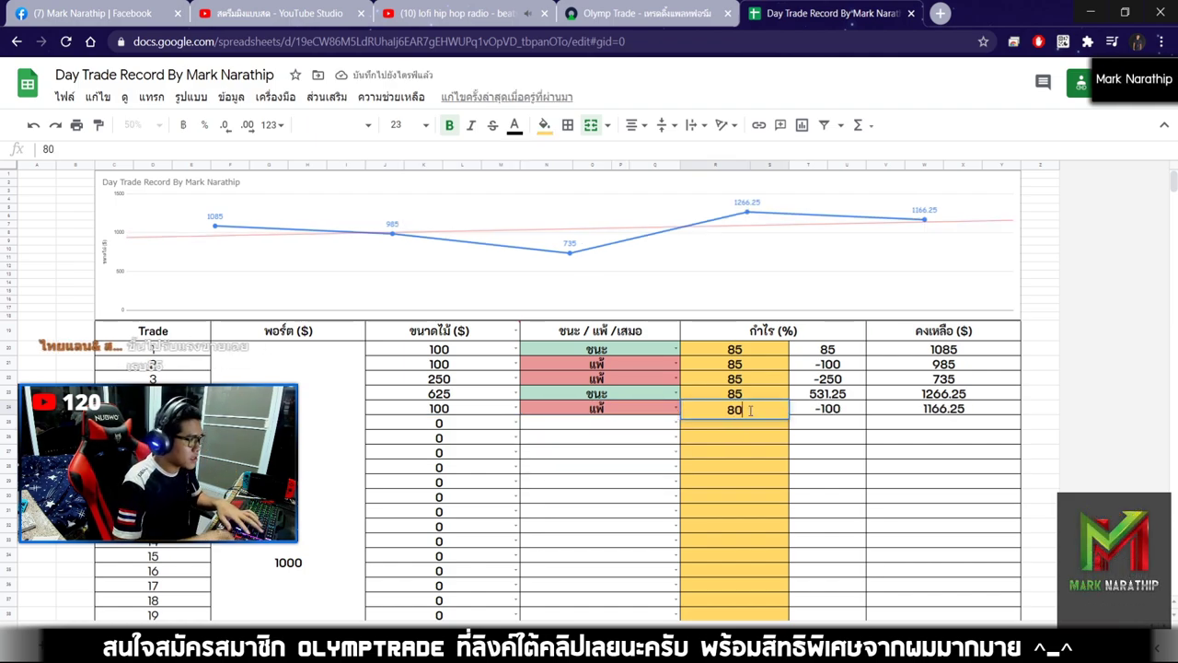
left_click(645, 12)
left_click(828, 13)
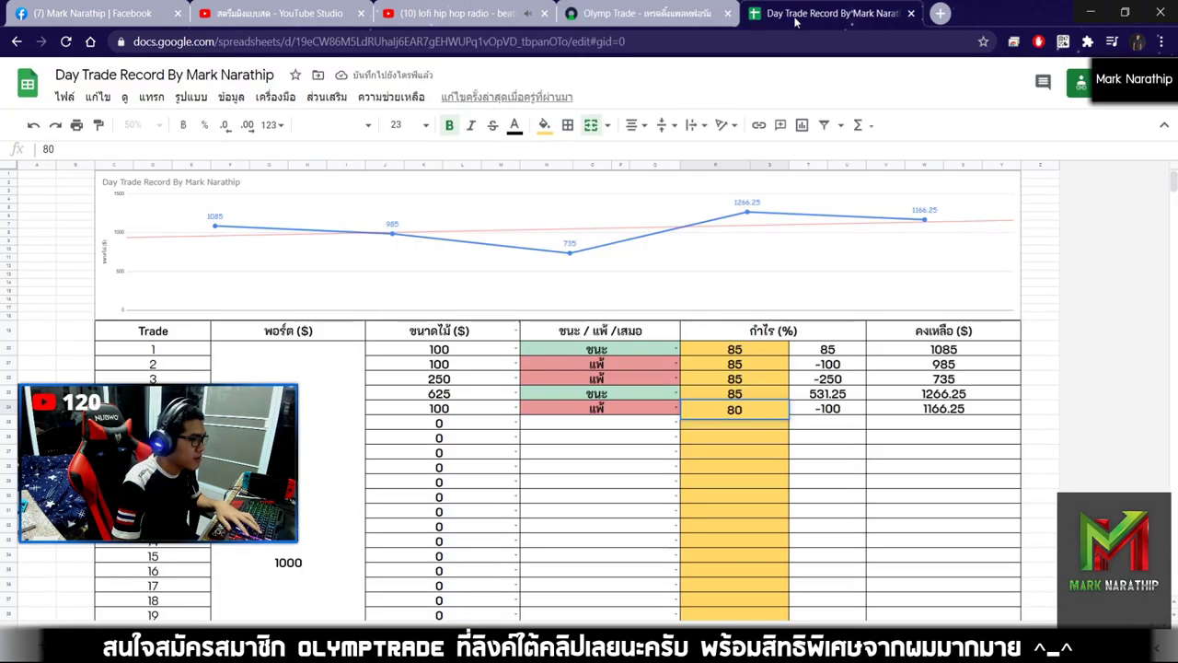
key("Return")
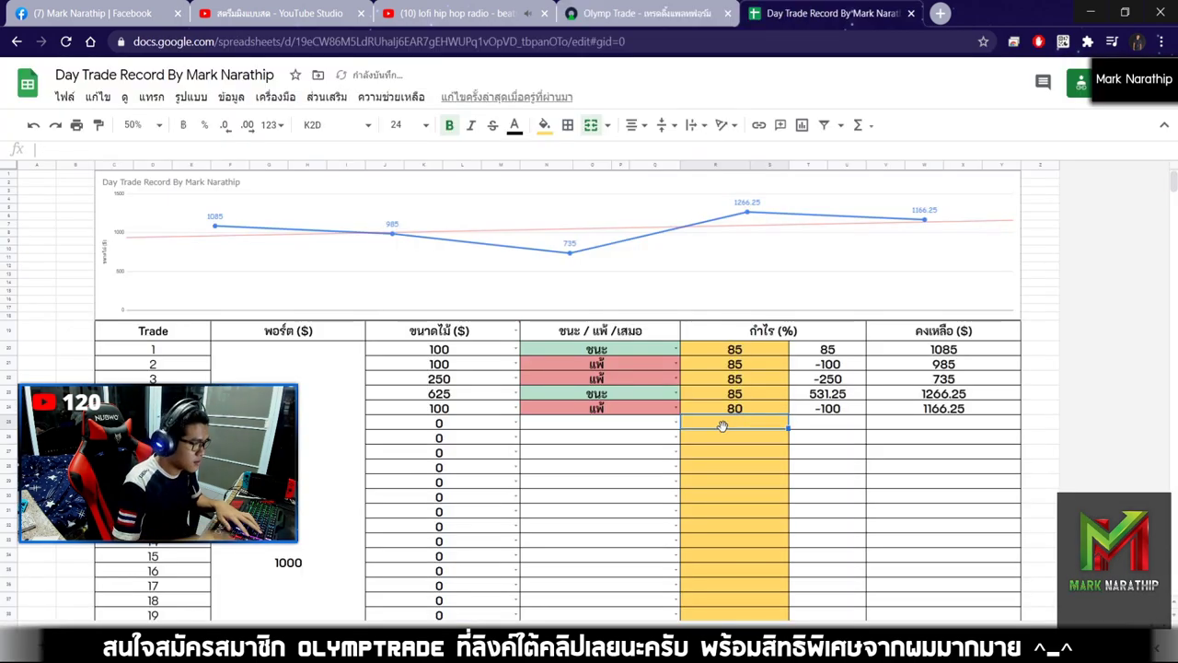
Record 250 as the stake size of trade 6 in the Day Trade Record table.
left_click(451, 421)
type("250")
key("Return")
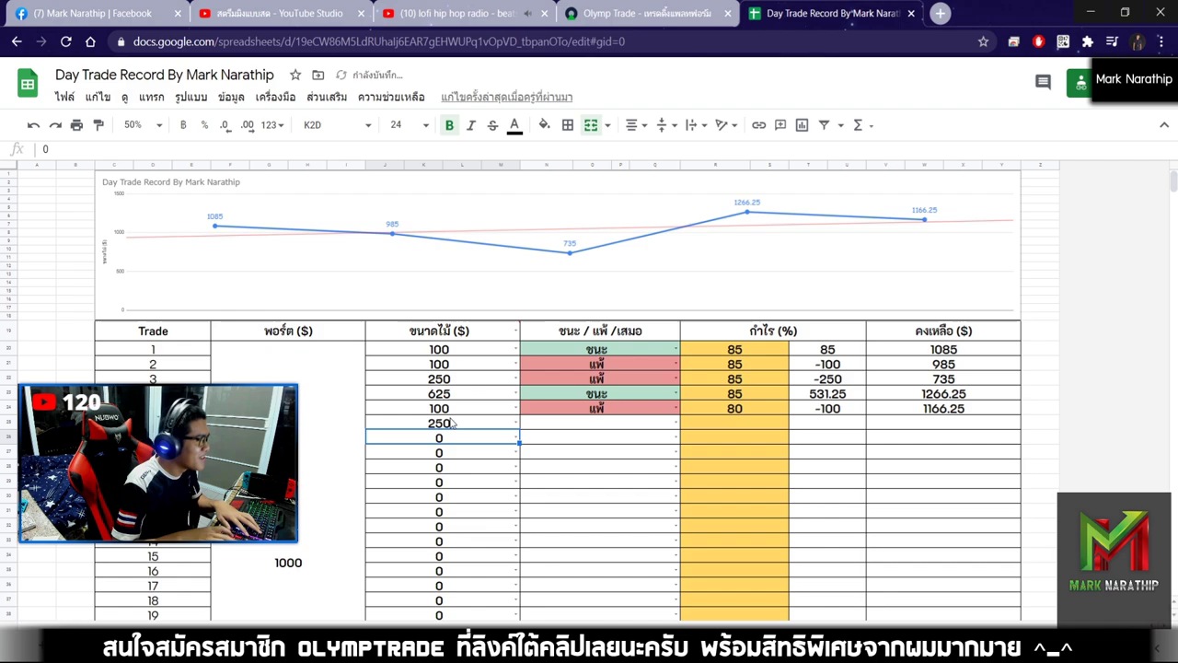
left_click(560, 422)
In Olymp Trade, monitor the USD CAD OTC candles against the entry level of the running $250 downward trade until it expires.
left_click(644, 13)
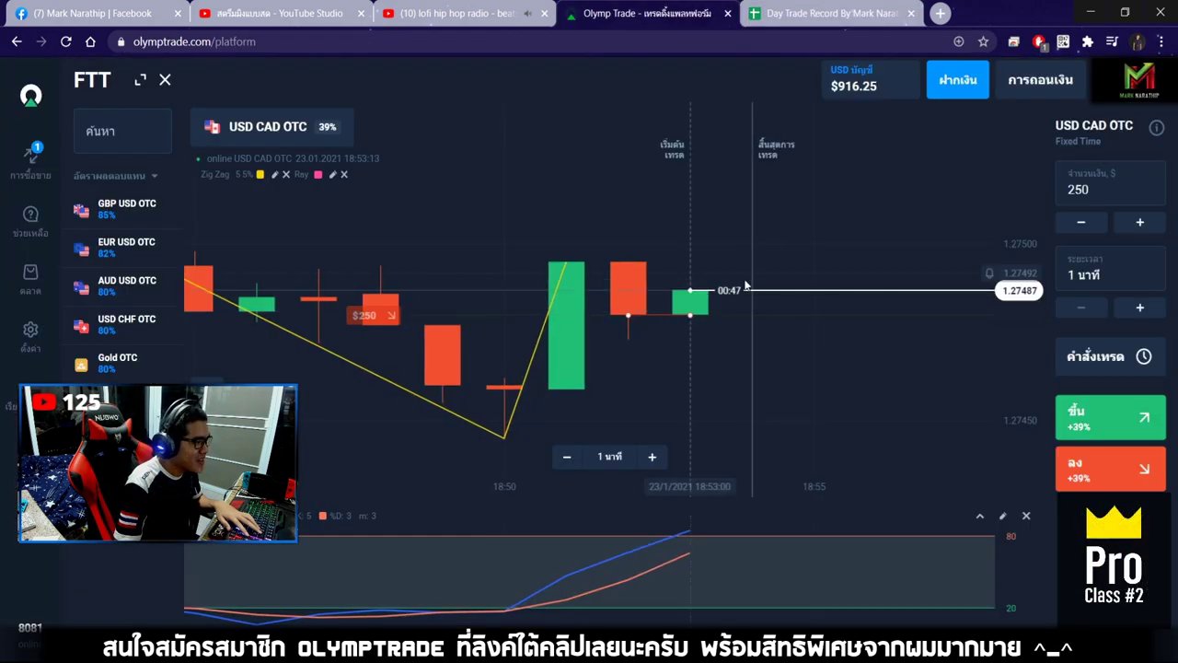
key("ctrl+Tab")
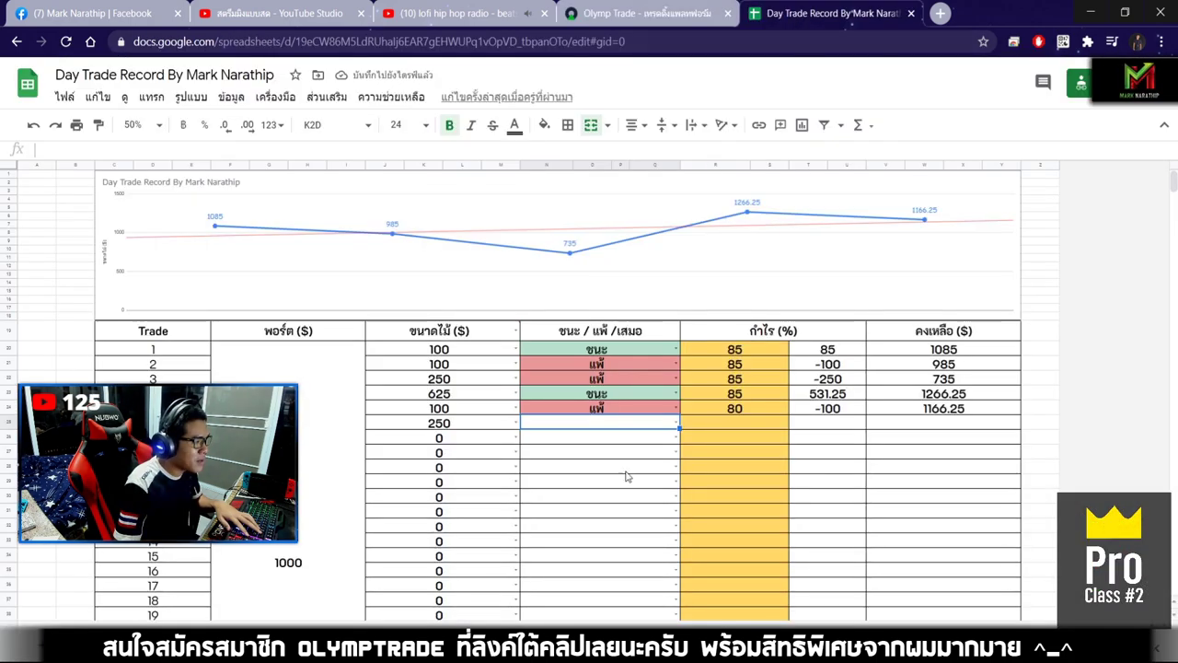
left_click(649, 13)
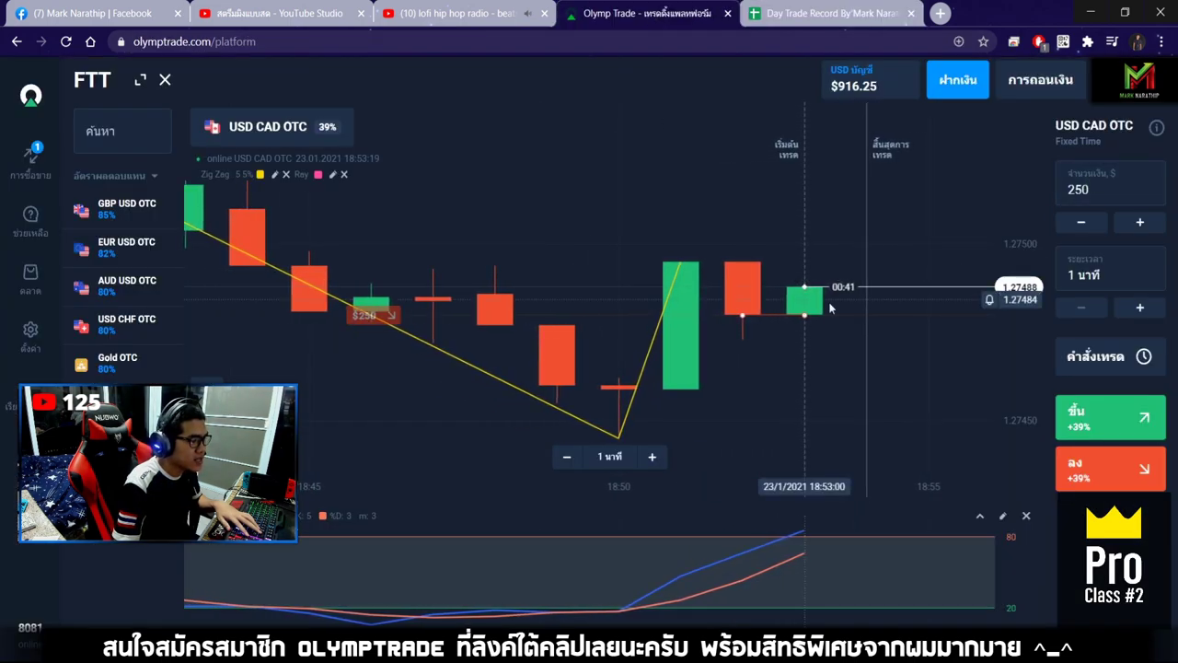
left_click_drag(695, 325, 671, 326)
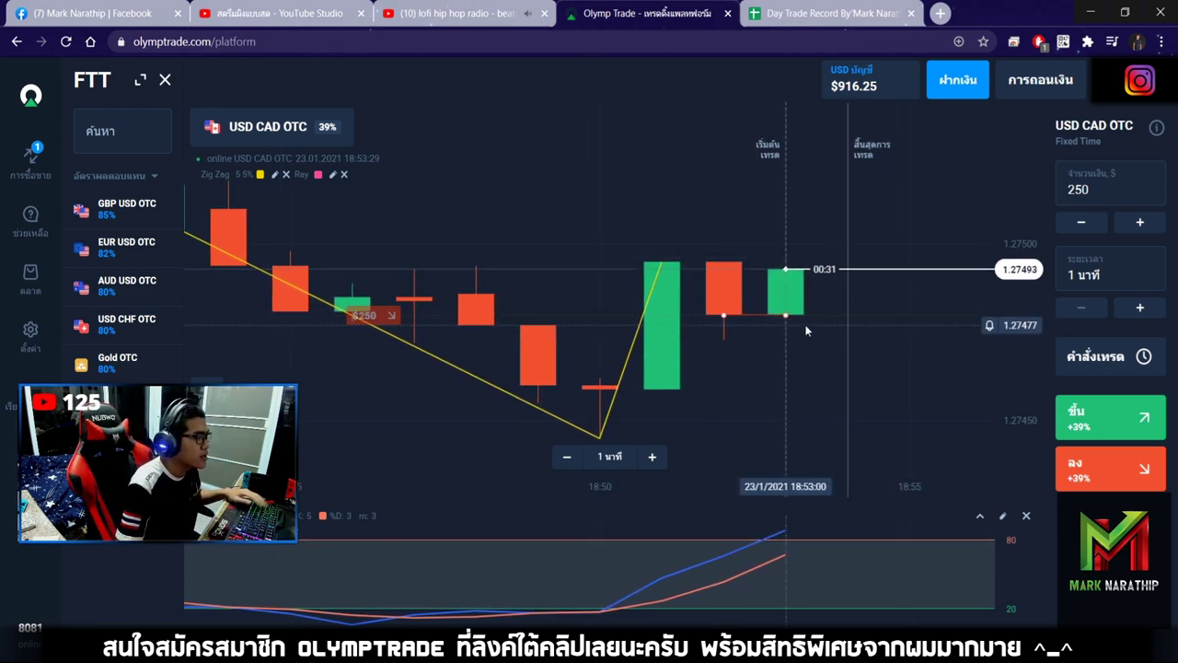
scroll(806, 328, "up", 3)
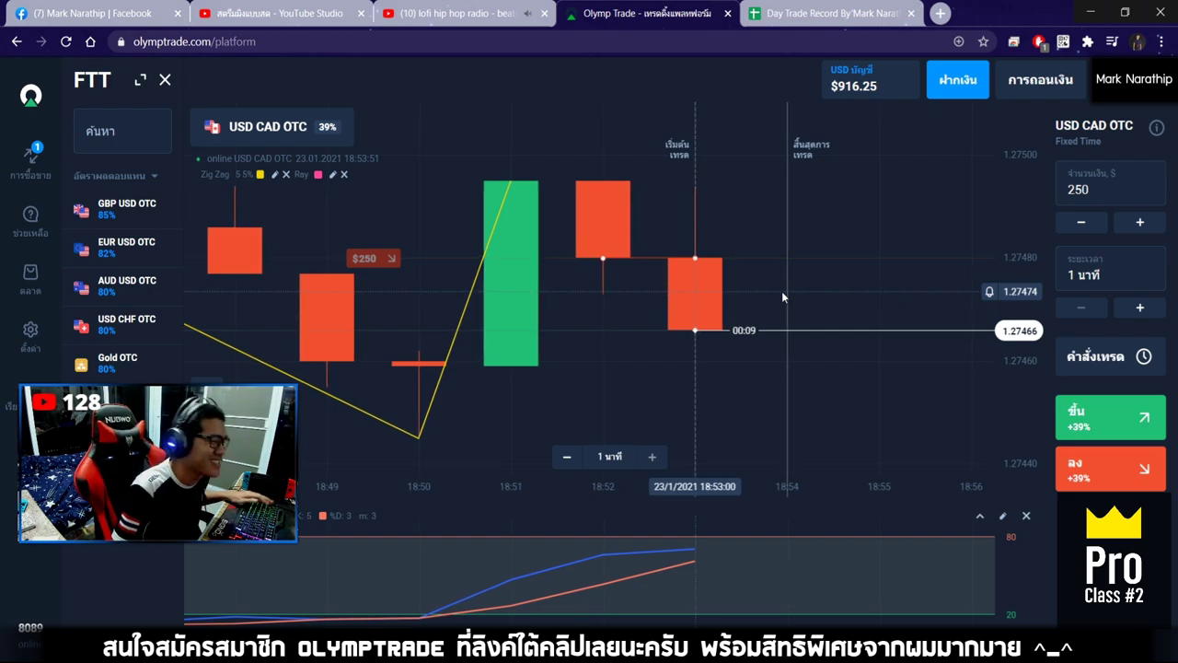
scroll(782, 291, "down", 2)
scroll(781, 303, "up", 2)
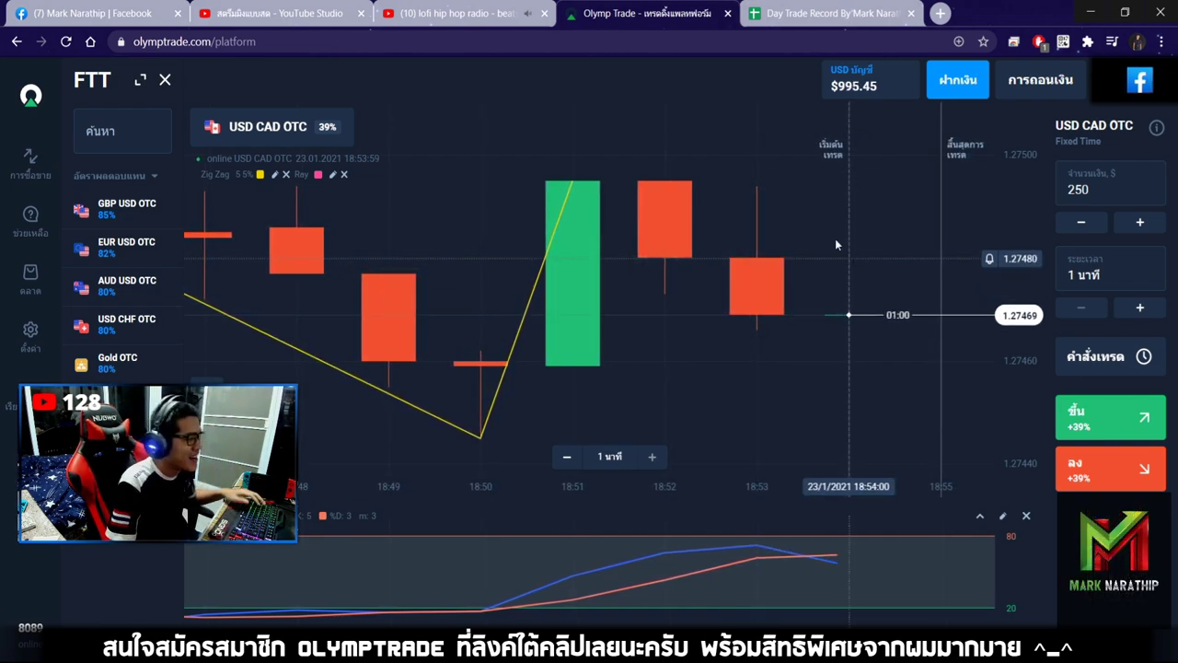
In the Day Trade Record spreadsheet, record trade 6 as ชนะ with a profit rate of 80.
left_click(789, 14)
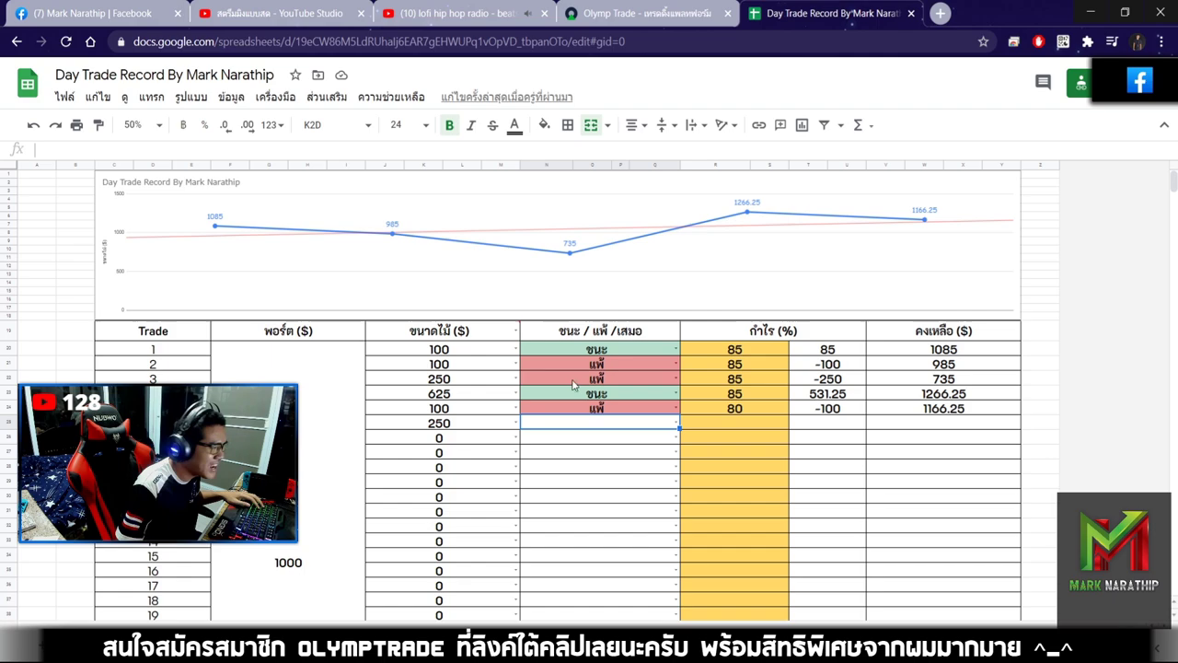
left_click(560, 428)
left_click(552, 448)
left_click(740, 426)
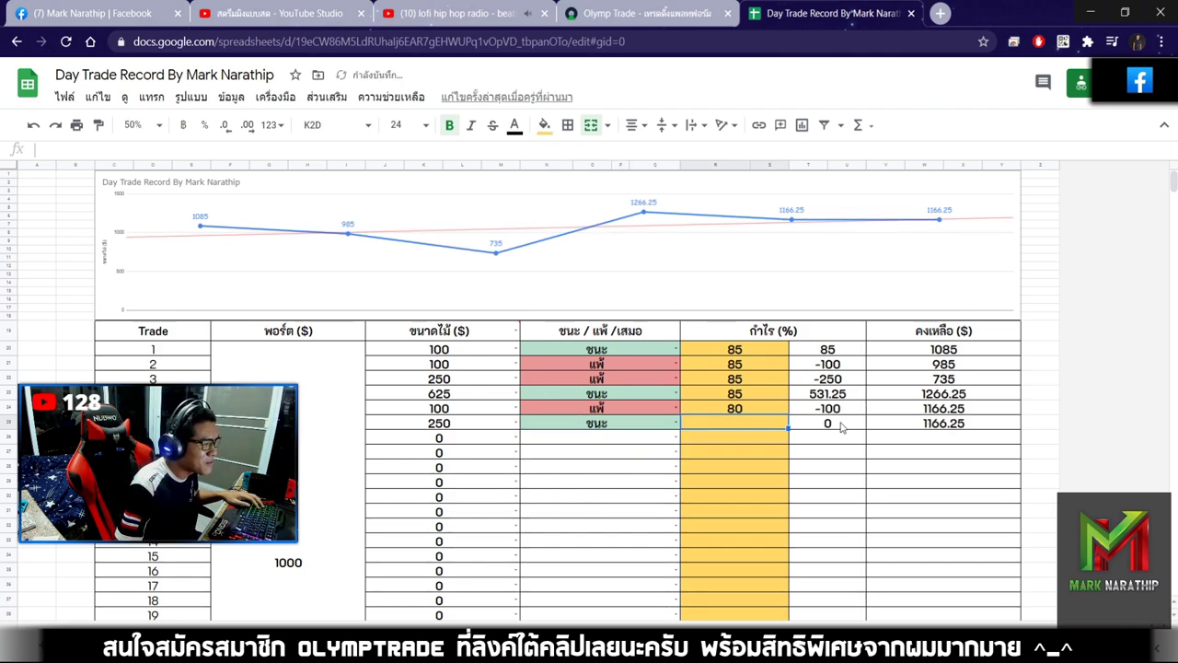
left_click(673, 14)
left_click(829, 13)
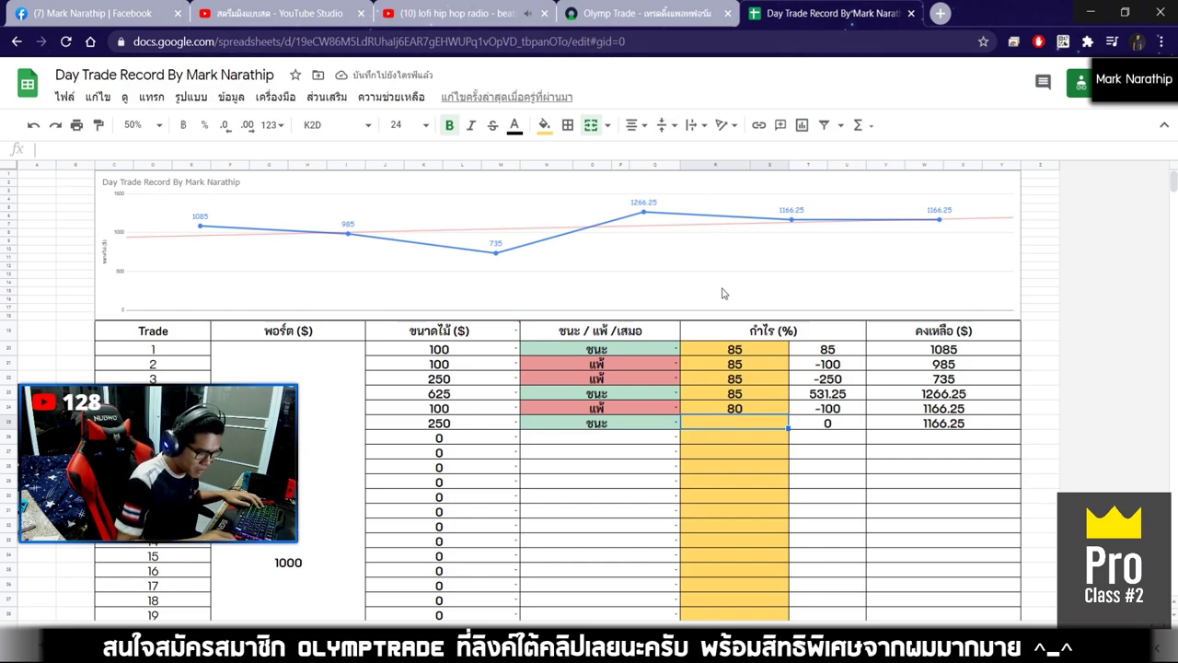
key("Return")
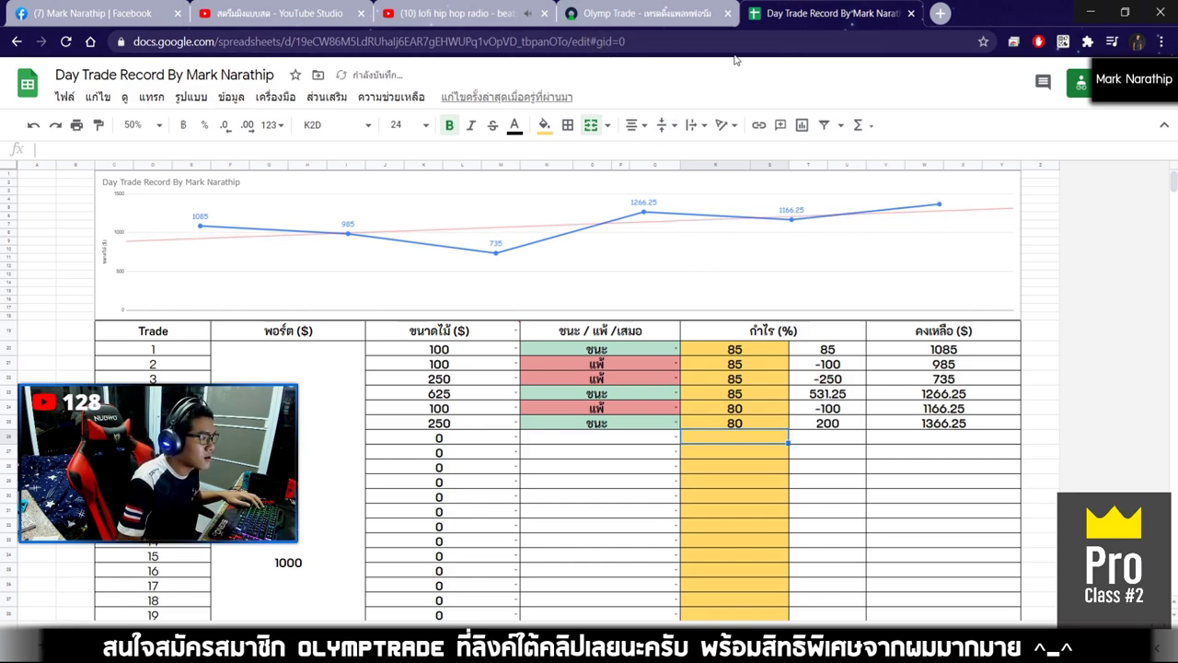
Compare the Olymp Trade account balance with the spreadsheet's remaining balance, and check the total profit in the ทั้งหมด summary row.
left_click(722, 13)
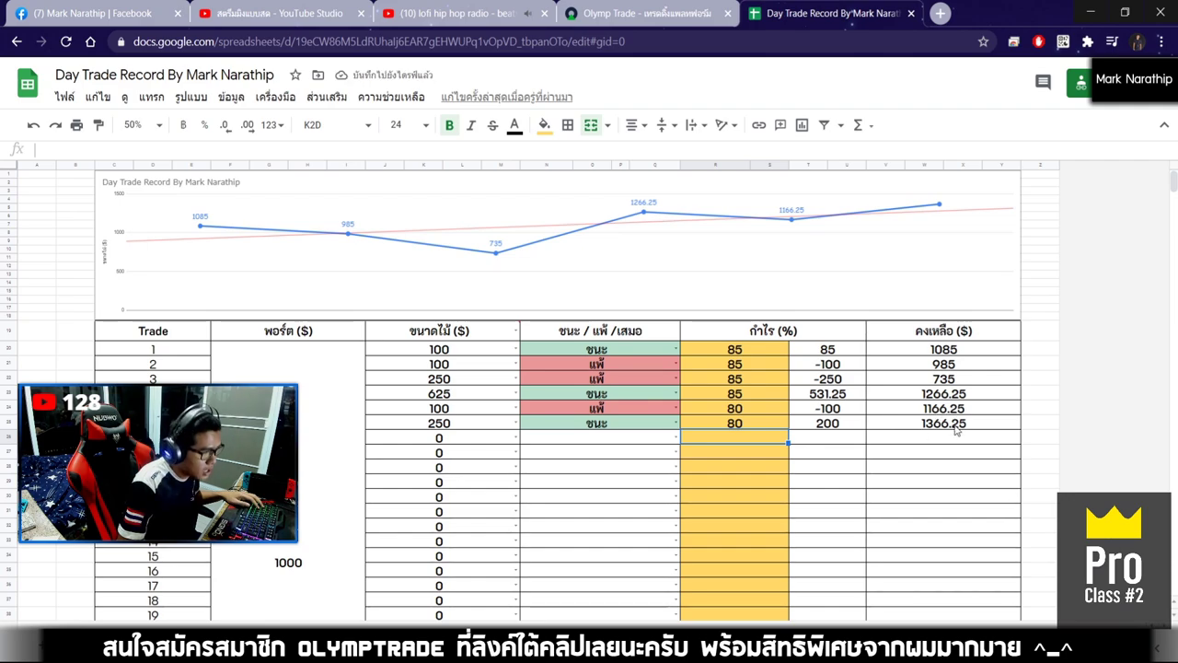
left_click(649, 13)
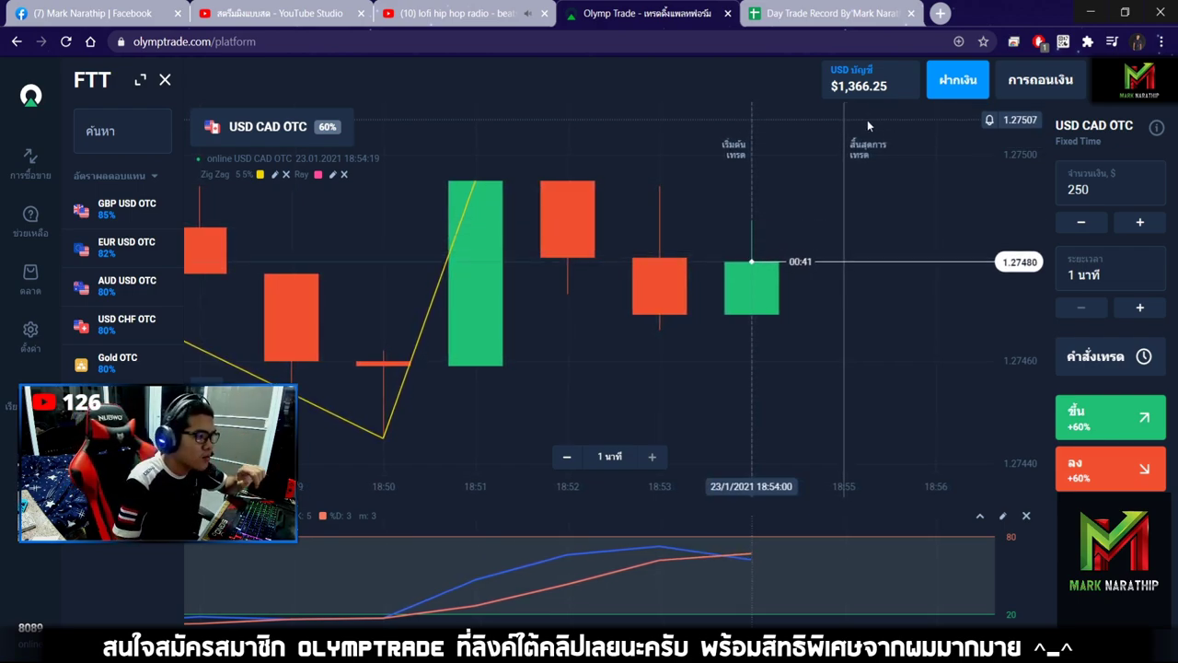
left_click(772, 14)
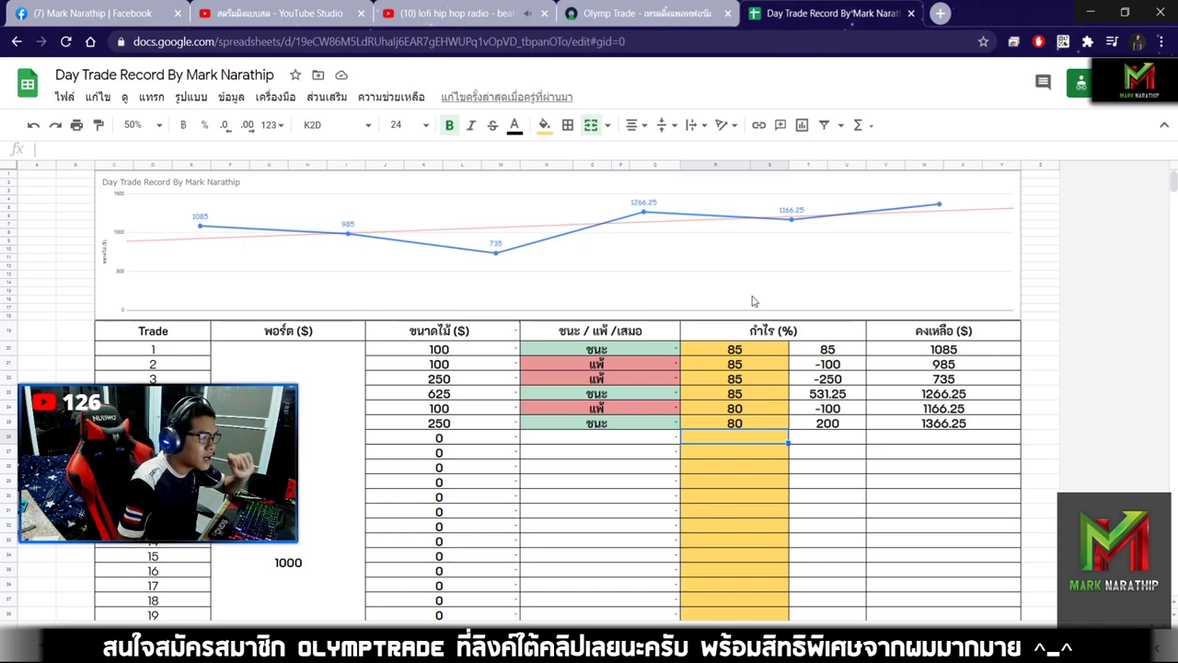
scroll(753, 301, "down", 5)
left_click(764, 296)
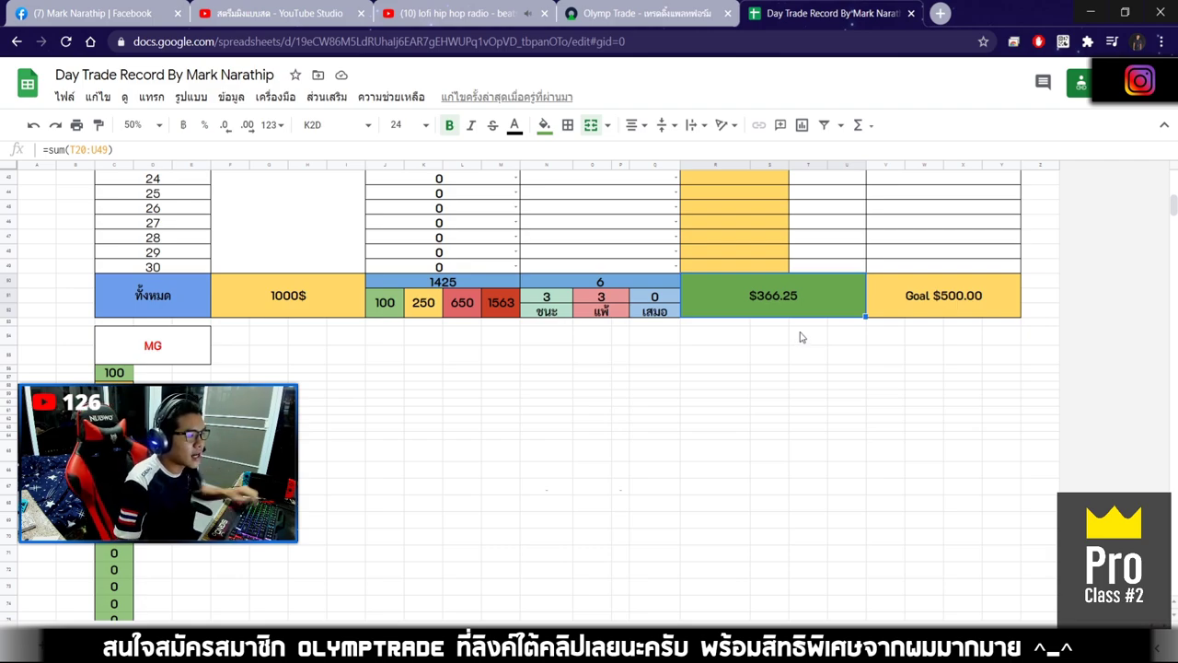
Record 100 as the stake size of trade 7 in the Day Trade Record table.
scroll(800, 336, "up", 8)
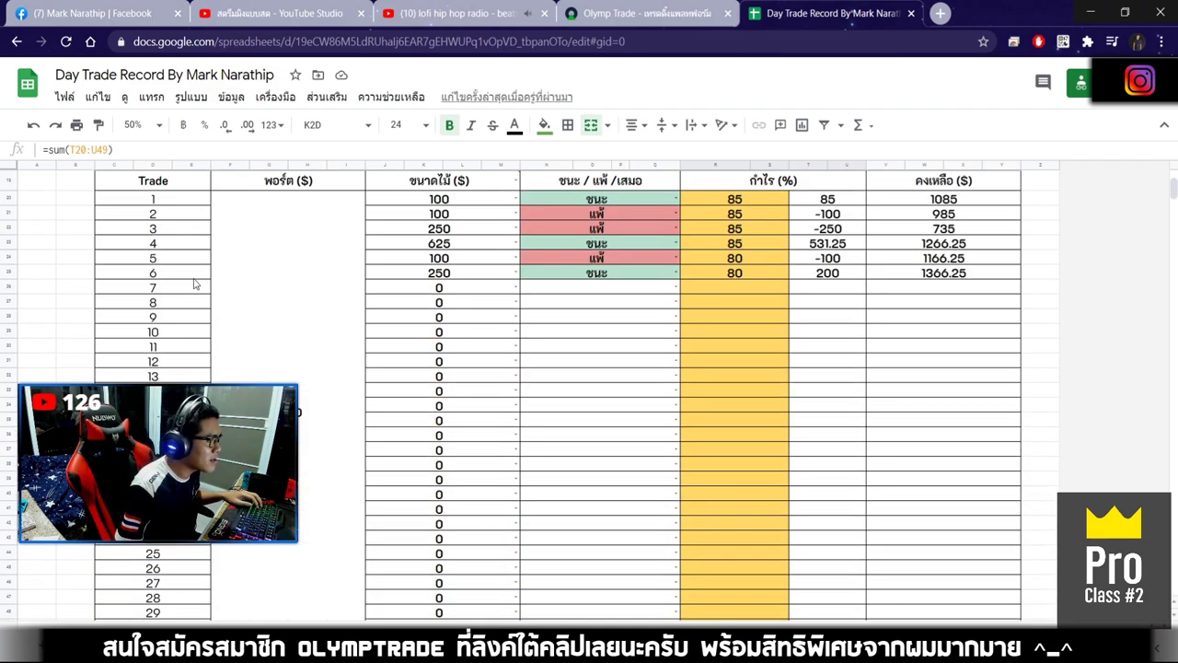
left_click(457, 292)
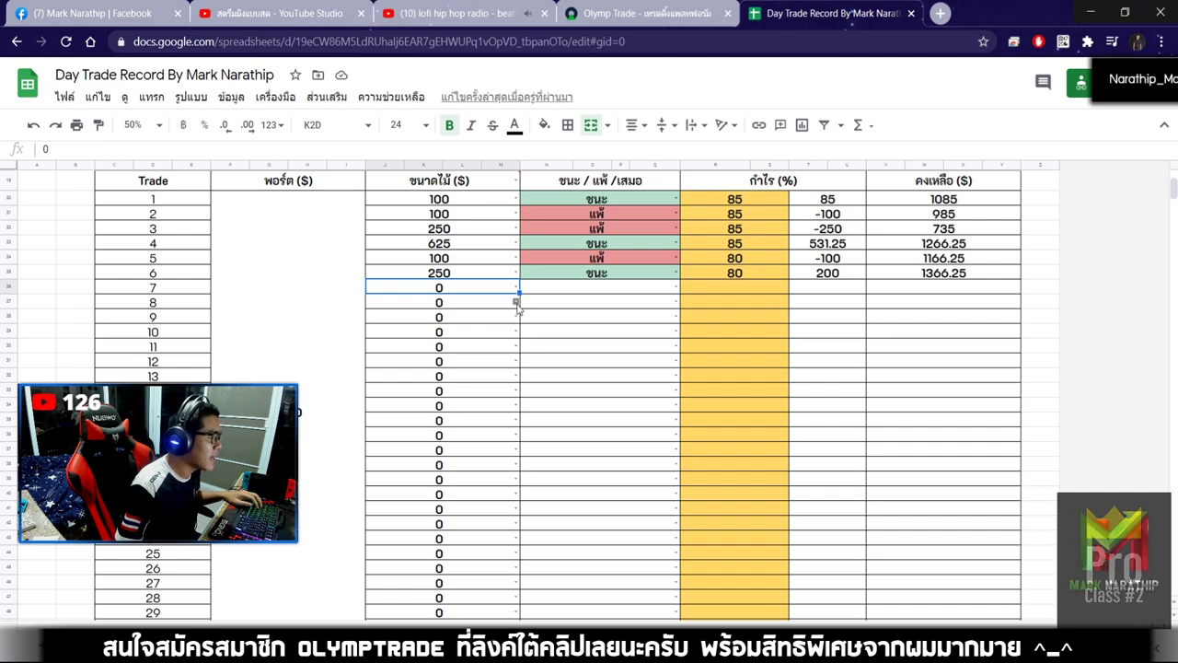
type("100")
key("Return")
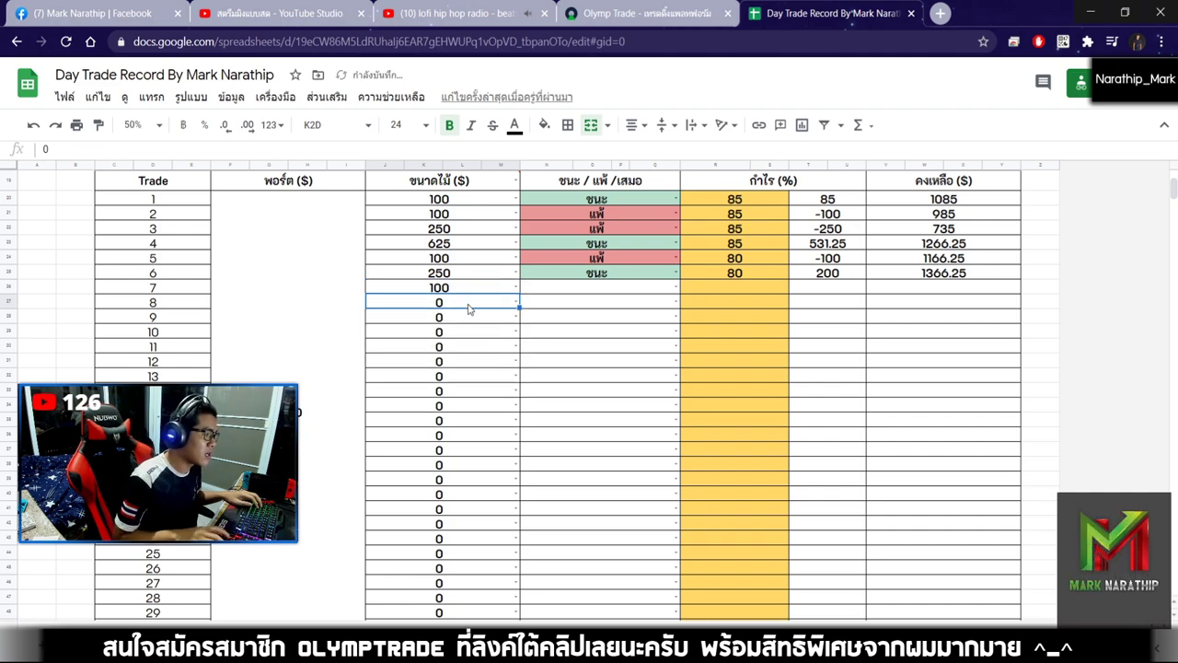
left_click(572, 293)
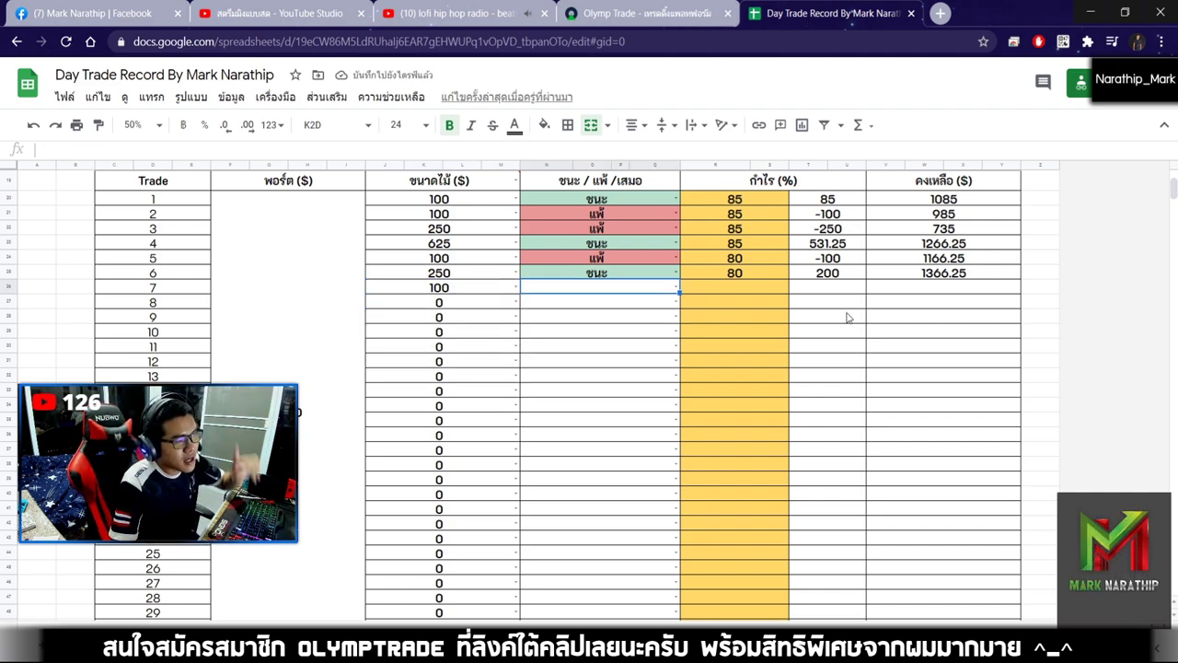
Review the total profit against the $500 goal in the summary row and the logged trades above it.
scroll(848, 318, "down", 5)
scroll(848, 318, "up", 4)
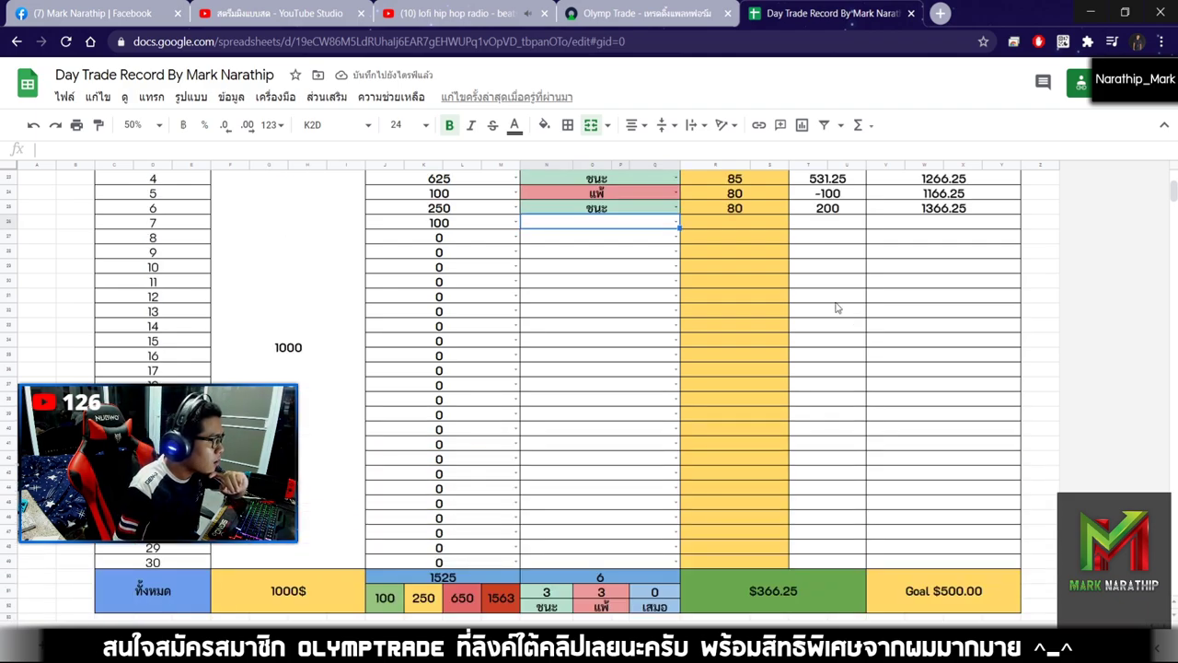
scroll(732, 238, "down", 4)
left_click(817, 414)
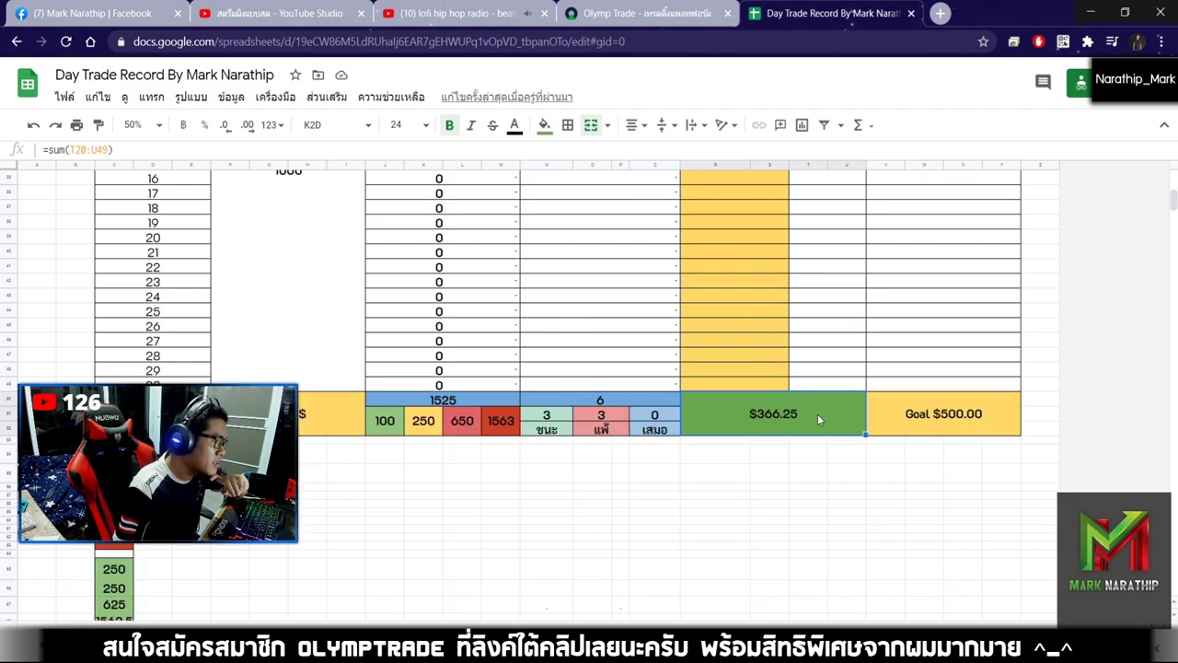
scroll(817, 412, "up", 6)
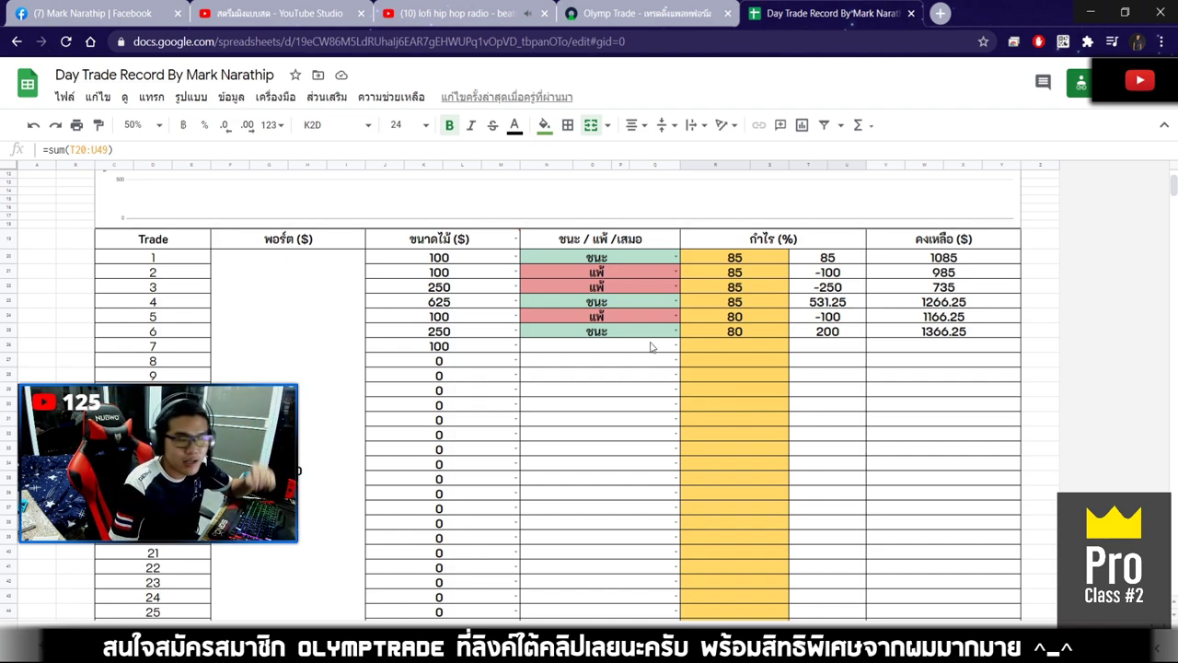
scroll(655, 332, "down", 5)
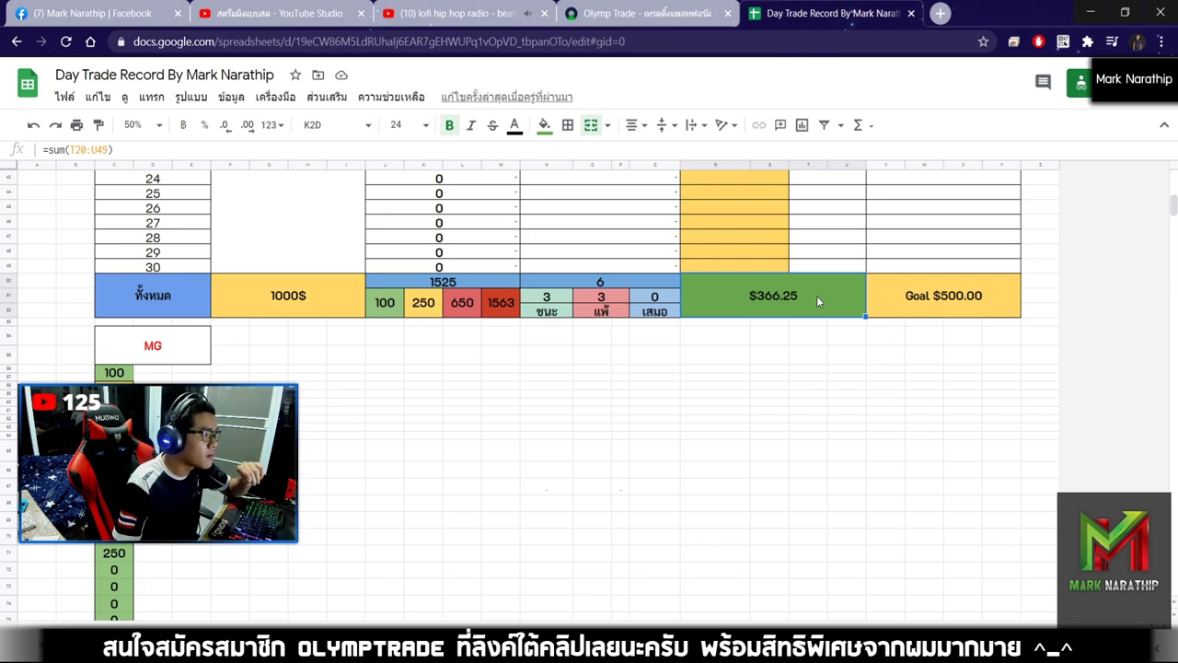
scroll(817, 296, "up", 6)
left_click(647, 425)
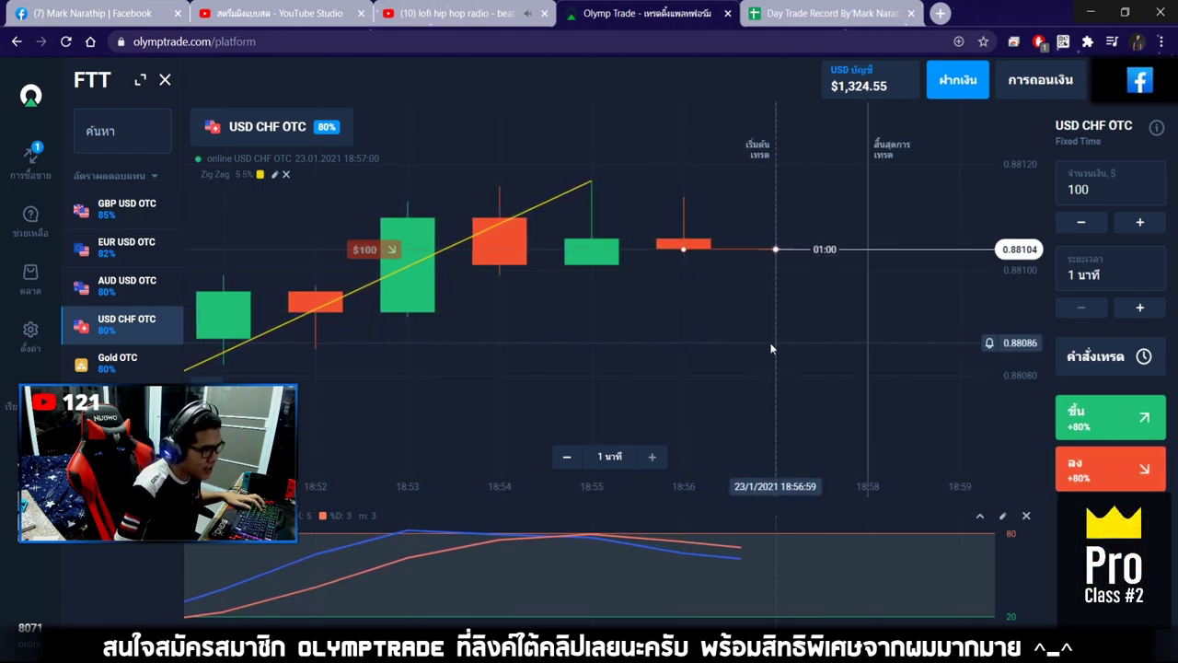
In Olymp Trade, examine the longer USD CHF OTC trend around the running $100 downward trade, and check the trade 7 row in the spreadsheet.
scroll(770, 339, "down", 2)
scroll(770, 336, "down", 3)
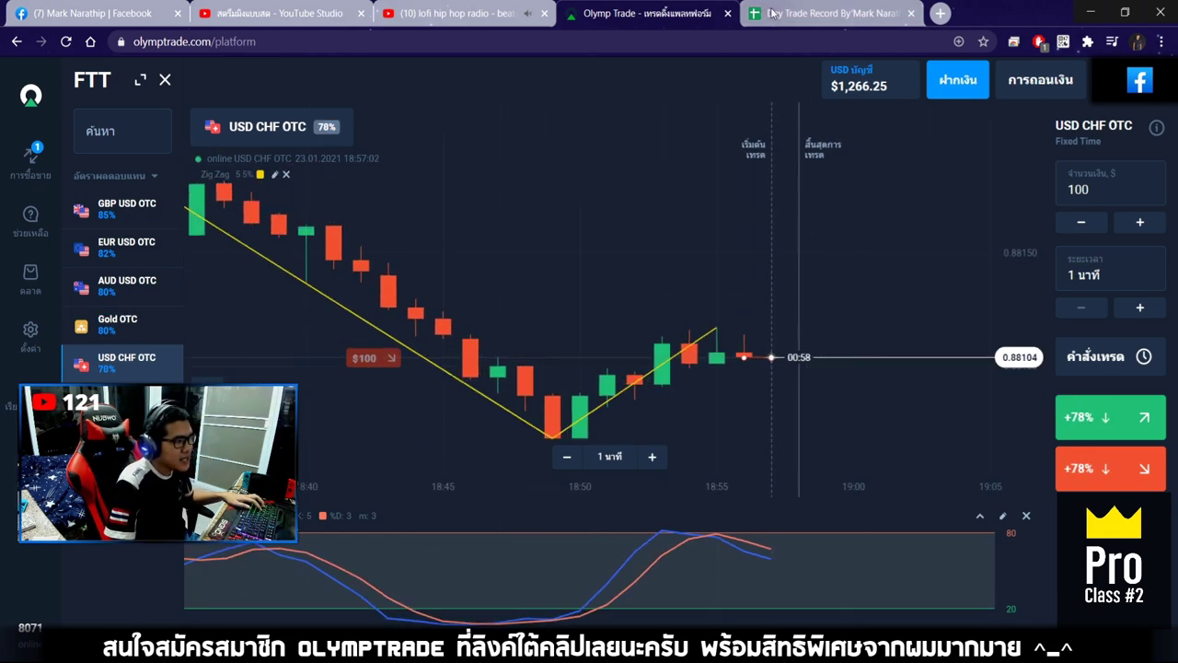
key("ctrl+Tab")
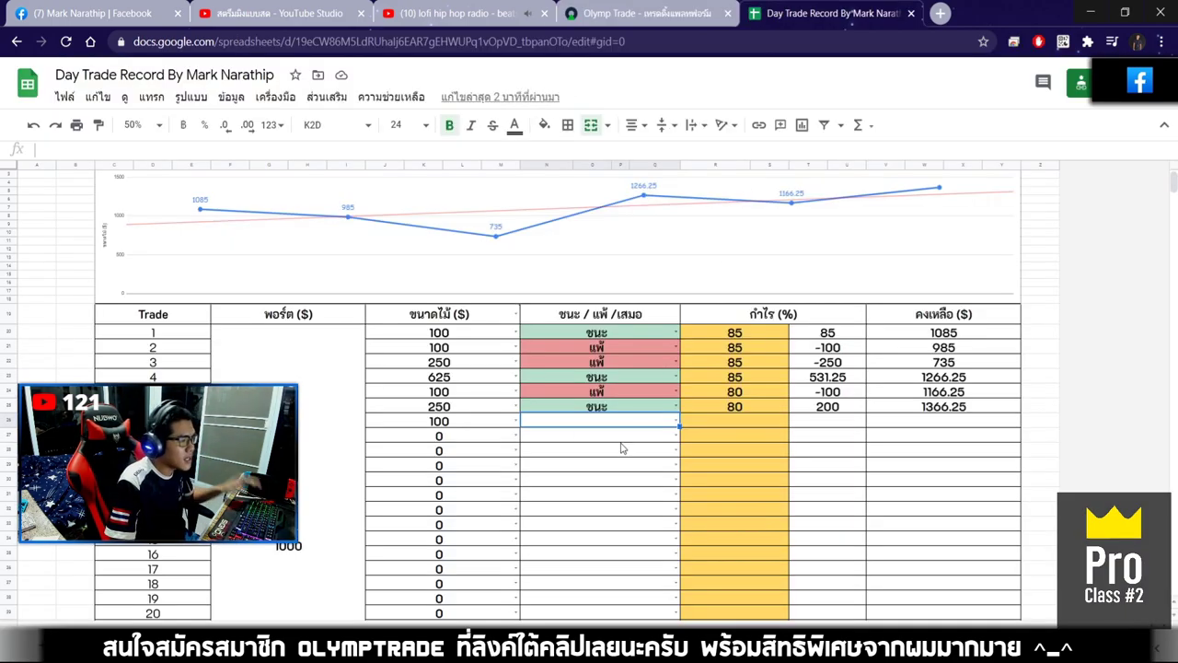
left_click(630, 11)
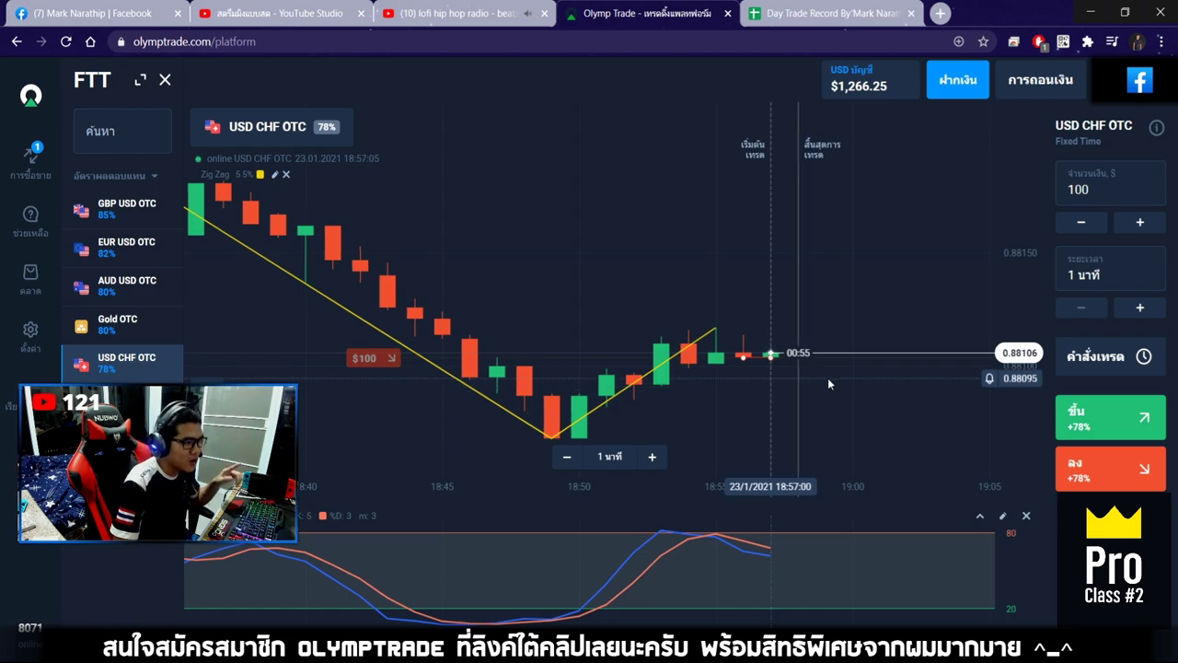
Examine the USD CHF OTC price trend and the current candle around the running $100 downward trade until it expires.
scroll(828, 382, "down", 2)
scroll(831, 380, "down", 3)
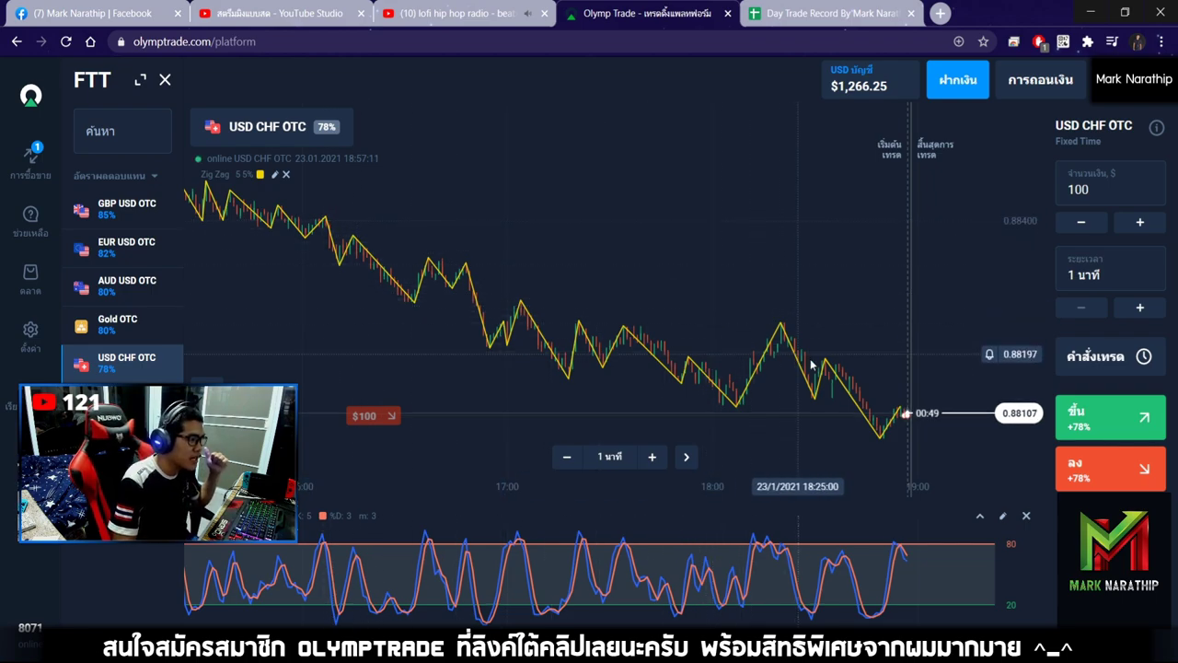
left_click_drag(828, 355, 736, 347)
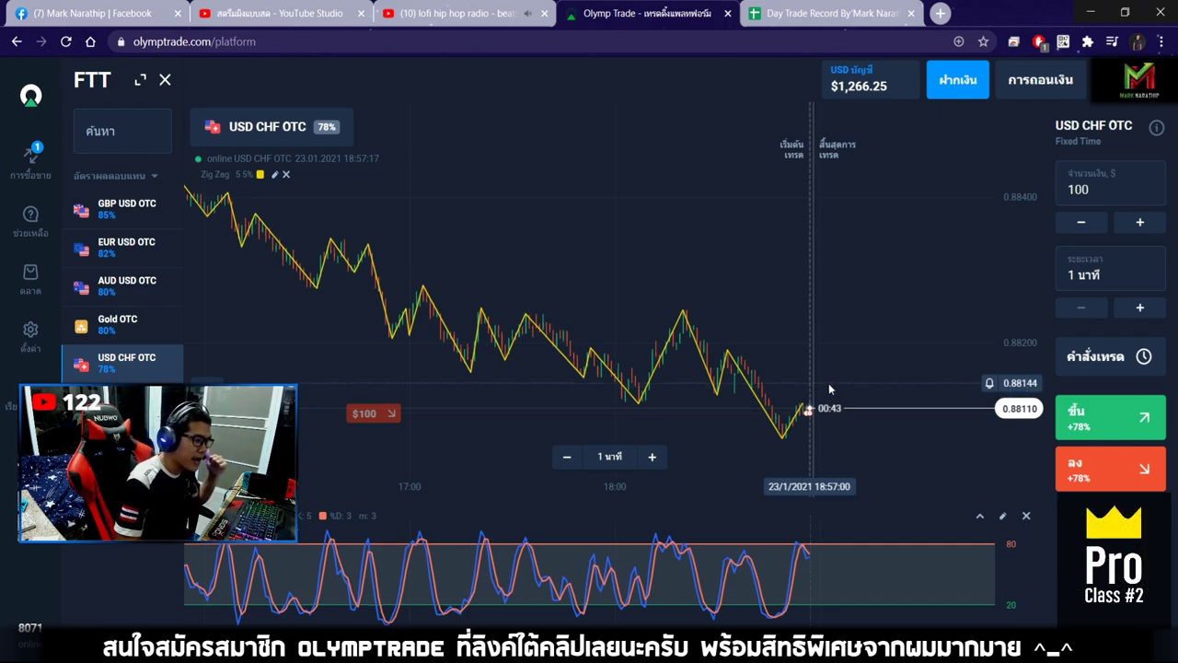
scroll(787, 383, "up", 5)
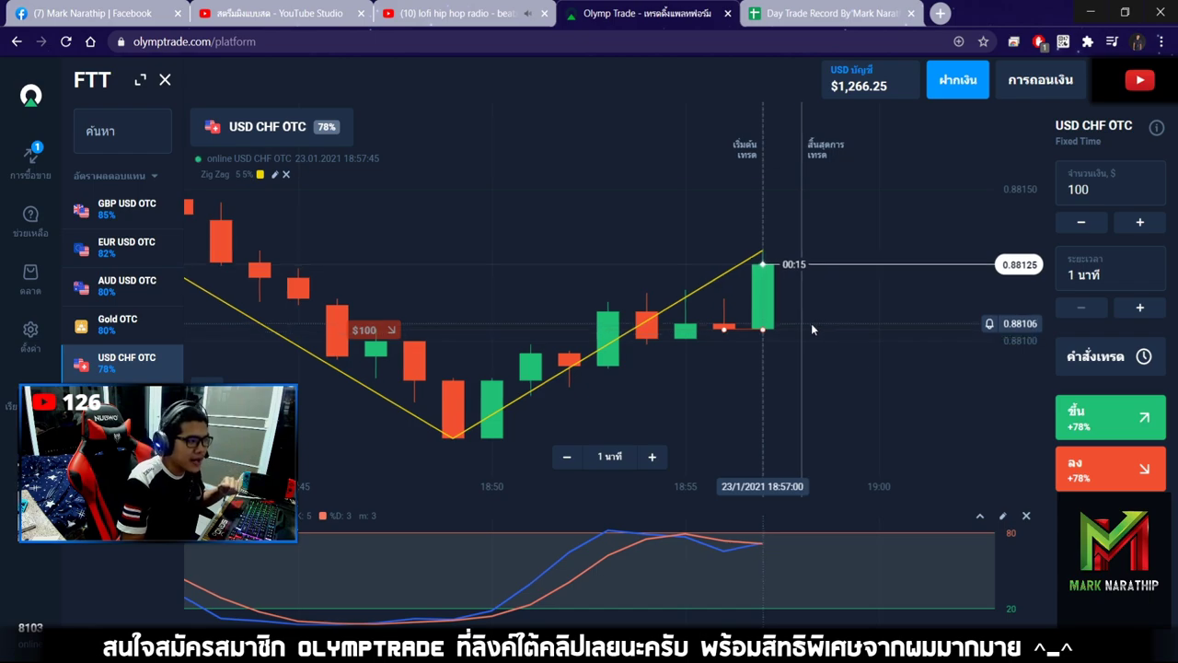
scroll(811, 323, "up", 4)
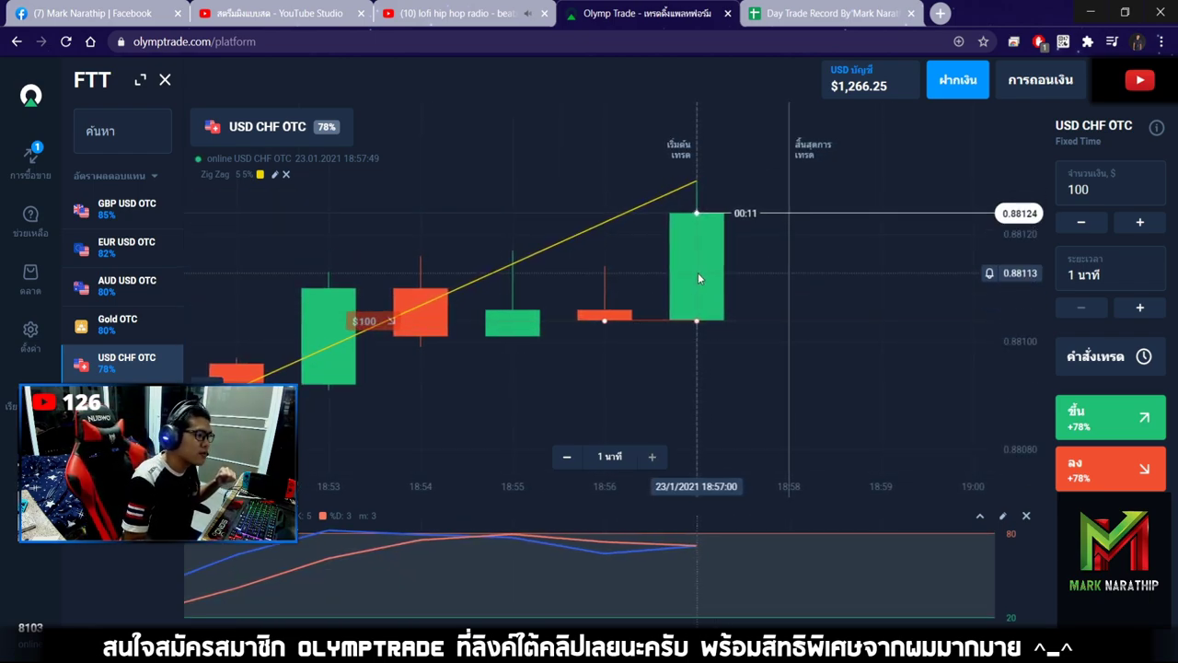
scroll(699, 270, "down", 2)
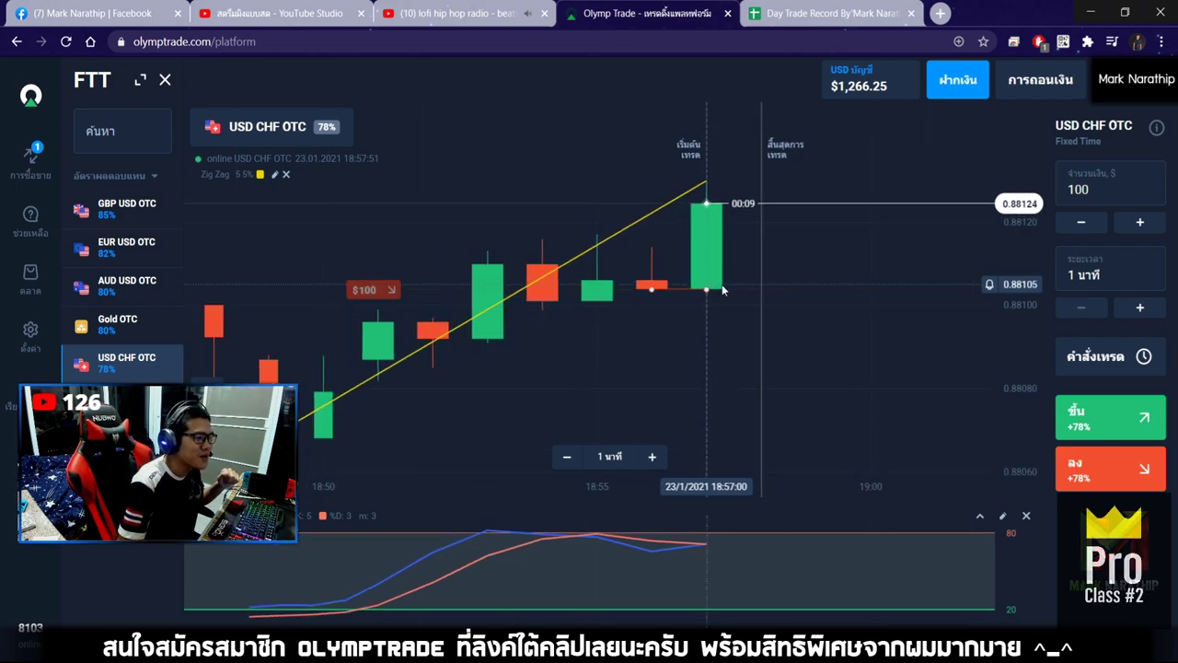
scroll(723, 290, "down", 3)
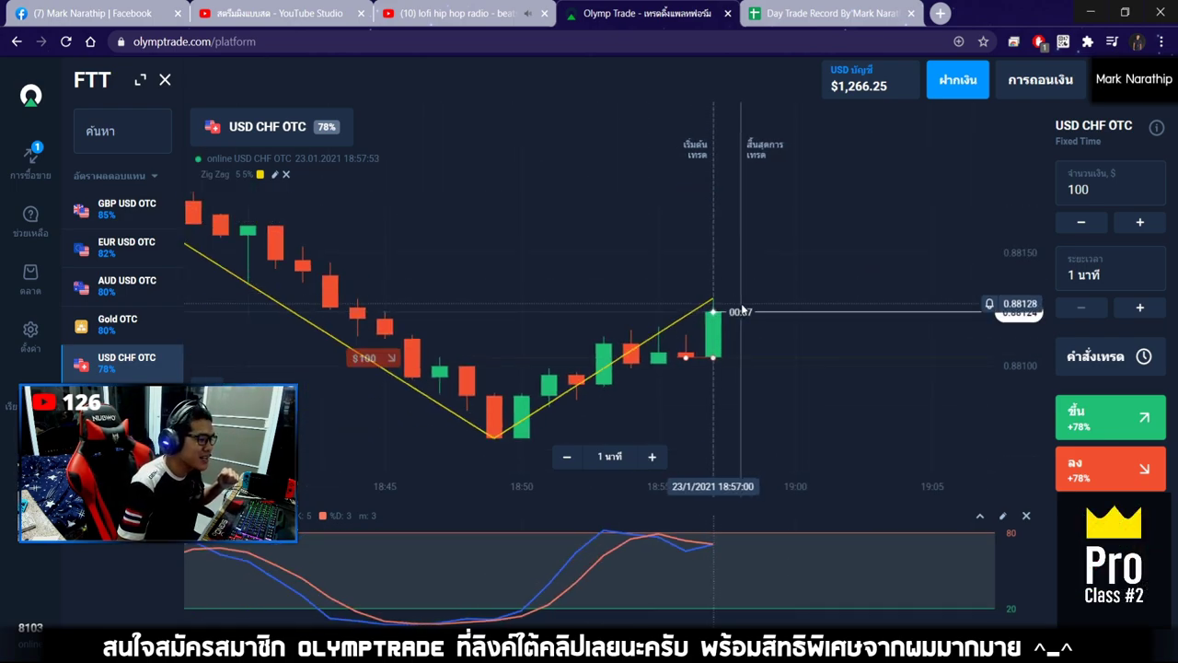
scroll(742, 305, "up", 3)
scroll(742, 305, "up", 2)
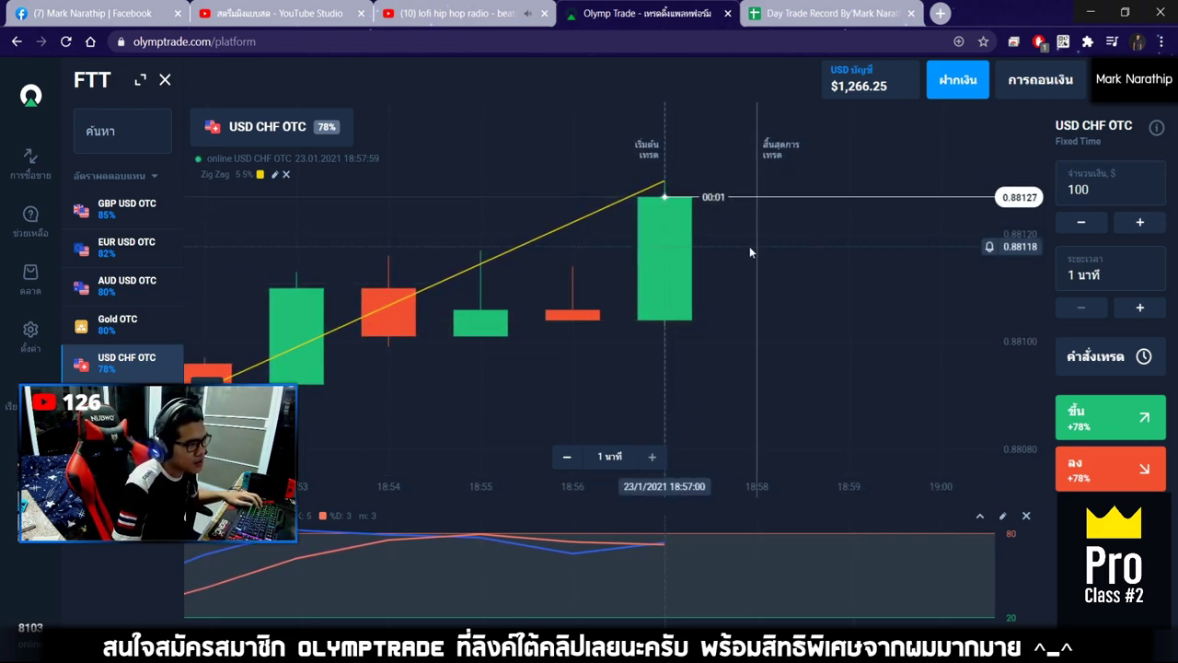
In the Day Trade Record spreadsheet, log trade 7 as แพ้ (loss) with 80 as its profit percentage.
key("ctrl+Tab")
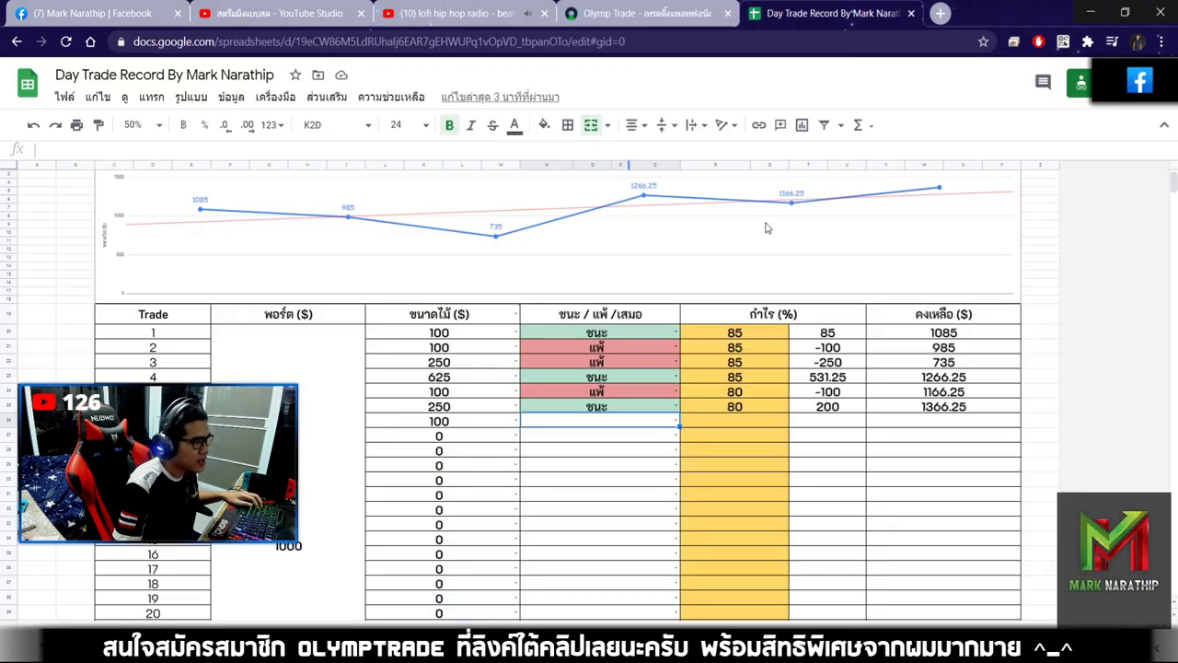
double_click(623, 426)
left_click(602, 466)
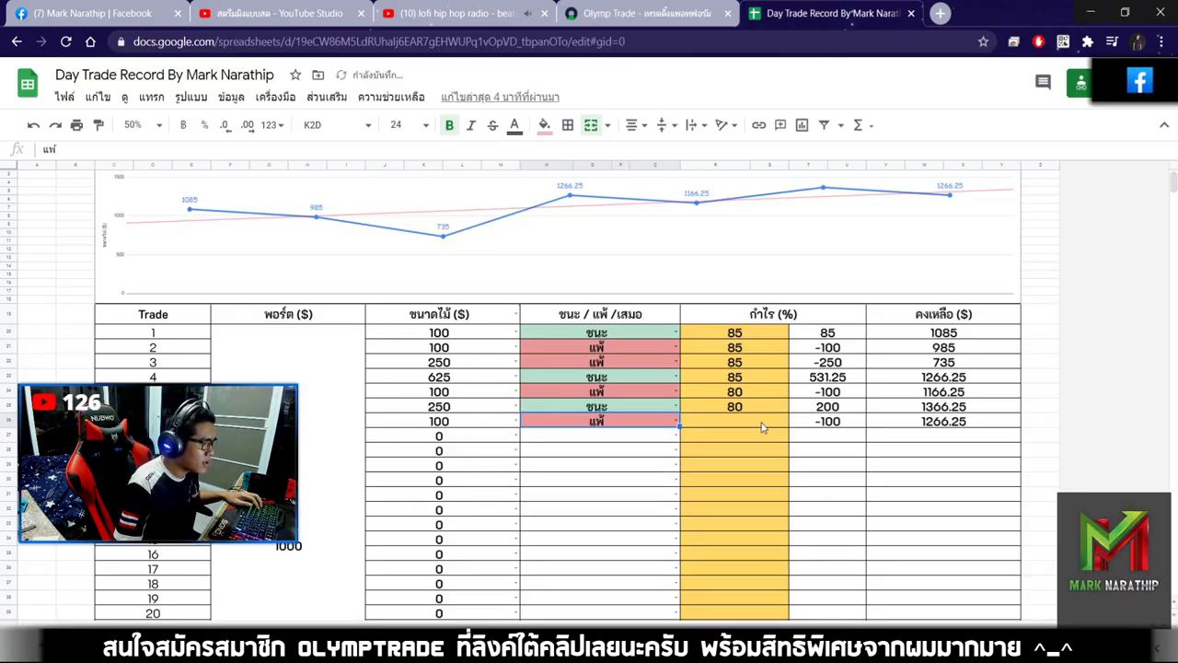
left_click(759, 424)
type("80")
key("Return")
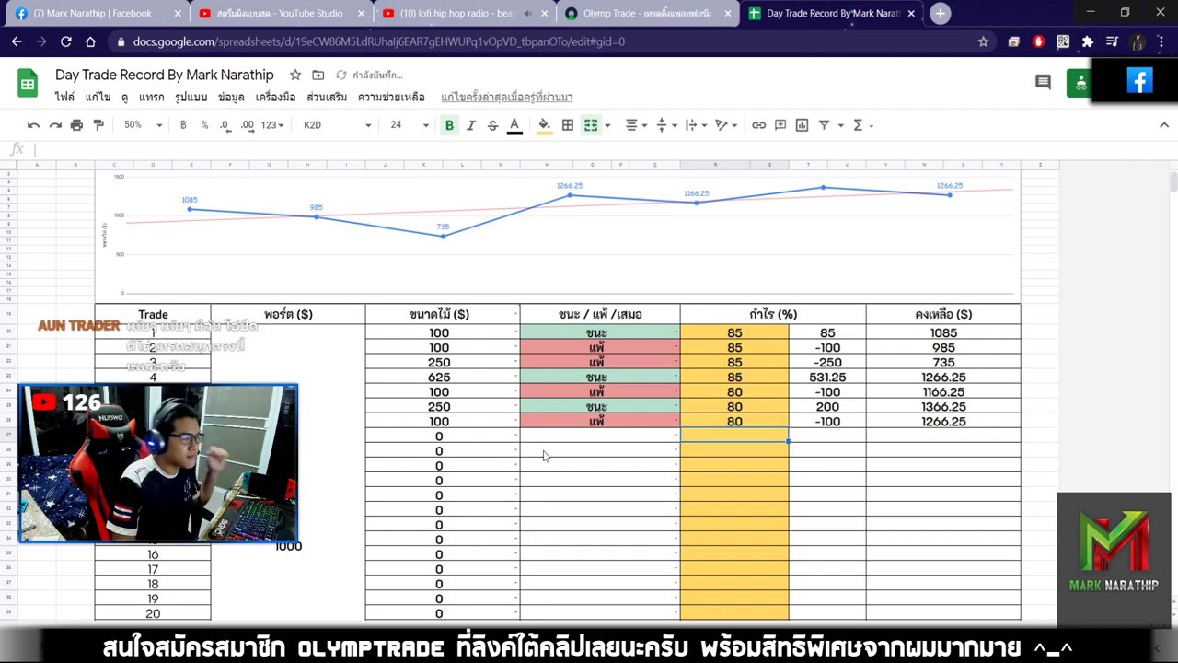
Record 250 as the stake size of trade 8 and select its result cell.
left_click(459, 439)
type("250")
key("Return")
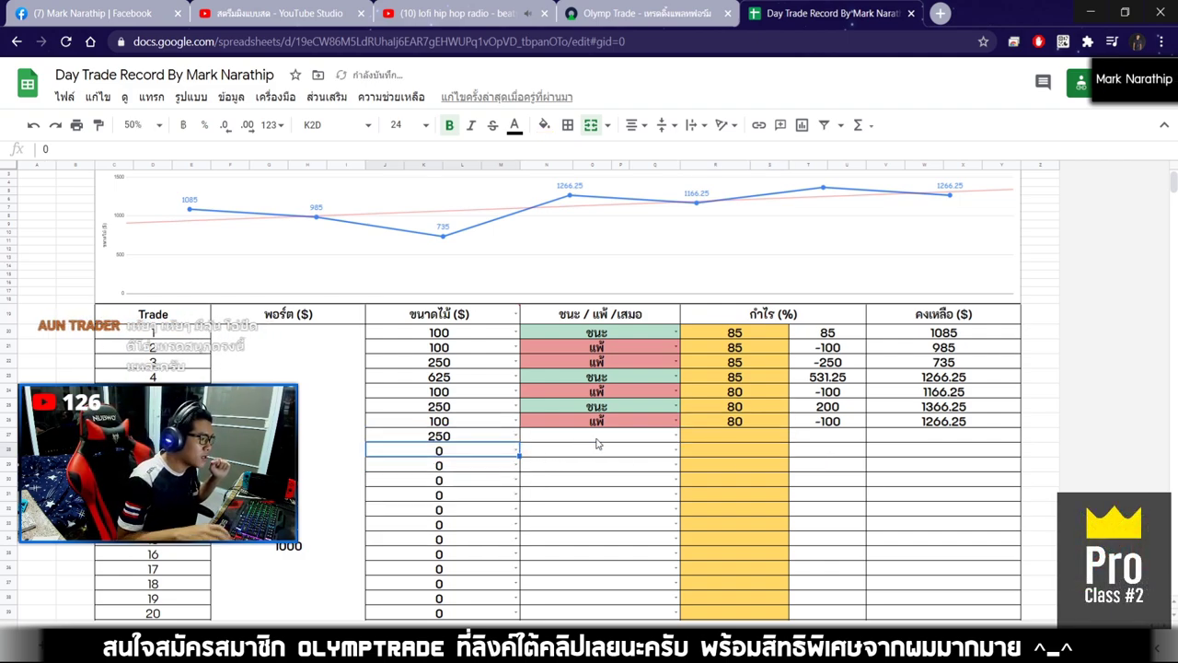
left_click(605, 441)
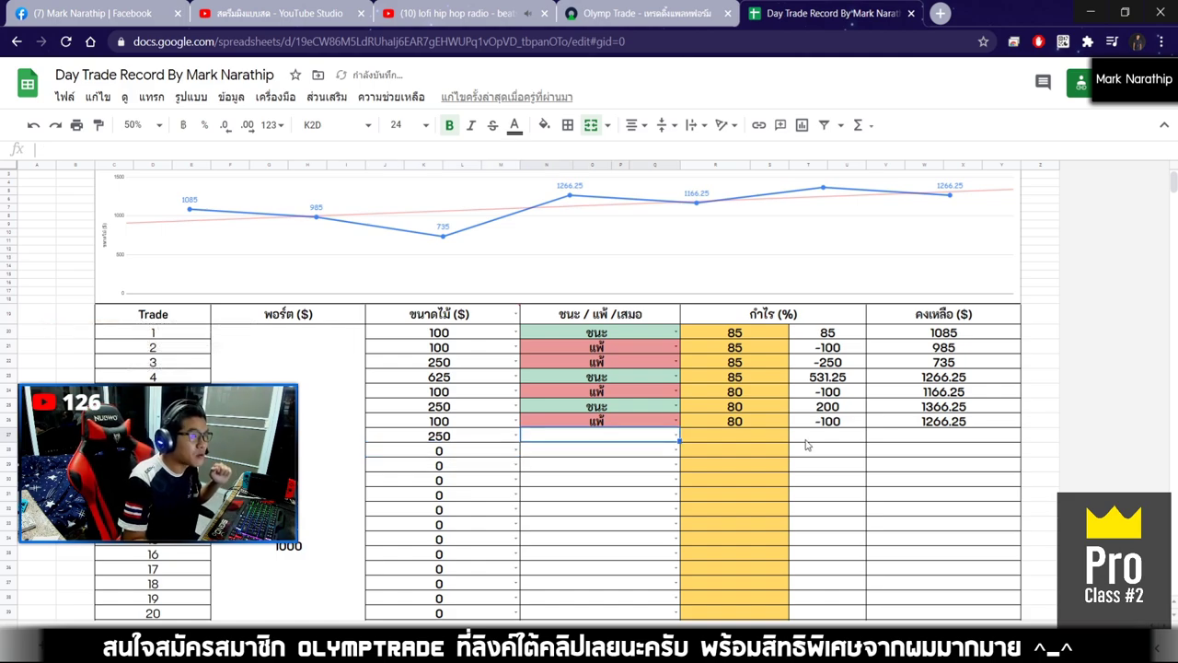
scroll(806, 445, "up", 1)
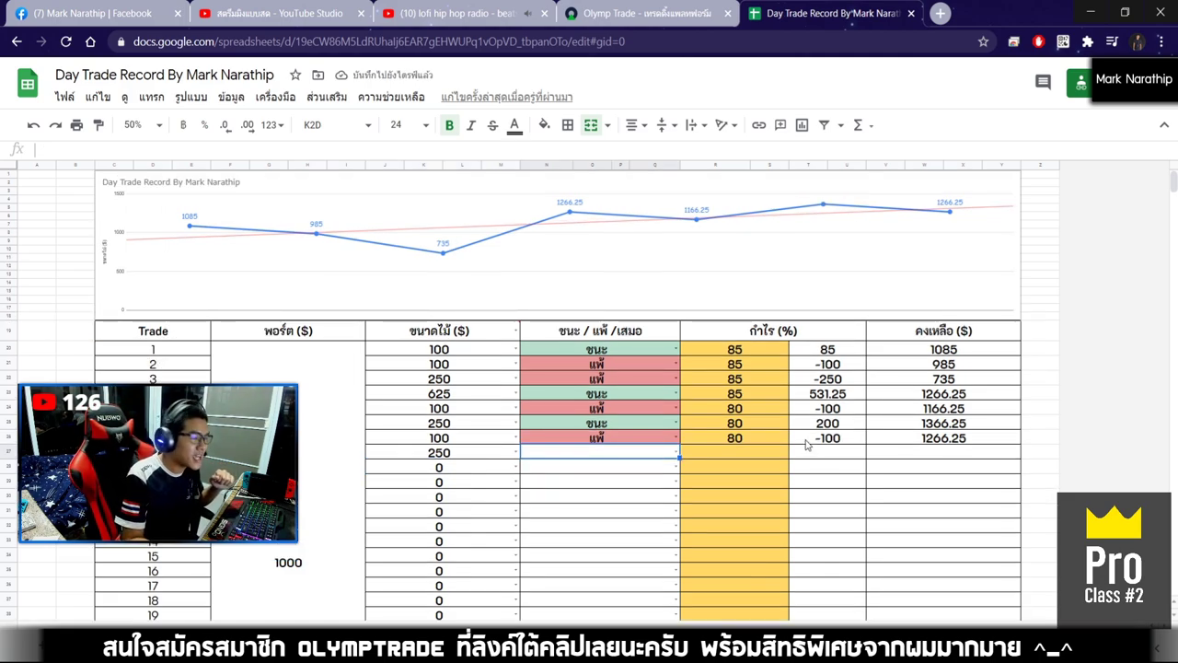
In Olymp Trade, place a one-minute $250 upward trade on GBP USD OTC.
left_click(644, 13)
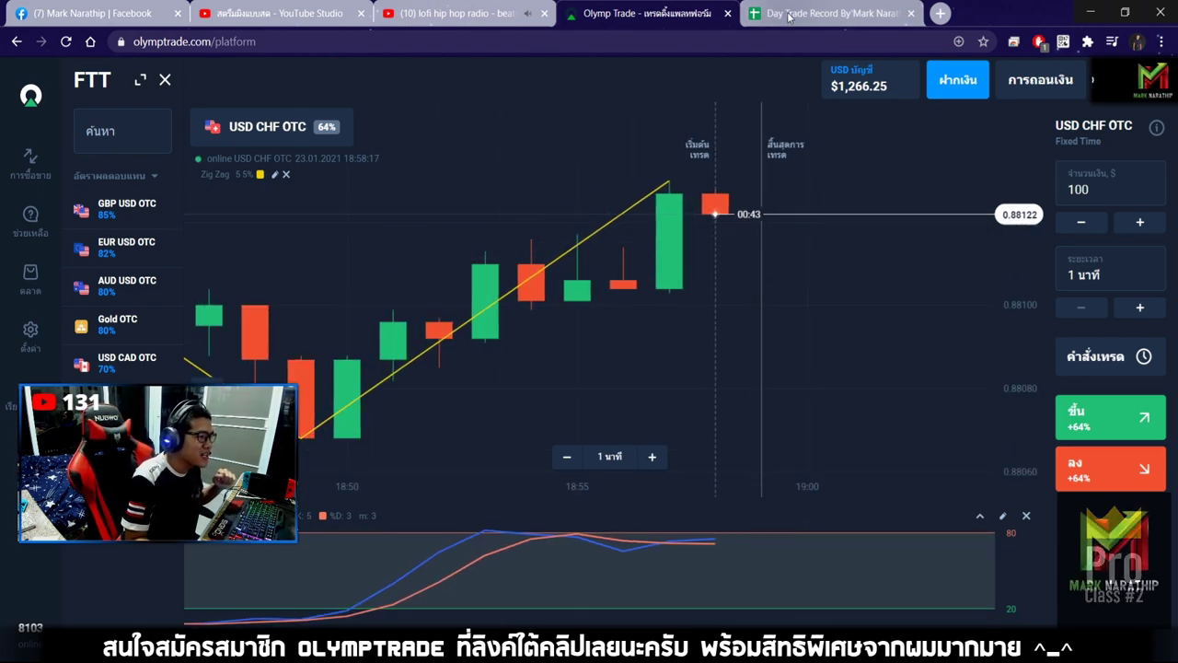
left_click(815, 13)
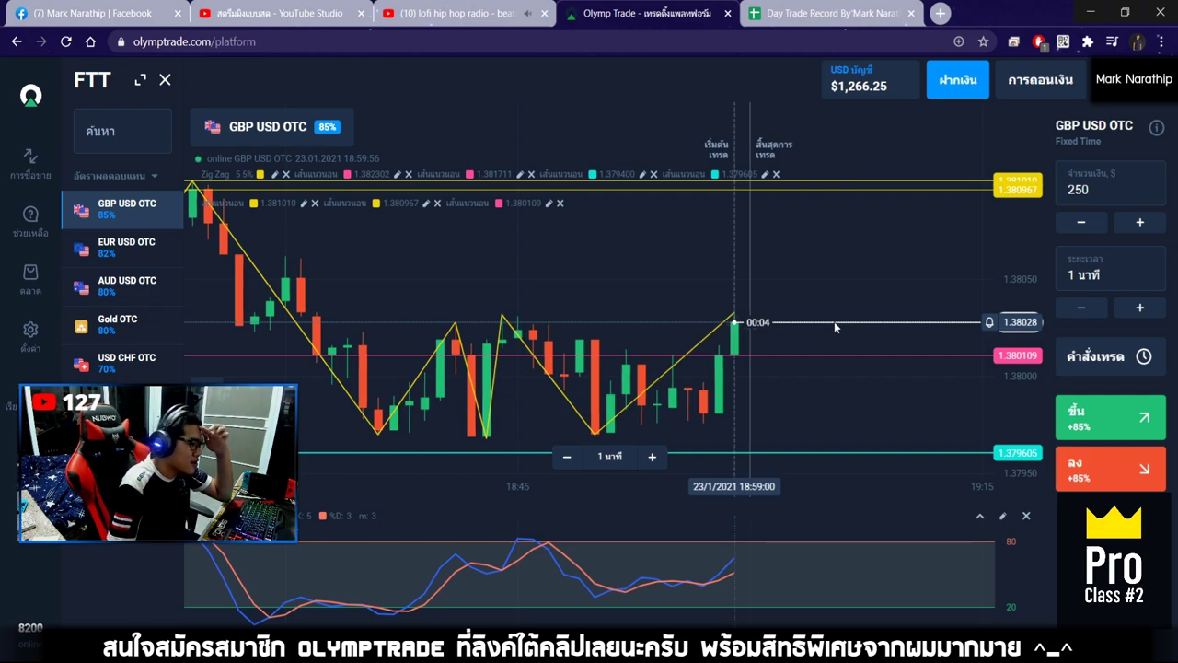
left_click(1124, 418)
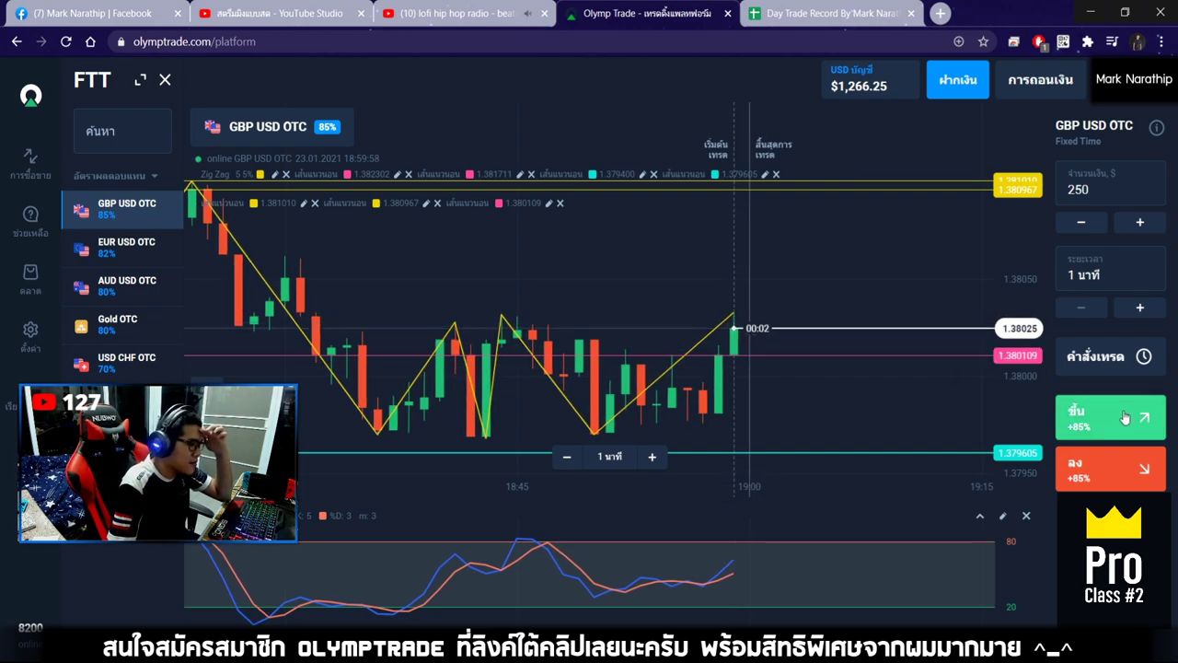
scroll(778, 269, "up", 3)
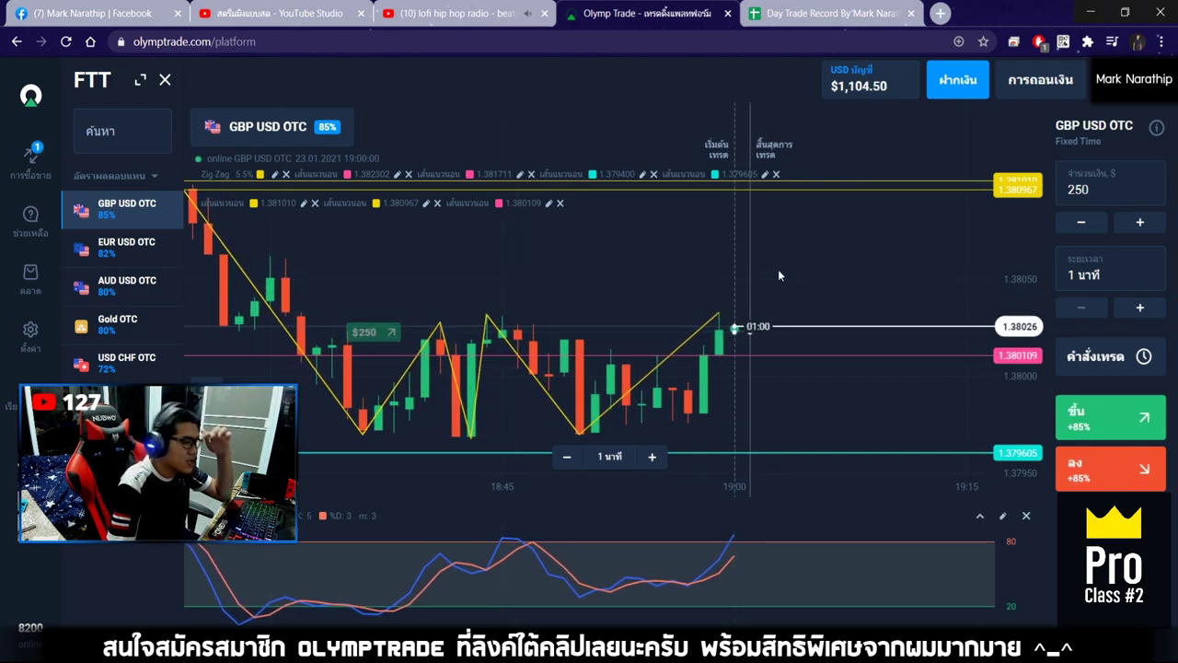
Check the trade 8 row in the spreadsheet, and examine the running $250 GBP USD OTC trade against the pink 1.380109 level.
left_click(787, 13)
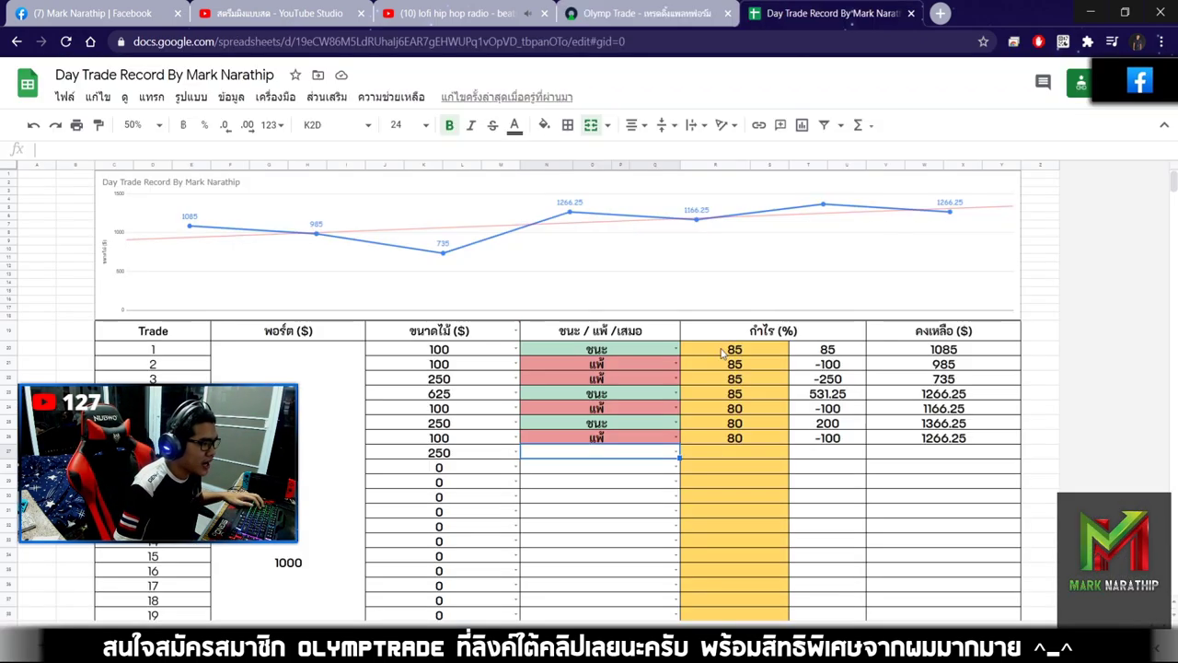
scroll(714, 372, "down", 3)
scroll(714, 373, "up", 3)
left_click(662, 13)
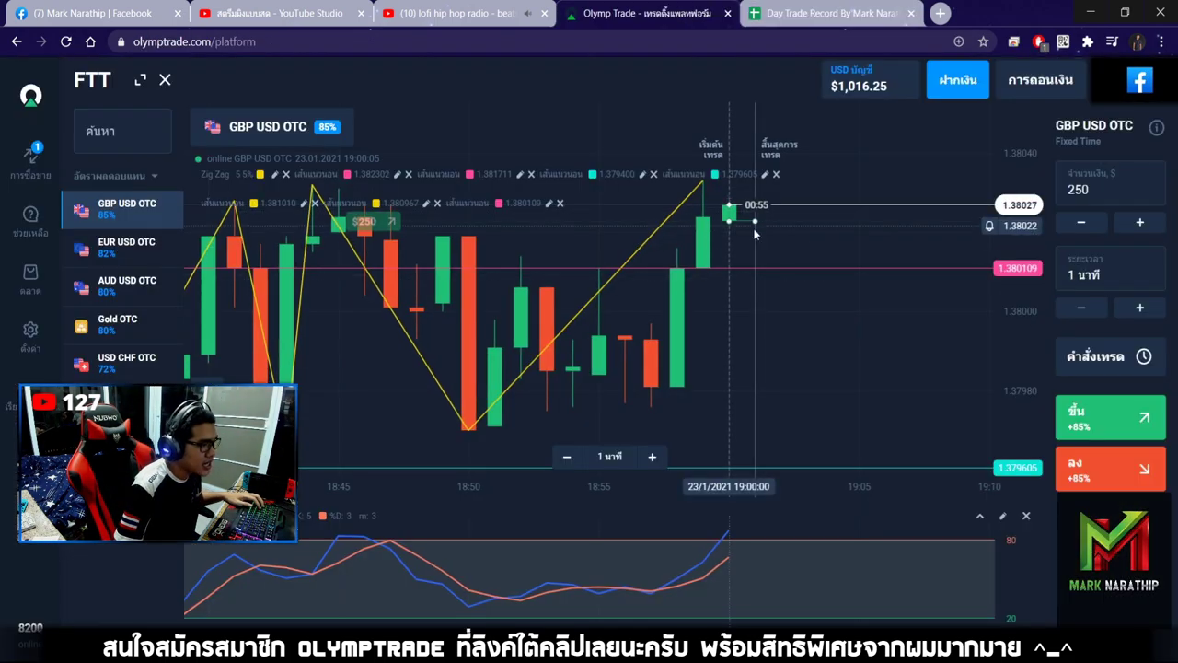
scroll(762, 284, "down", 3)
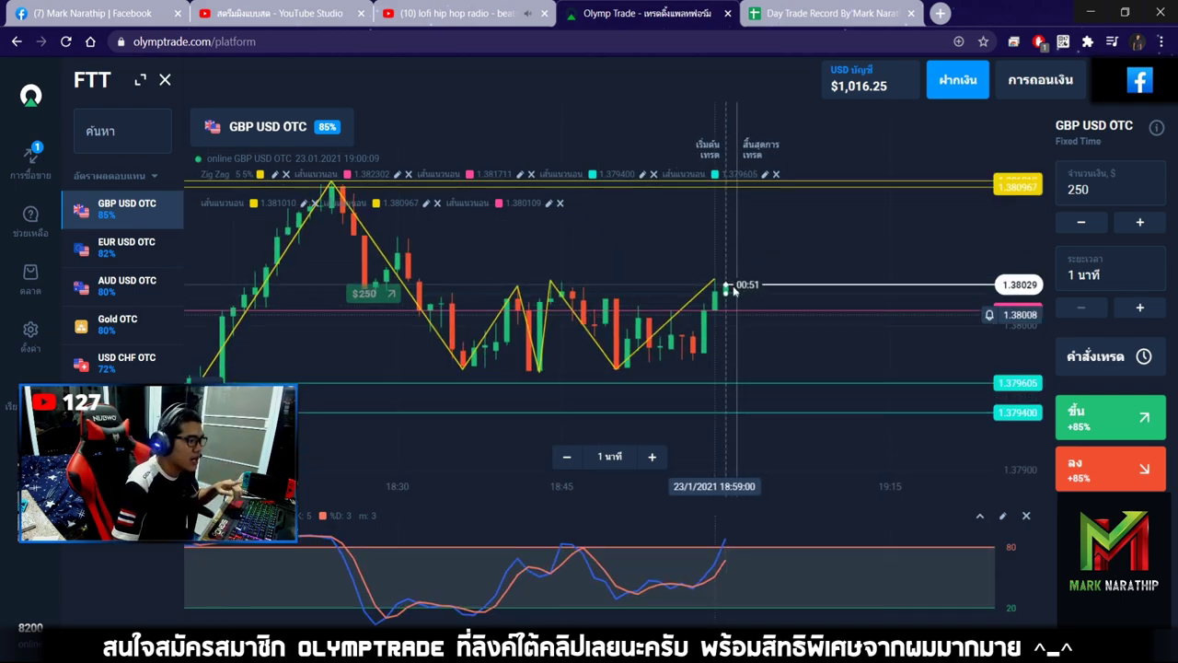
scroll(746, 322, "up", 3)
scroll(746, 322, "up", 3)
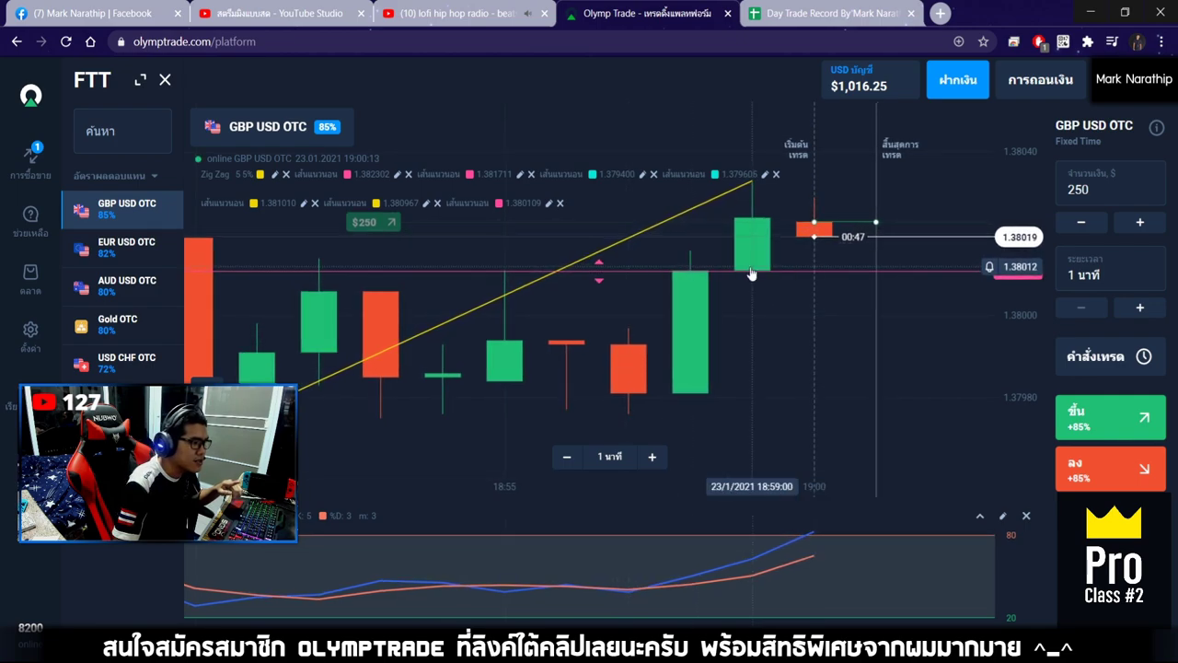
scroll(586, 275, "down", 5)
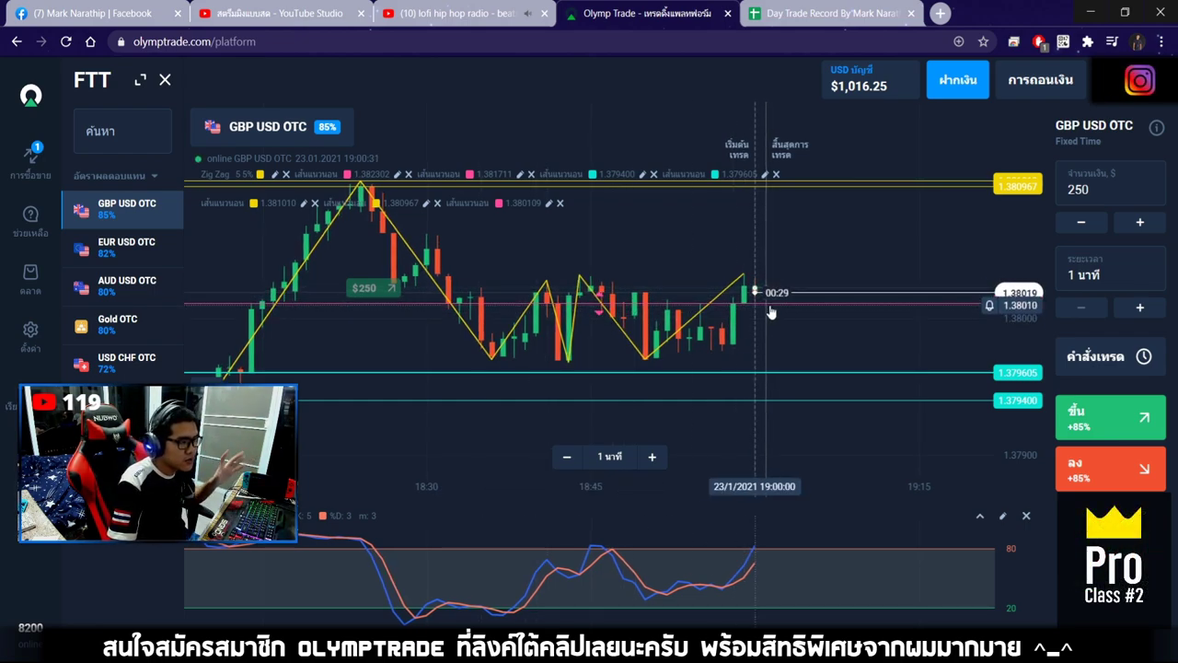
Follow the $250 GBP USD OTC upward trade until expiry, comparing its candle with the entry price and the yellow horizontal levels above.
scroll(754, 317, "up", 3)
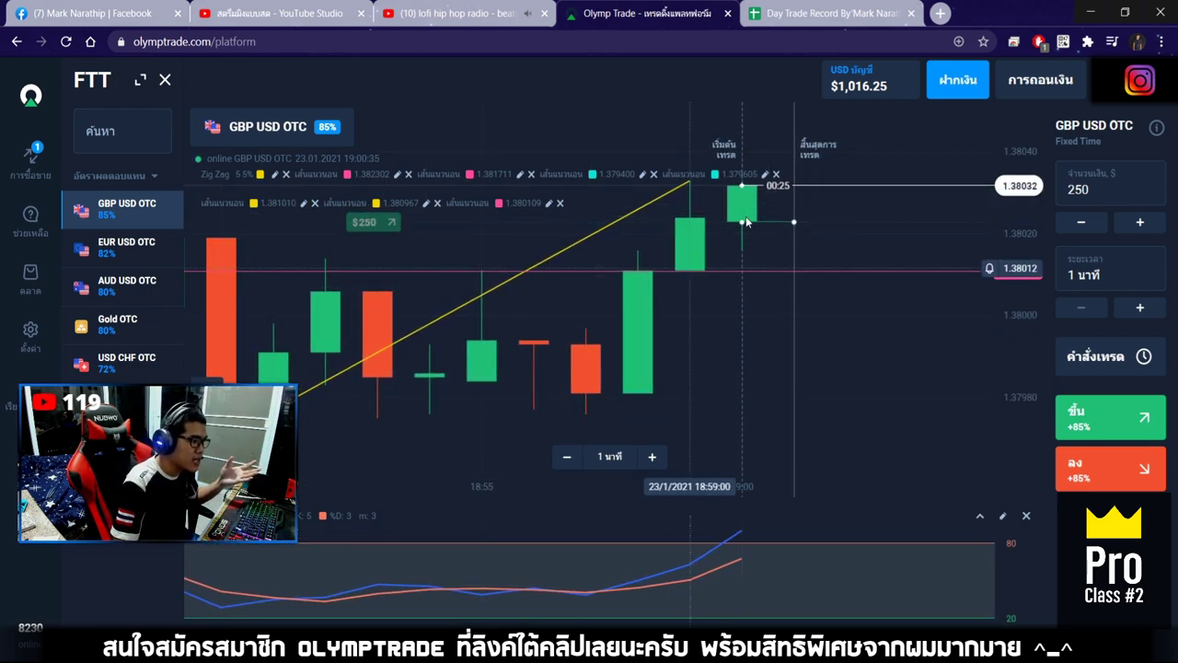
scroll(761, 254, "down", 2)
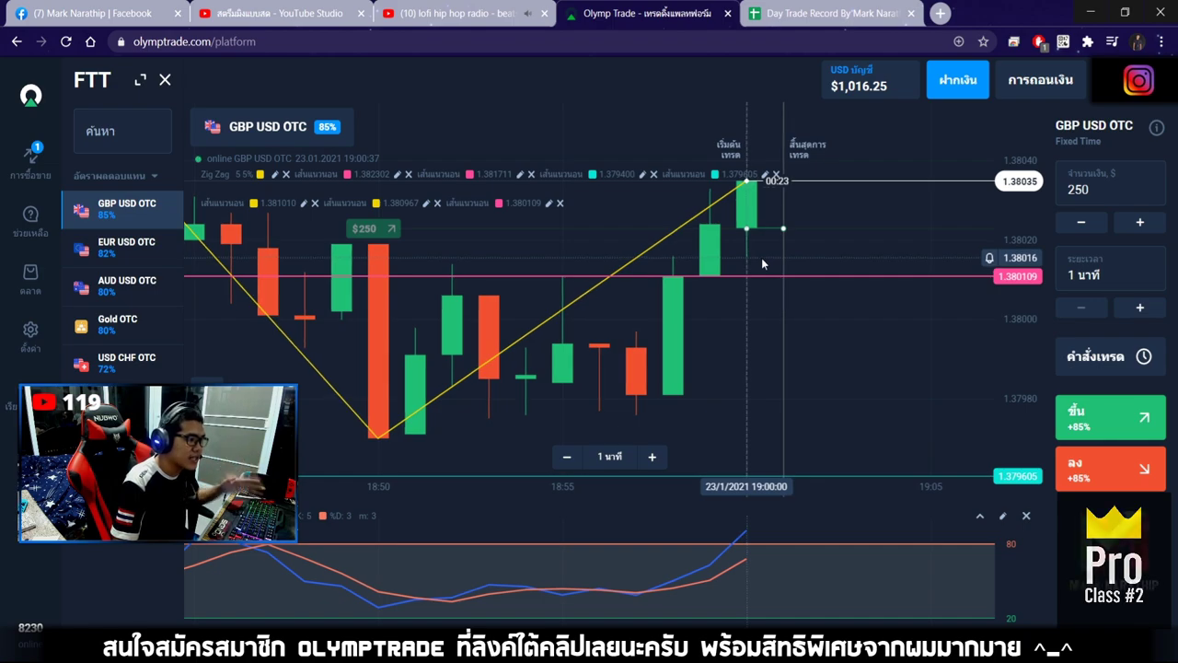
scroll(761, 257, "down", 3)
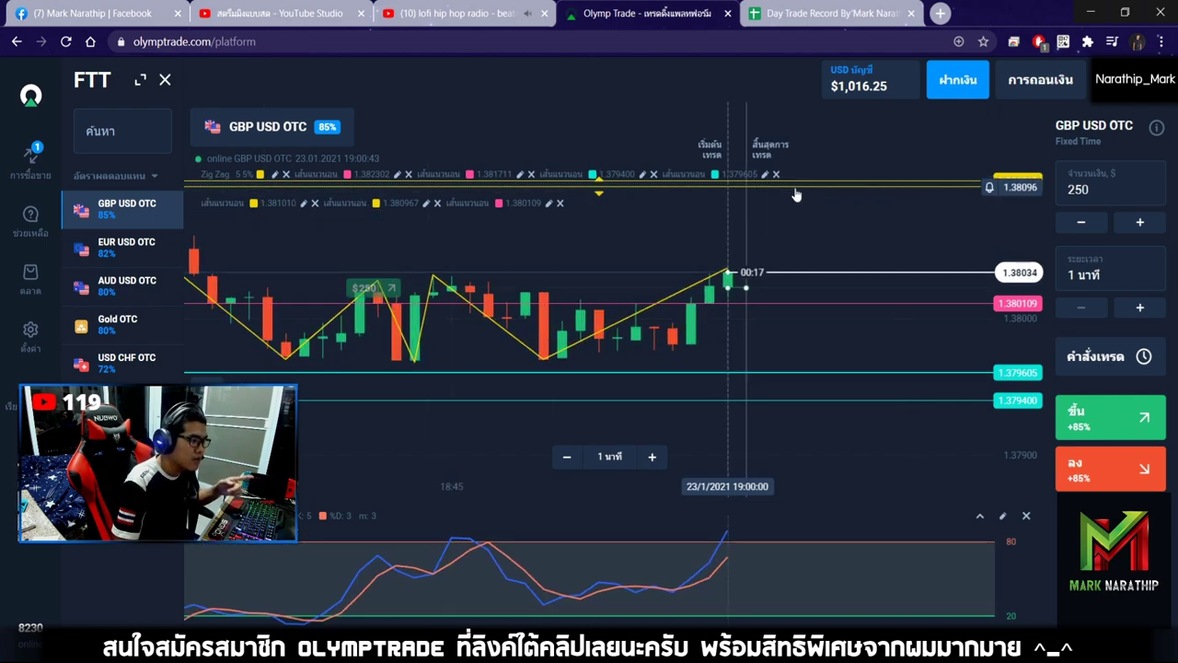
scroll(763, 207, "up", 3)
scroll(781, 260, "down", 4)
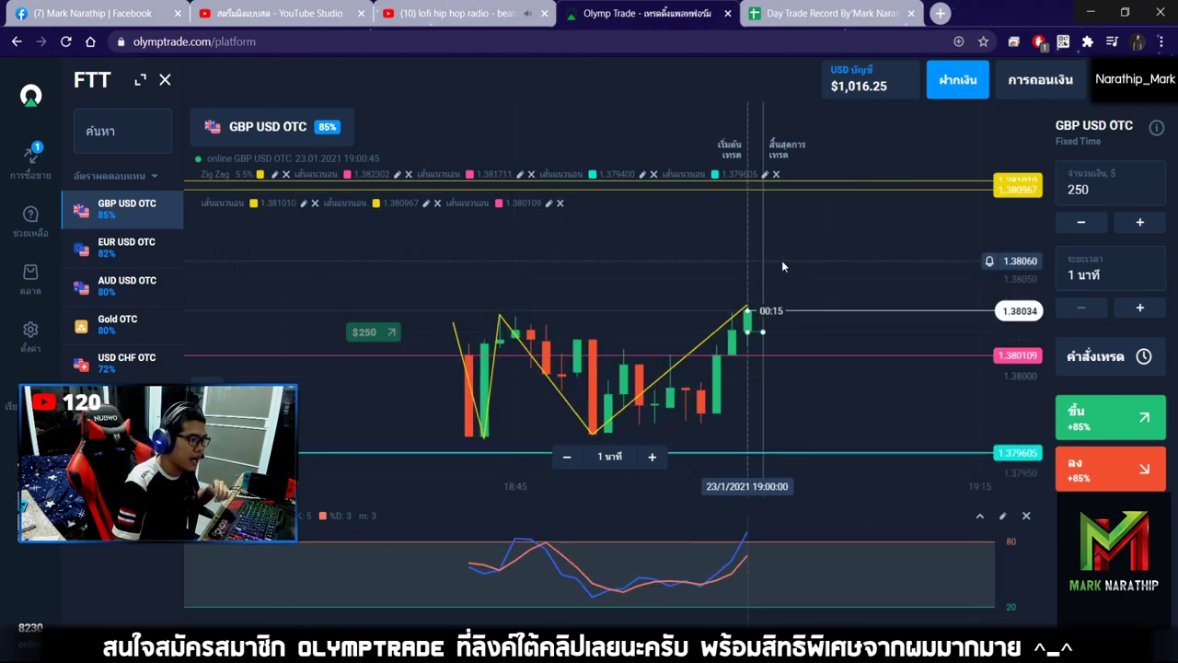
left_click_drag(789, 263, 804, 266)
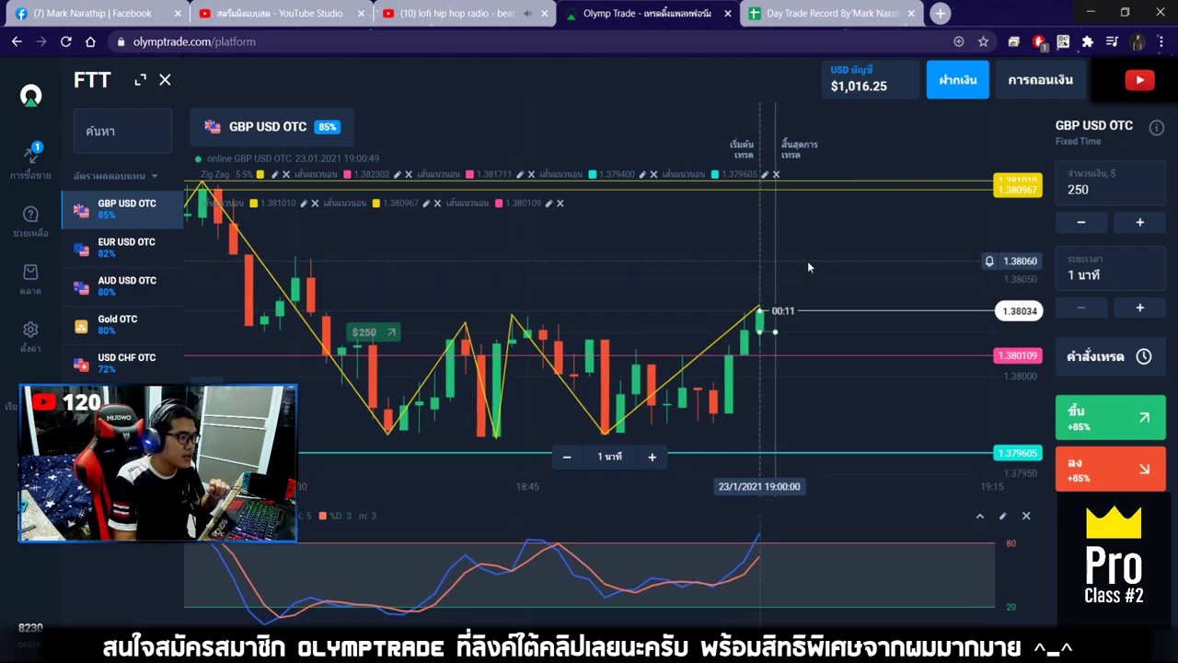
scroll(798, 264, "up", 3)
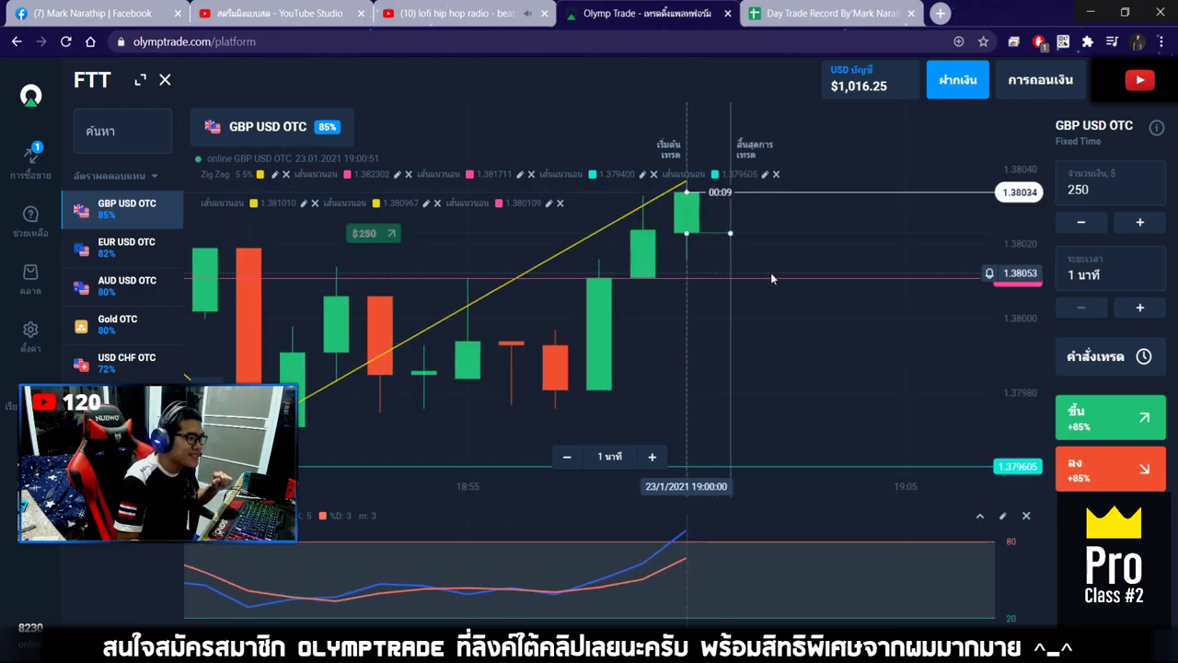
scroll(770, 272, "up", 3)
left_click_drag(774, 264, 800, 266)
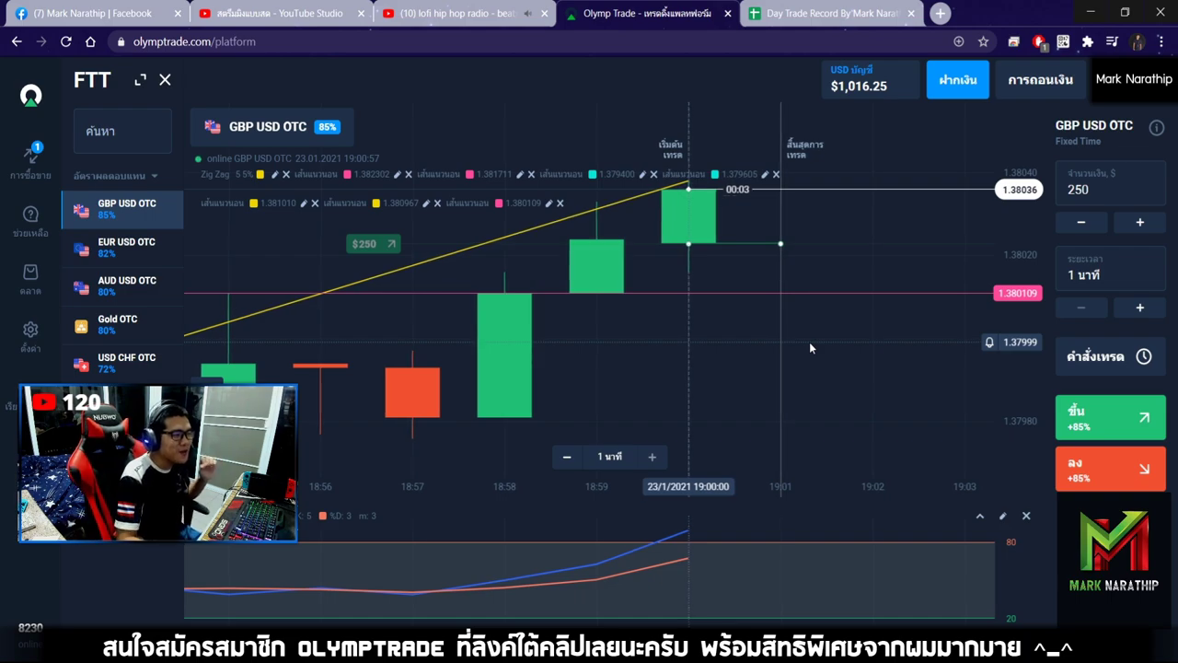
left_click_drag(810, 345, 860, 200)
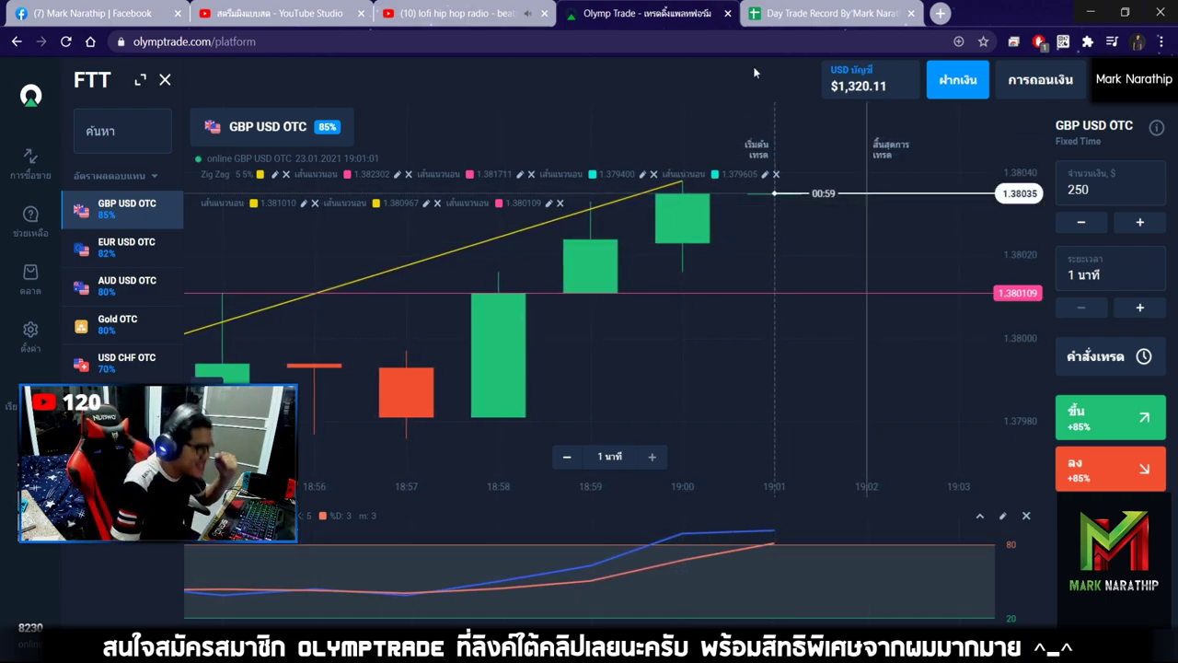
In the Day Trade Record spreadsheet, record ชนะ (win) as the result of trade 8.
left_click(825, 13)
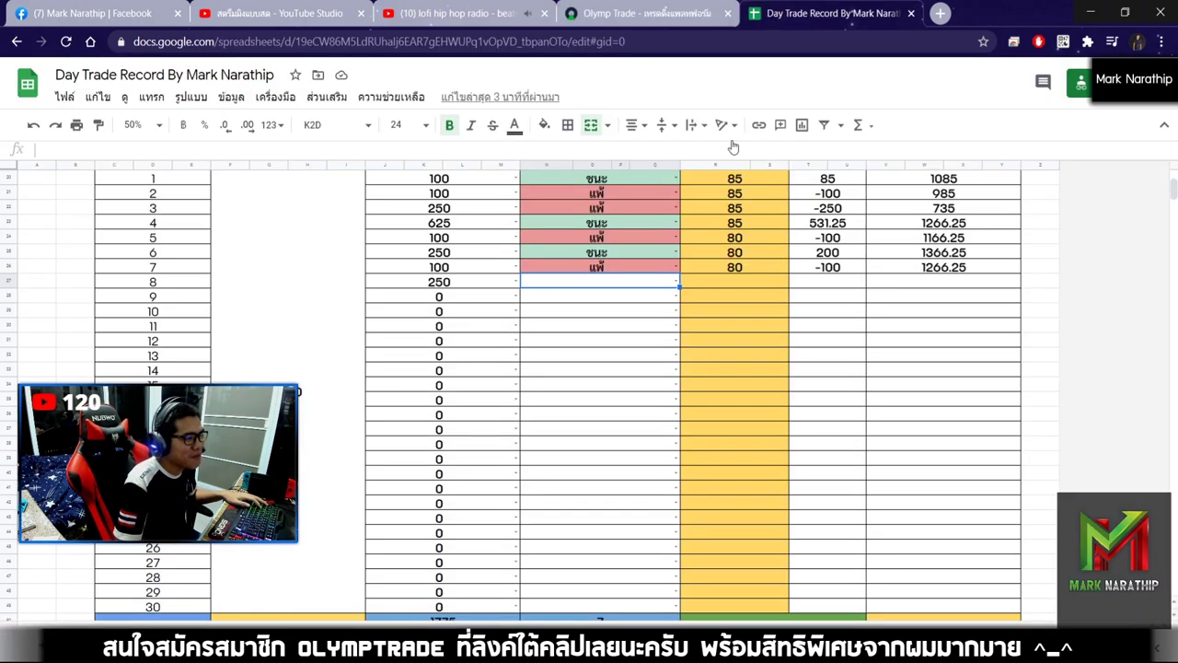
double_click(569, 276)
left_click(557, 308)
Enter 80 as the profit percentage of trade 8.
left_click(743, 283)
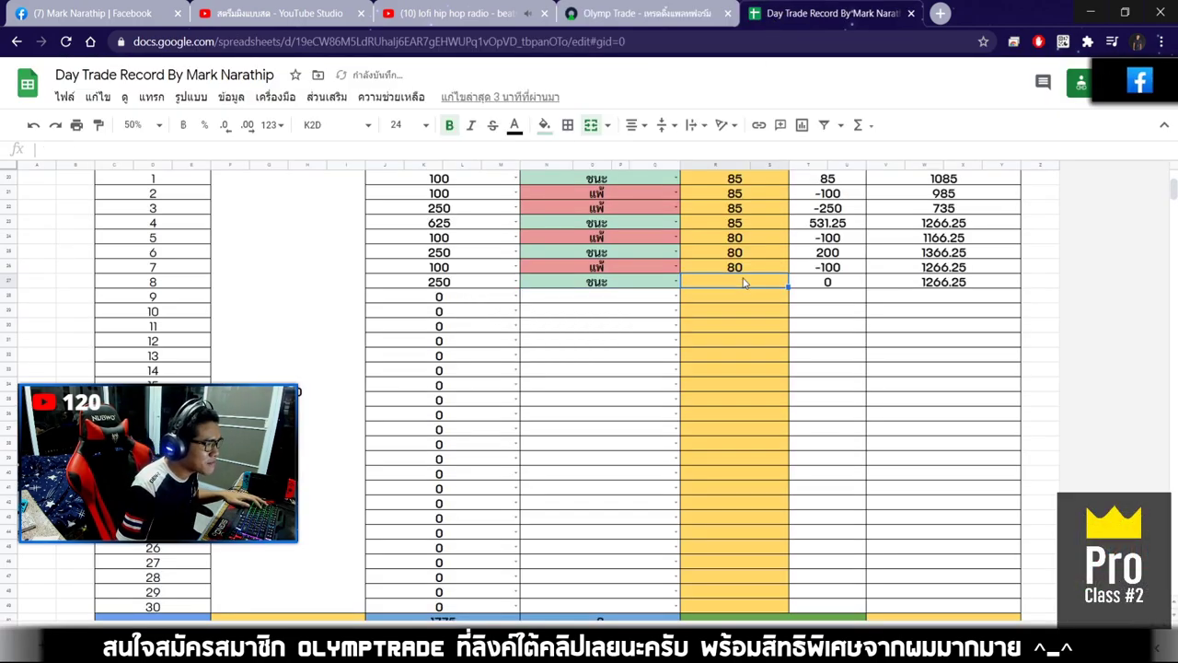
type("80")
key("Return")
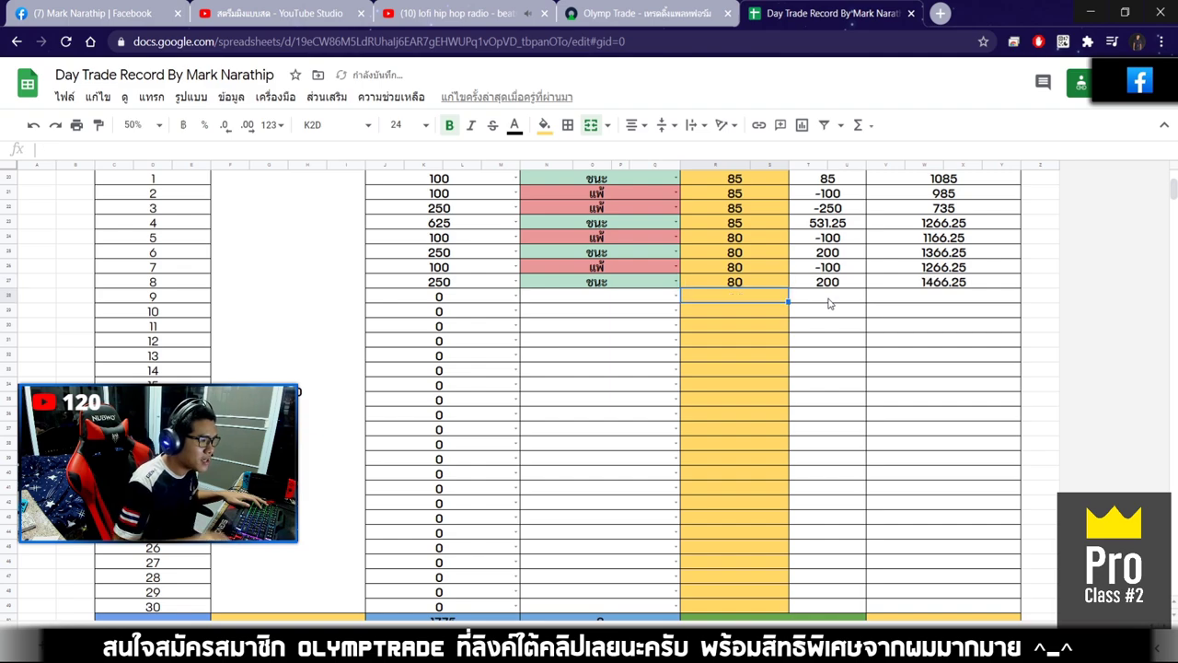
Check the GBP USD OTC payout in Olymp Trade, and set the profit percentage of trade 8 to 85 in the spreadsheet.
left_click(645, 13)
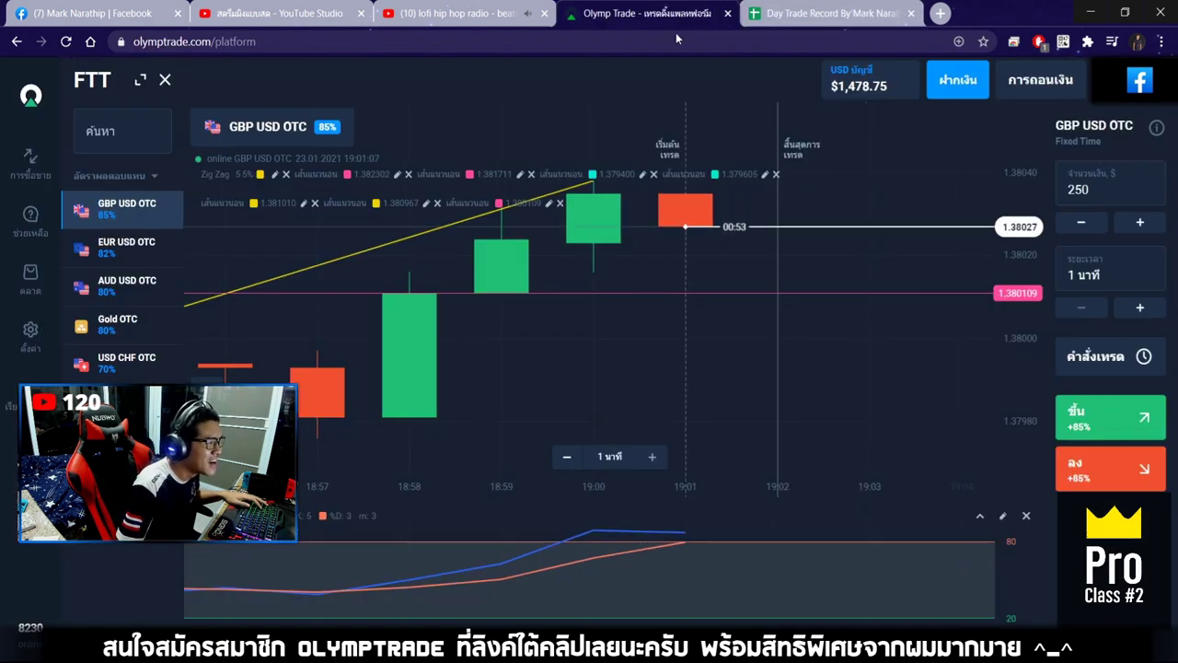
left_click(791, 13)
left_click(742, 283)
type("85")
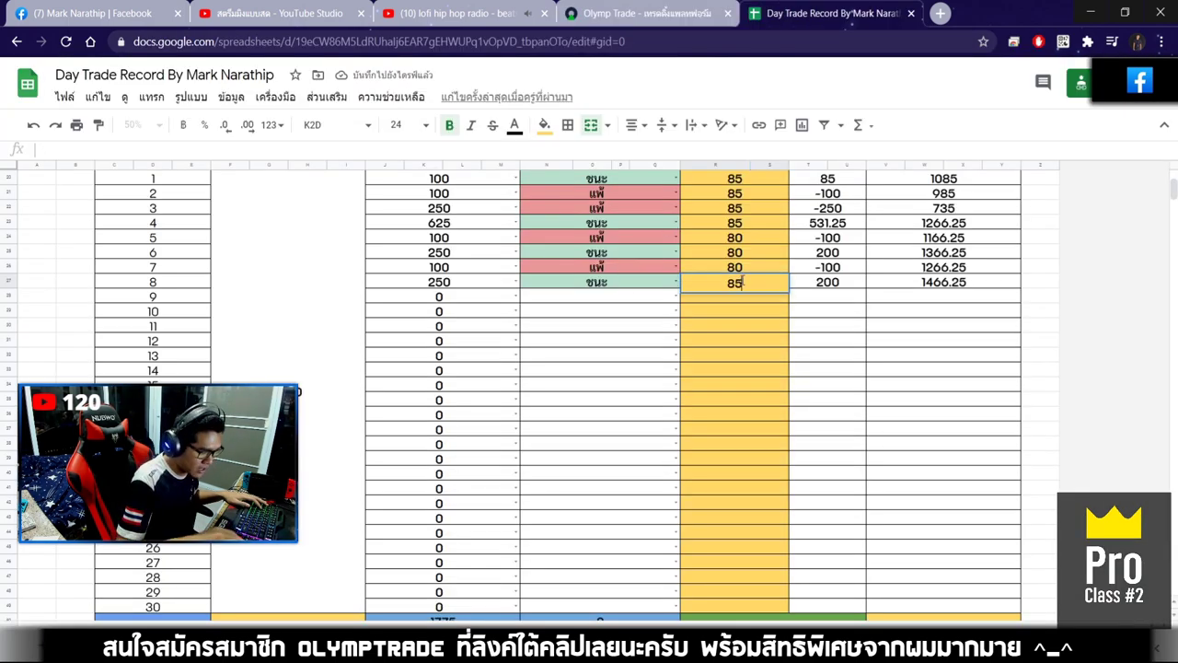
key("Return")
Compare the Olymp Trade account balance with the trade 8 row, and check the spreadsheet's total profit against the $500 goal.
left_click(644, 13)
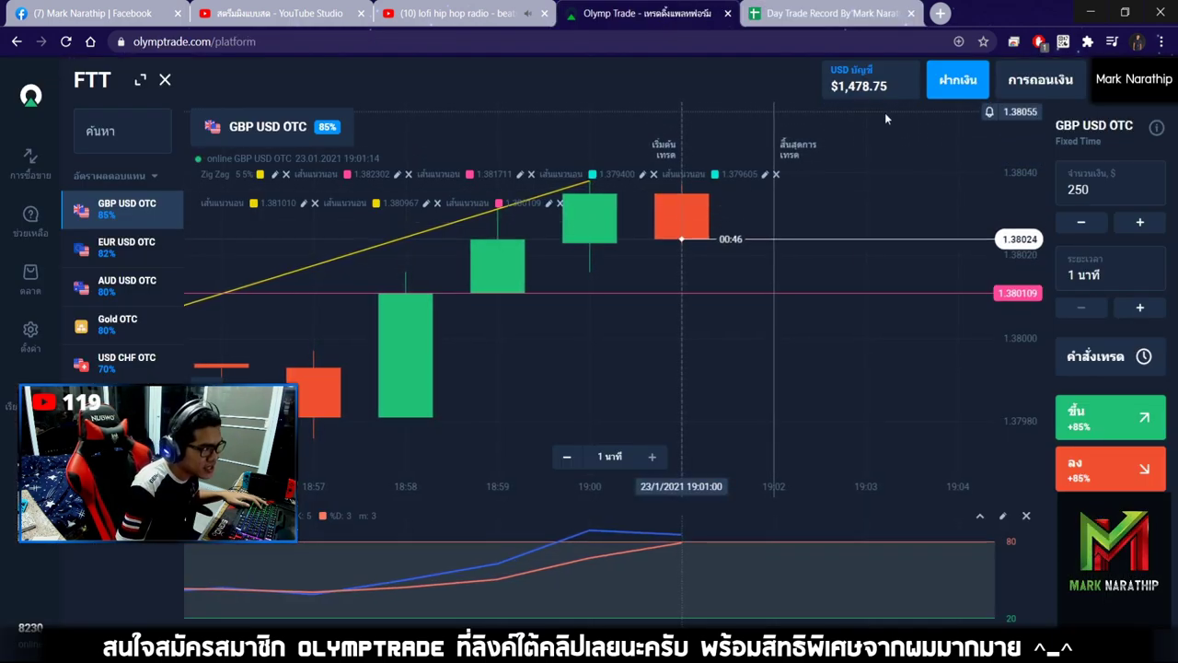
left_click(828, 13)
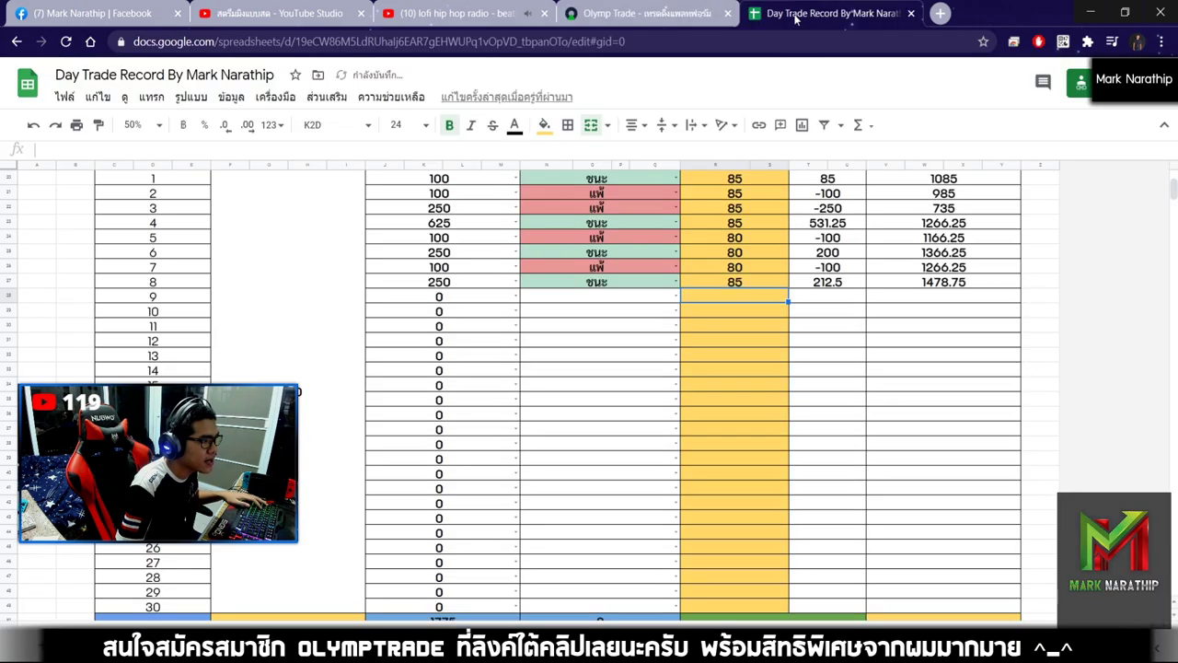
scroll(829, 385, "down", 3)
scroll(829, 385, "down", 1)
left_click(802, 354)
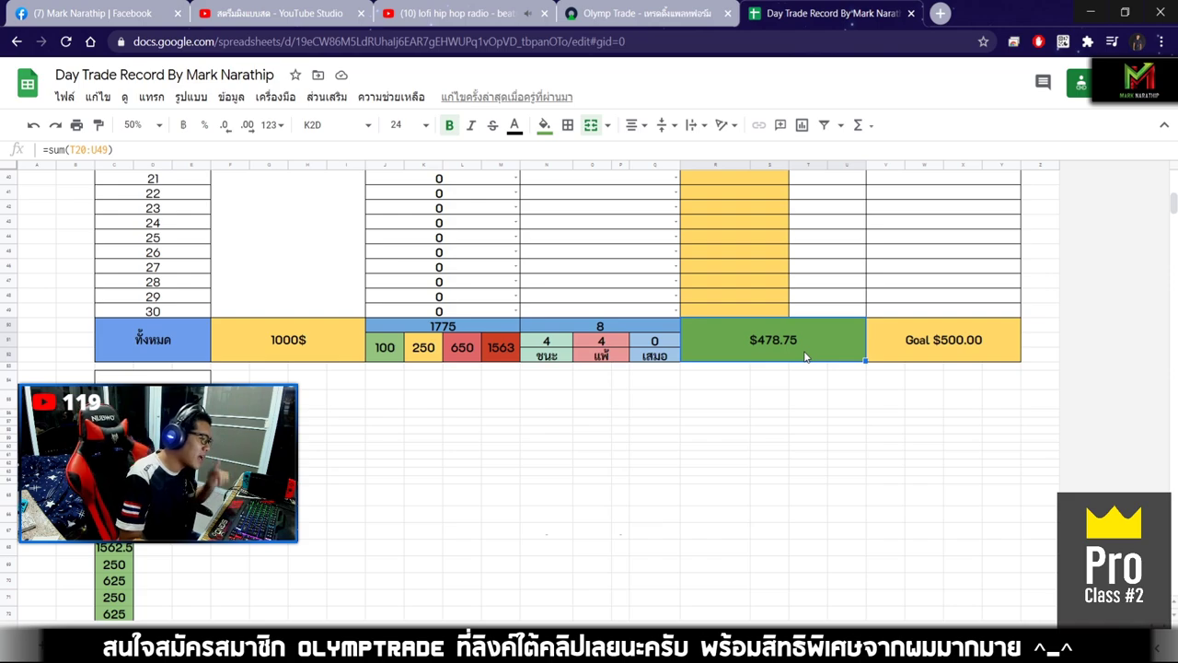
Enter 30 as the stake of trade 9 in the spreadsheet.
scroll(804, 356, "up", 3)
left_click(468, 303)
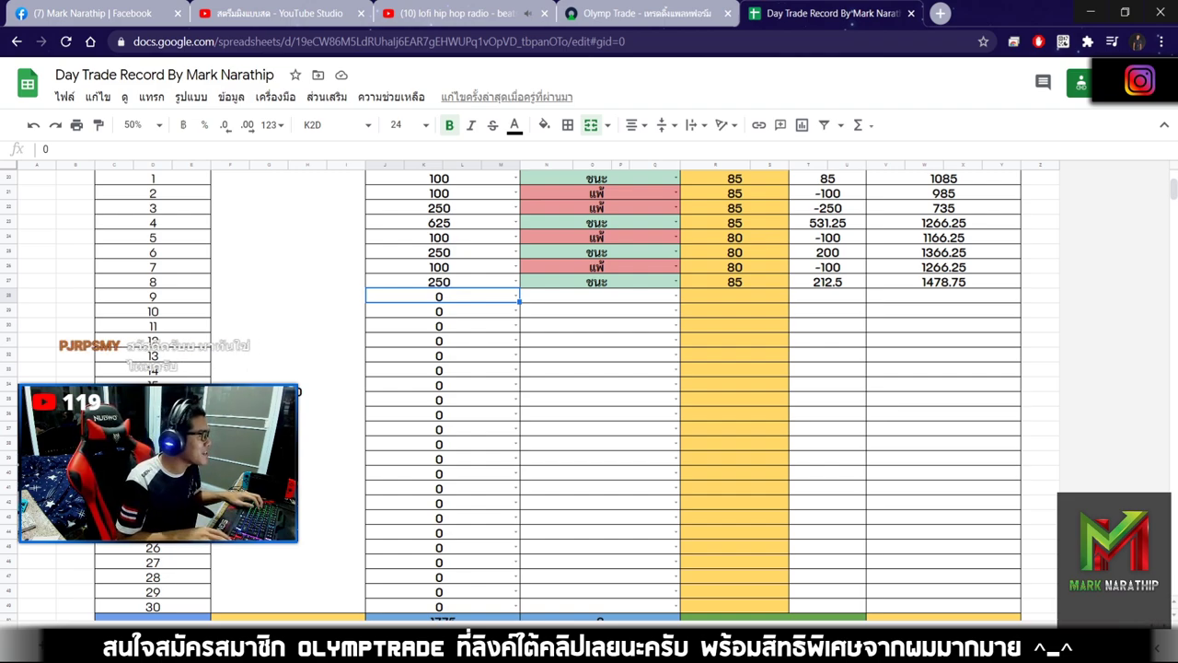
type("30")
left_click(607, 301)
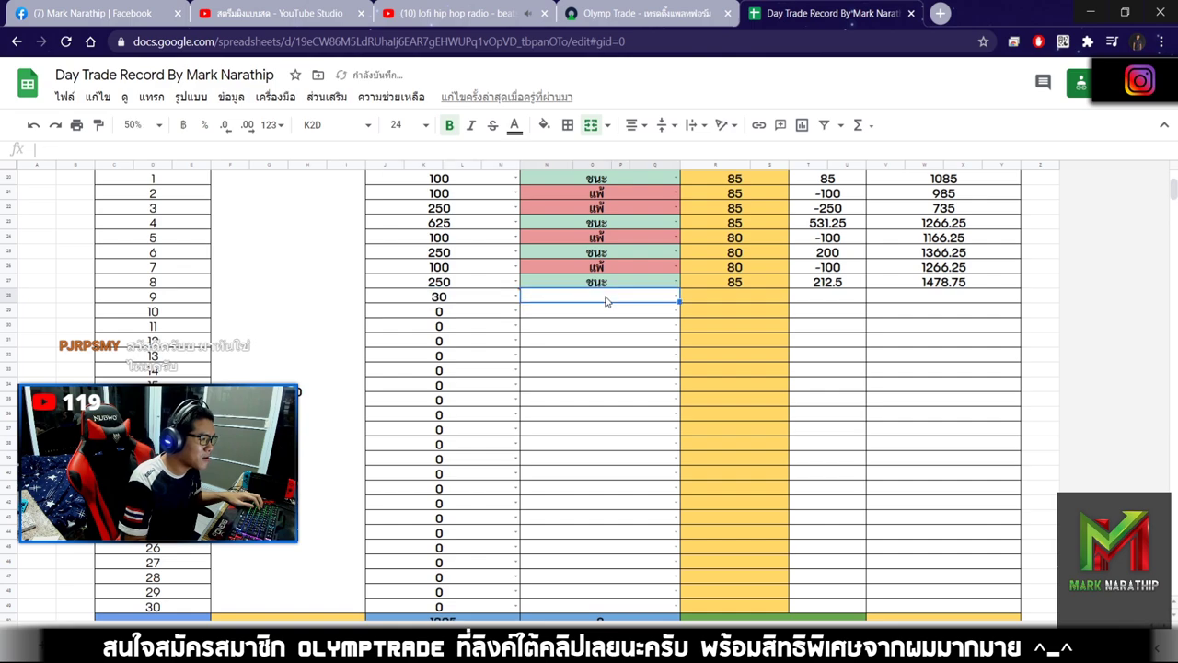
Review the trade 9 stake alongside the total profit and the $500 goal in the summary row.
scroll(607, 301, "down", 1)
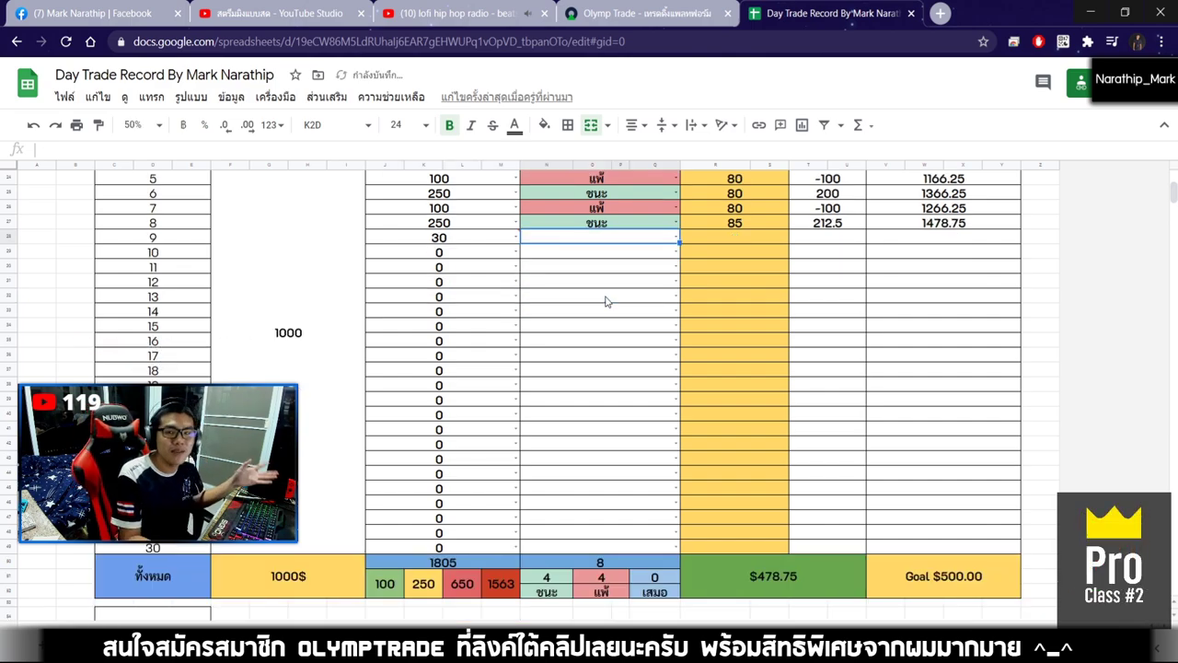
left_click(451, 241)
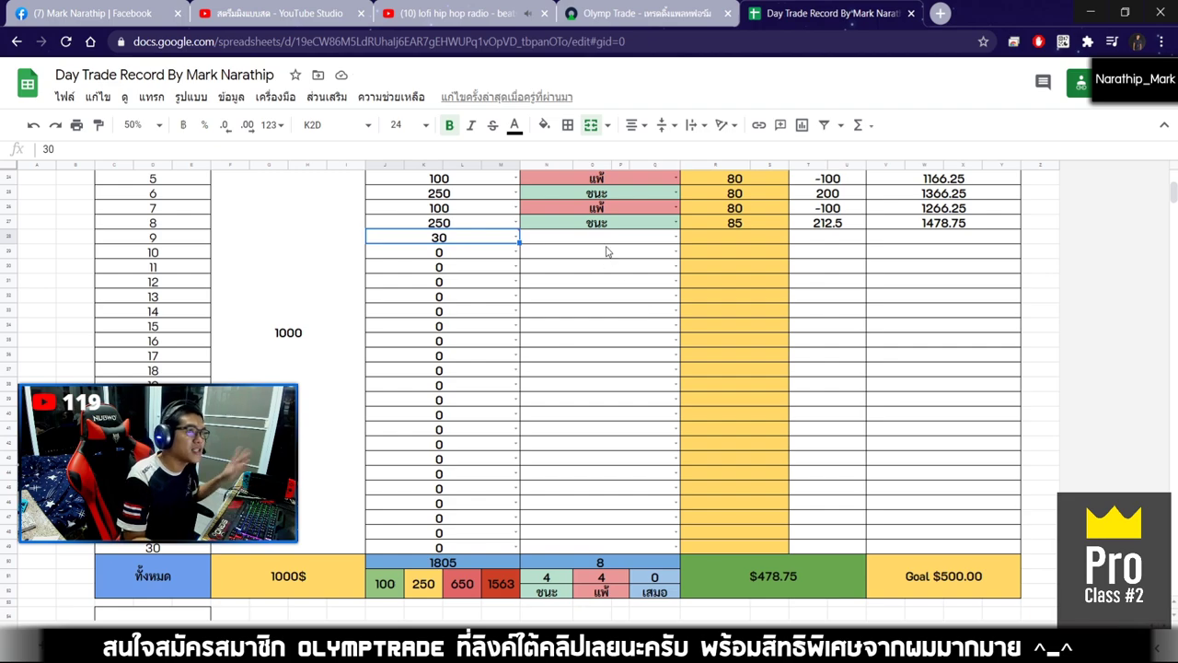
scroll(646, 272, "down", 5)
left_click(816, 346)
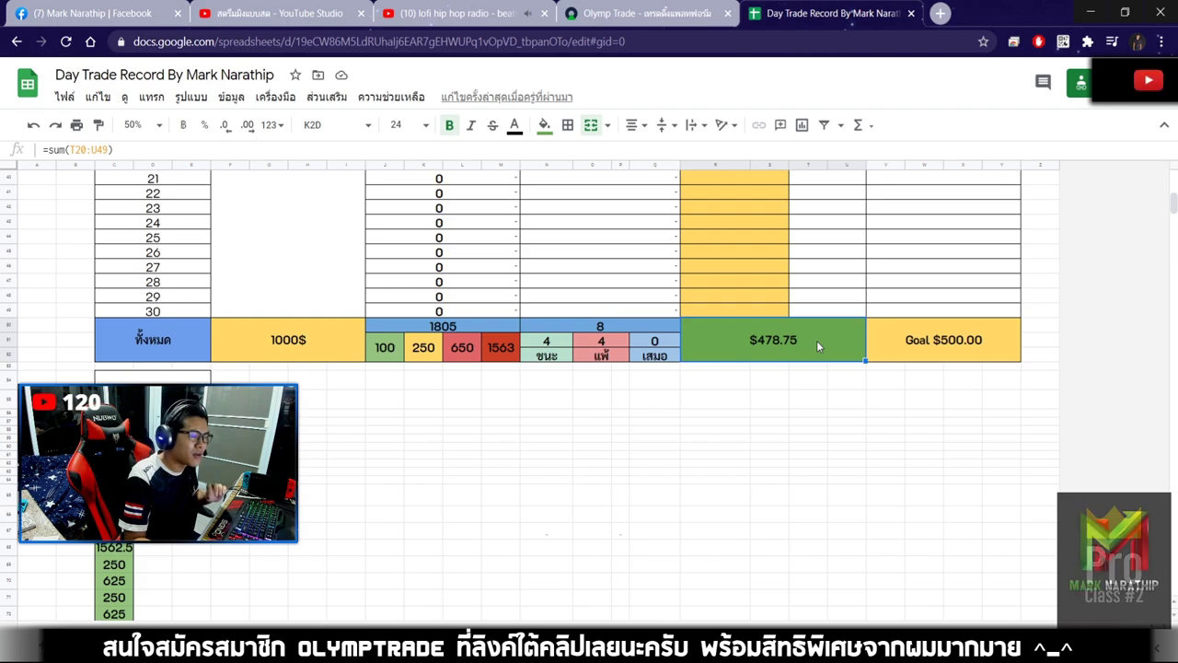
scroll(810, 359, "up", 6)
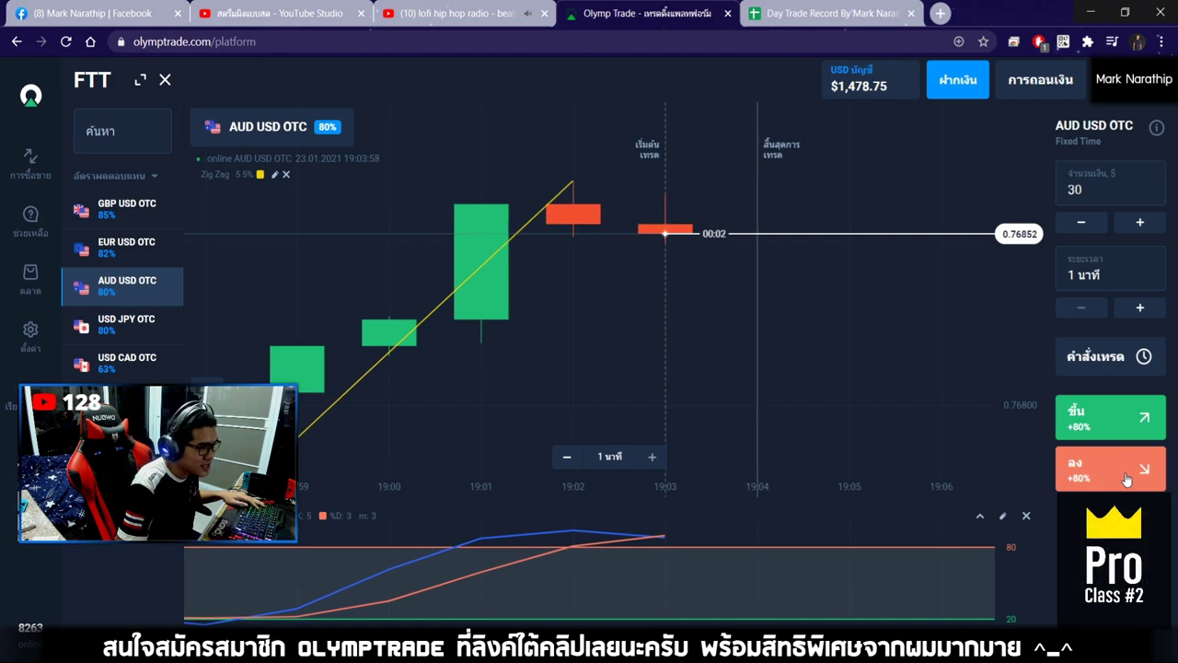
In Olymp Trade, place a $30 one-minute downward trade on AUD USD OTC.
left_click(1126, 477)
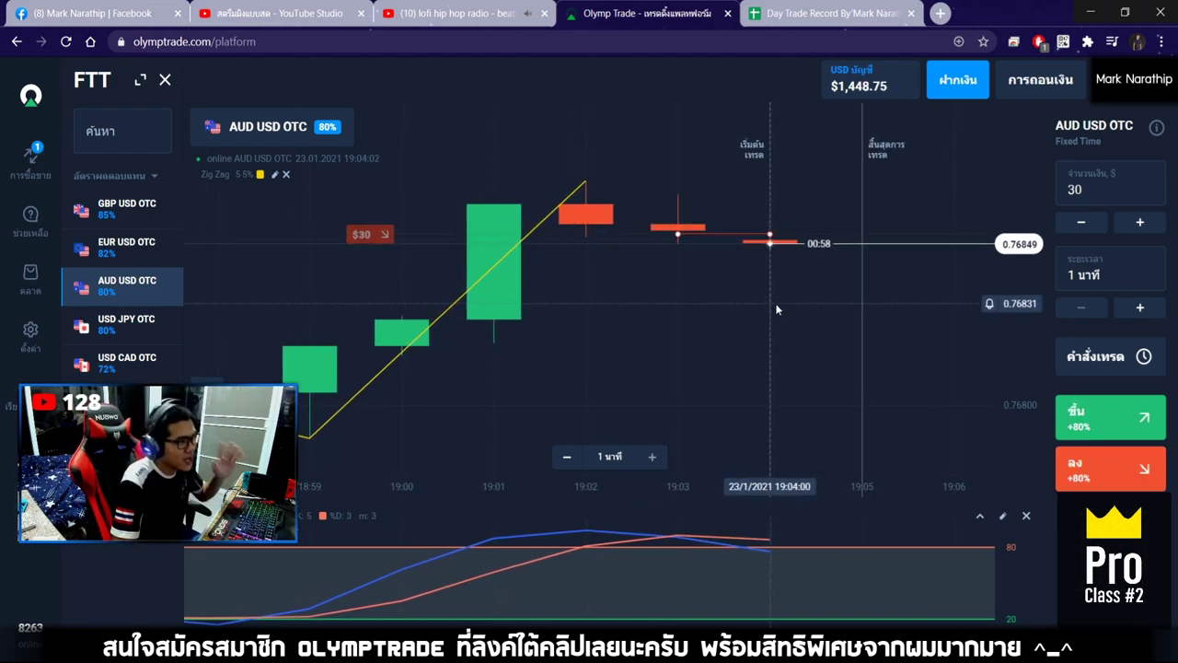
Examine the earlier AUD USD OTC price swings on the Zig Zag chart, and follow the running $30 downward trade until expiry.
scroll(775, 310, "down", 2)
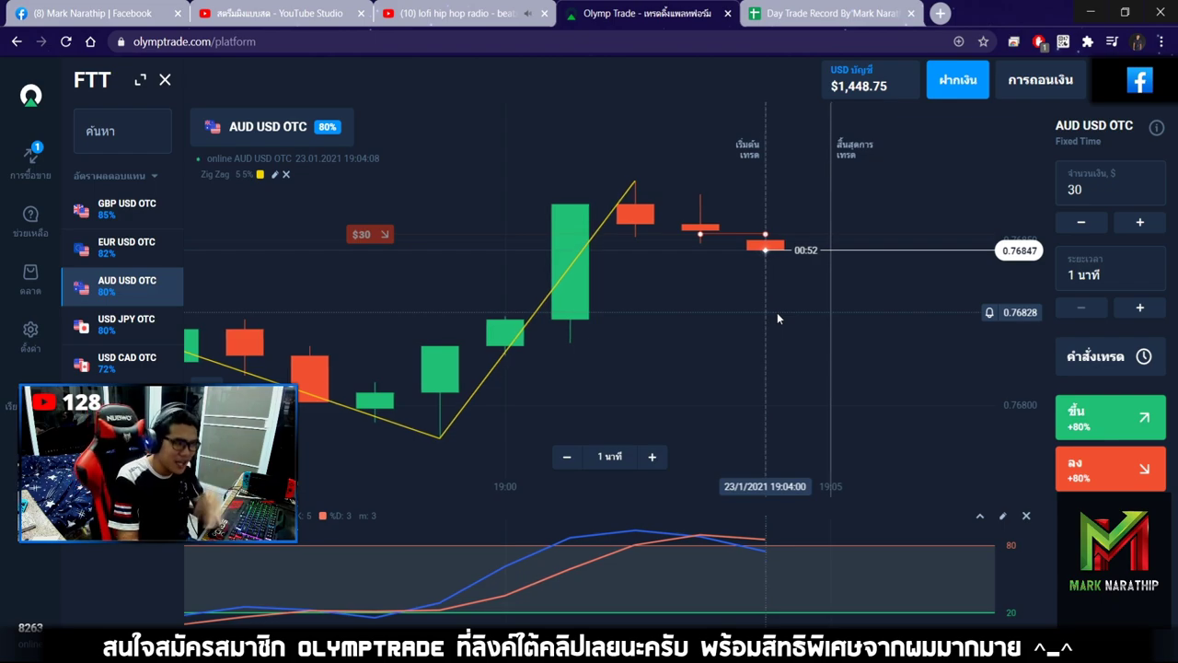
scroll(777, 312, "down", 2)
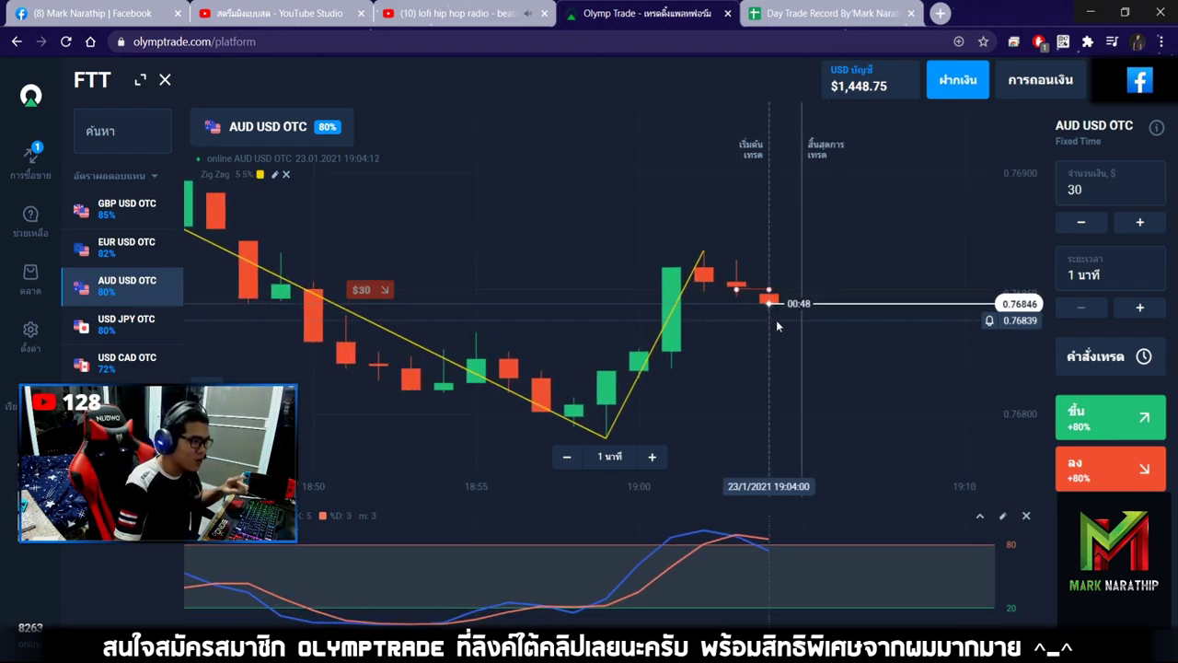
scroll(778, 318, "down", 2)
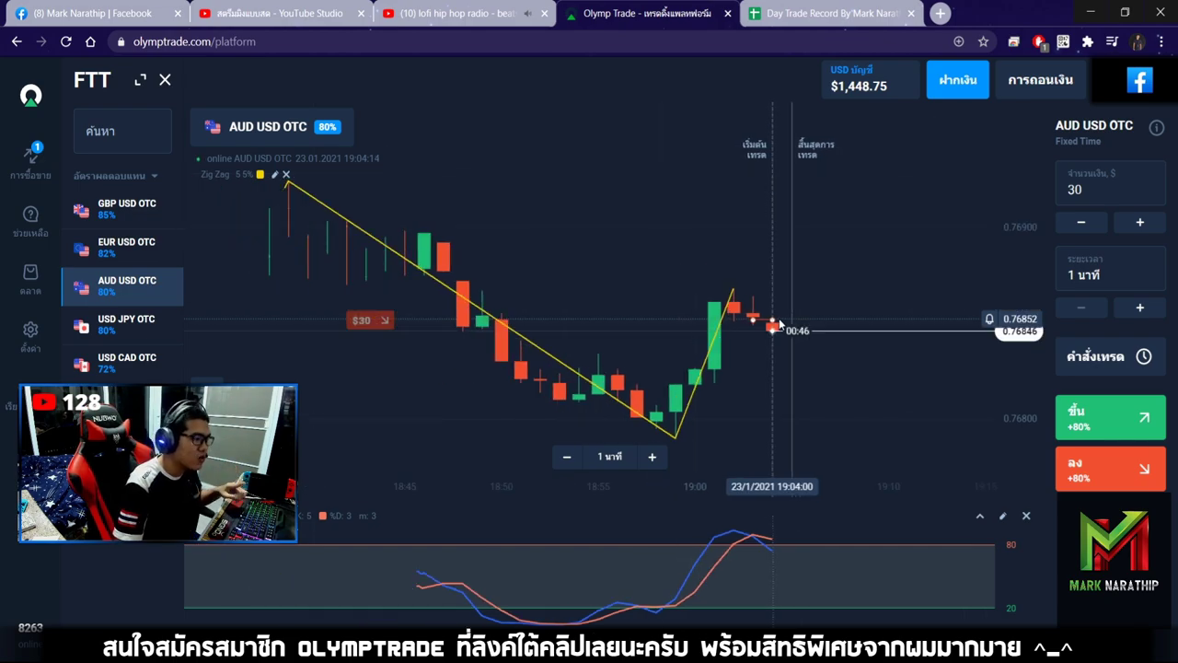
scroll(780, 322, "down", 5)
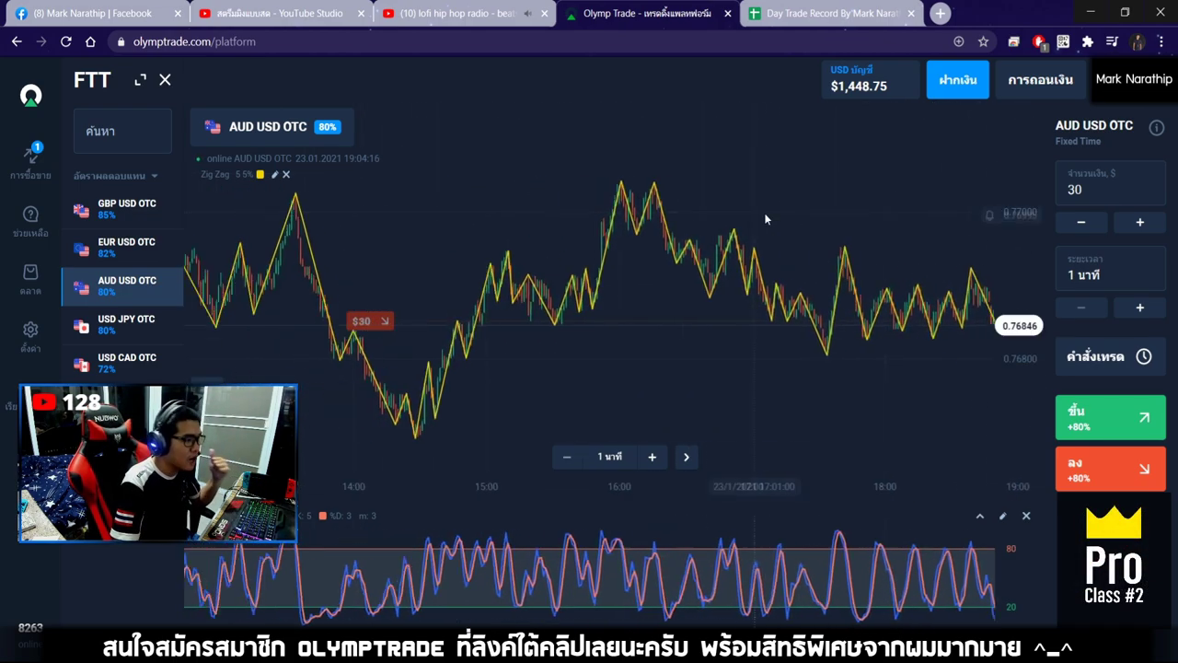
left_click_drag(794, 186, 455, 196)
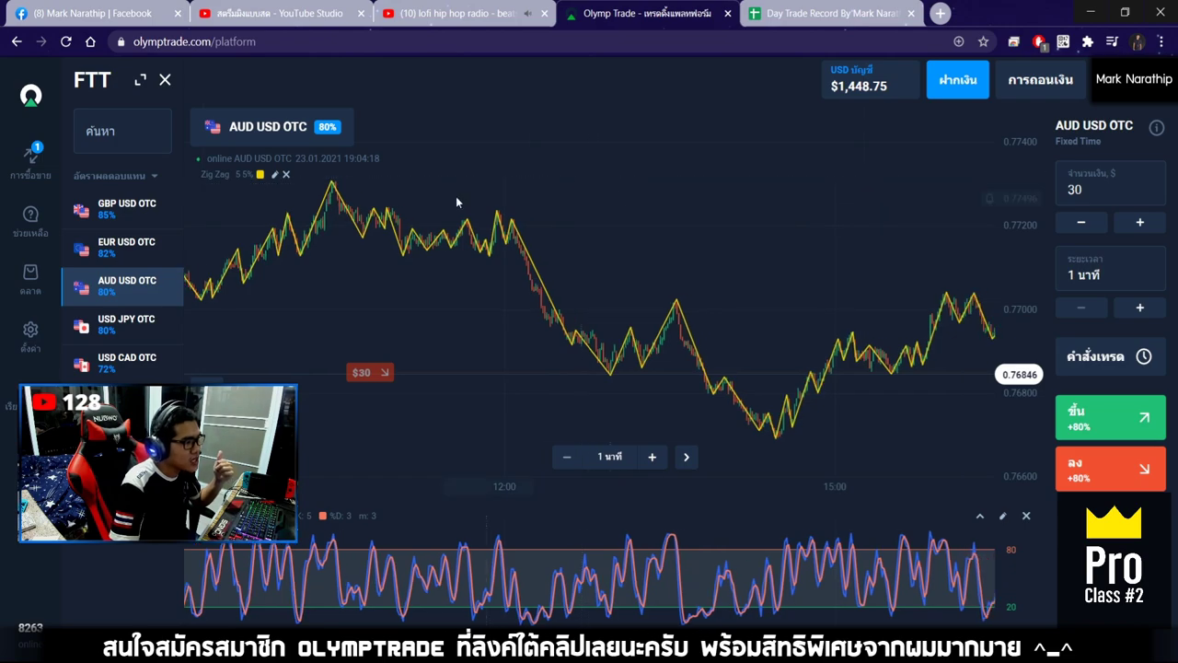
left_click_drag(709, 200, 299, 211)
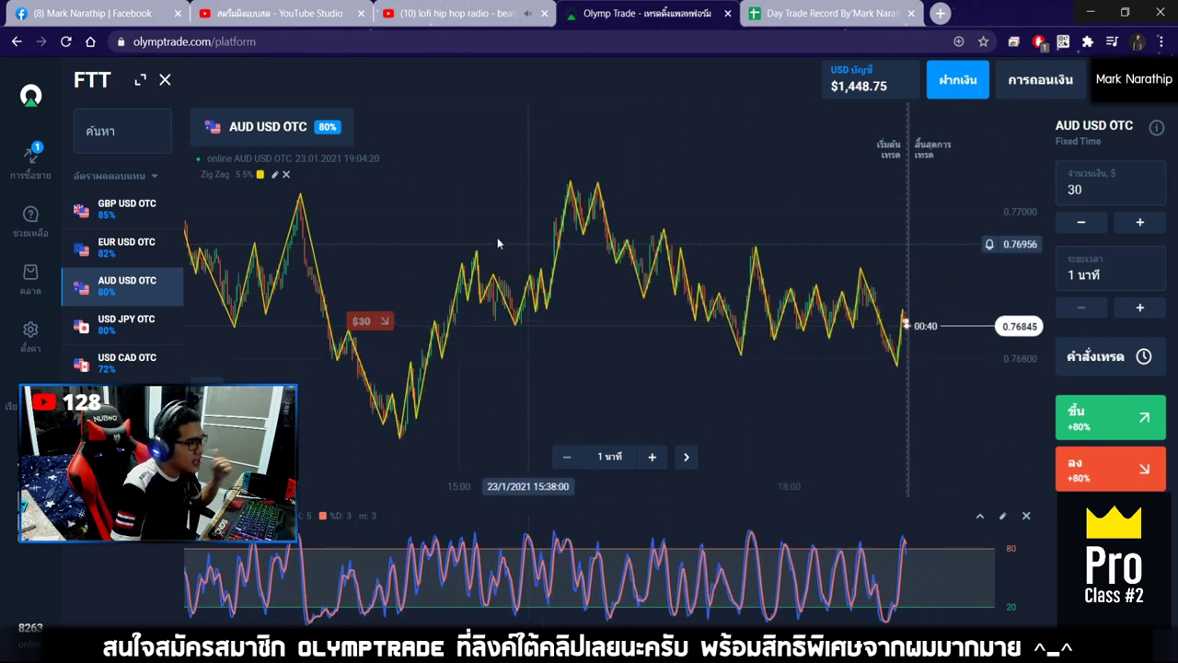
scroll(797, 271, "up", 5)
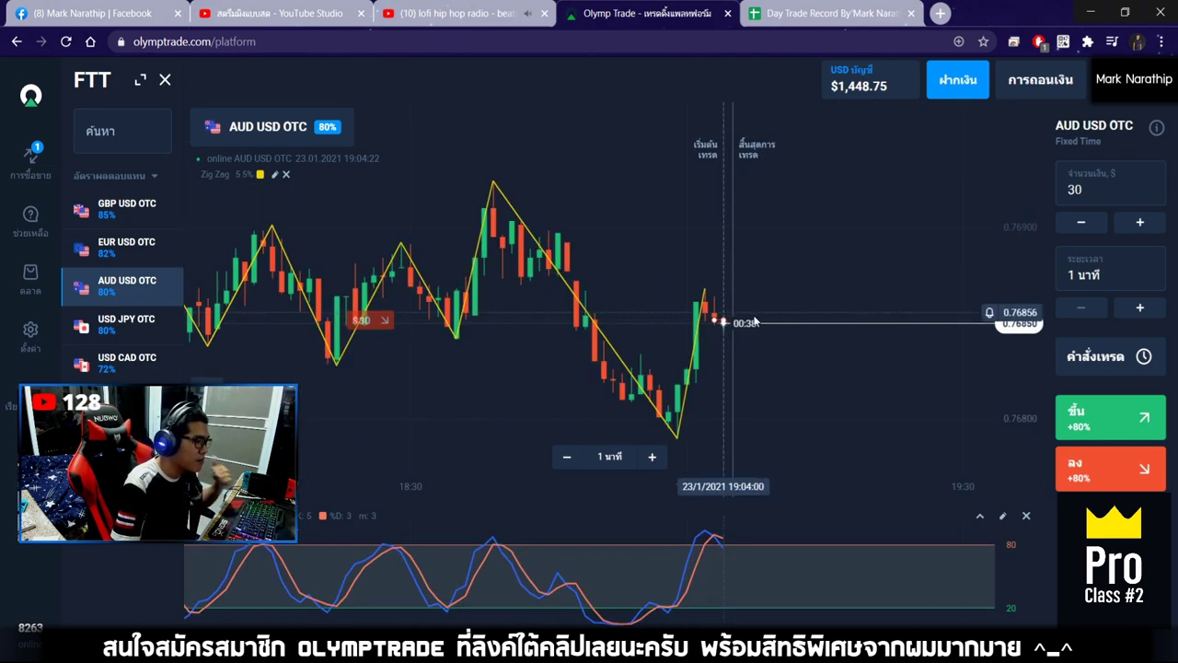
scroll(750, 319, "up", 5)
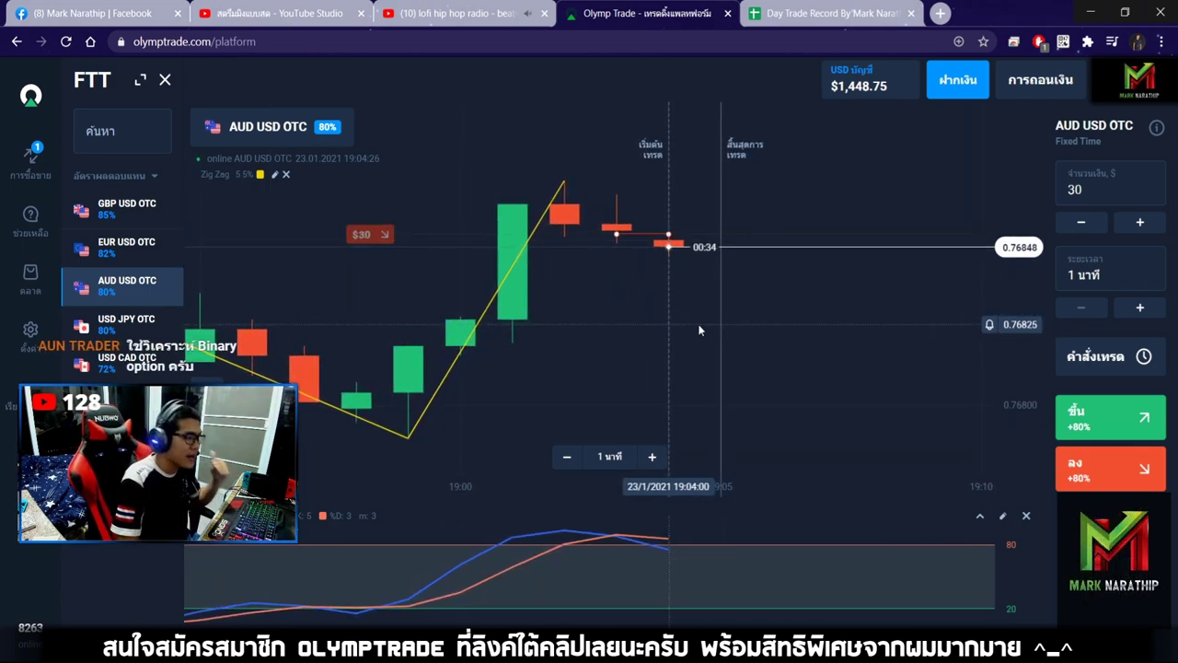
scroll(699, 329, "down", 1)
left_click_drag(585, 326, 733, 326)
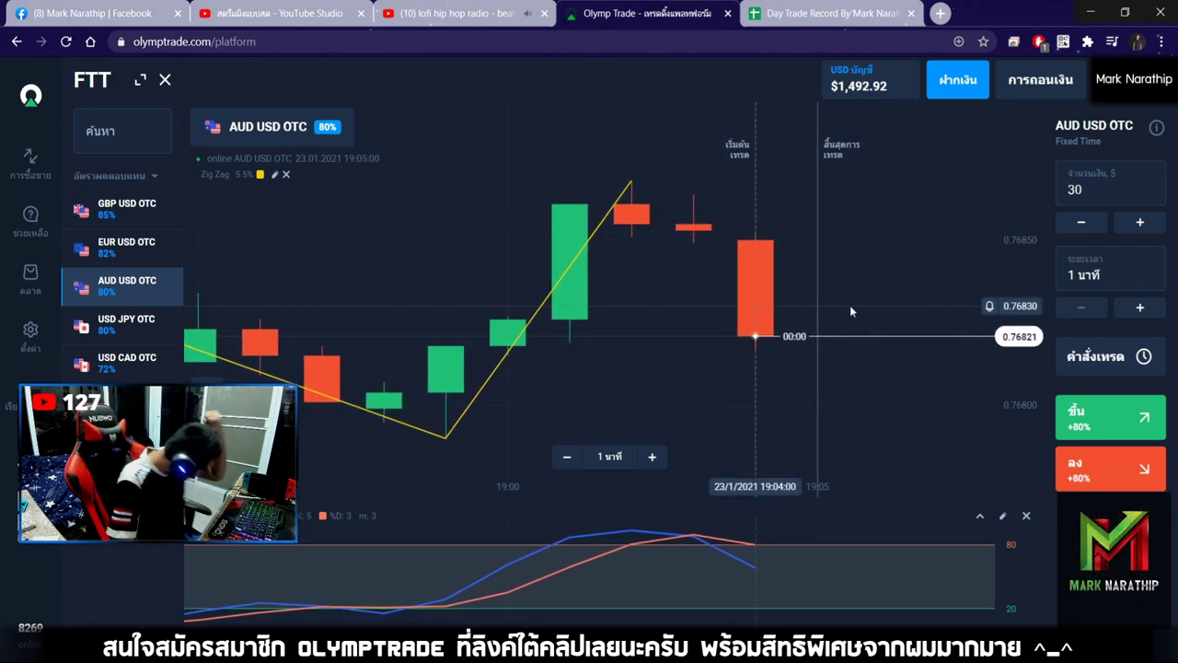
In the Day Trade Record spreadsheet, record trade 9 as ชนะ (win) with a profit percentage of 80.
left_click(809, 14)
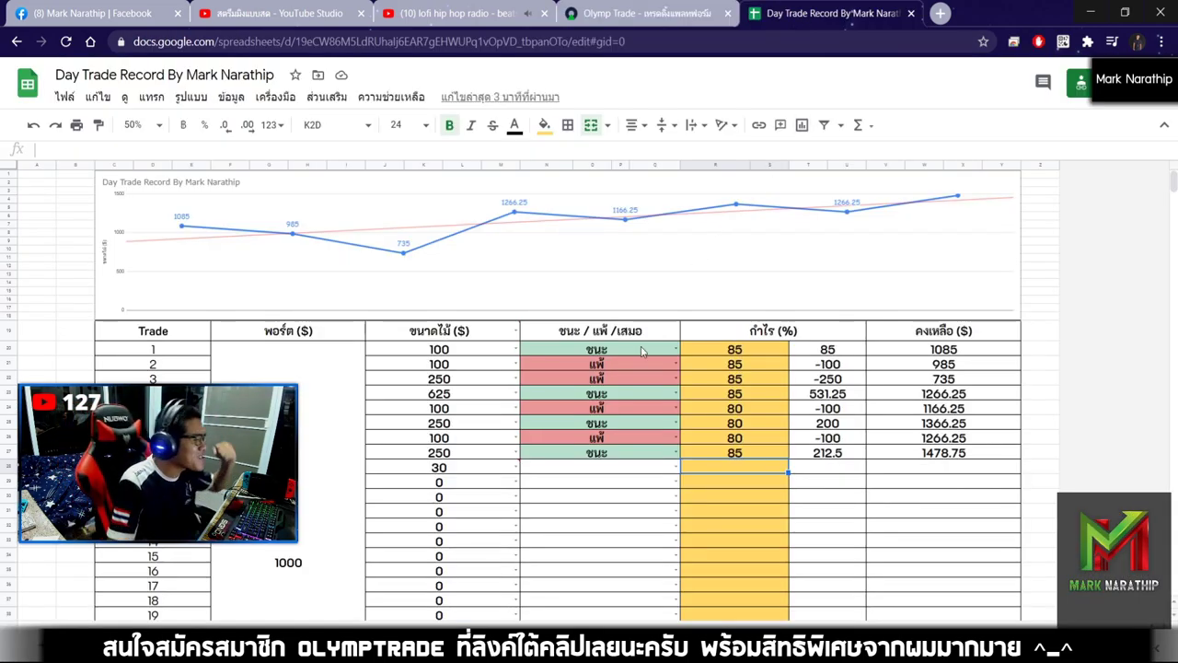
left_click(598, 469)
left_click(598, 471)
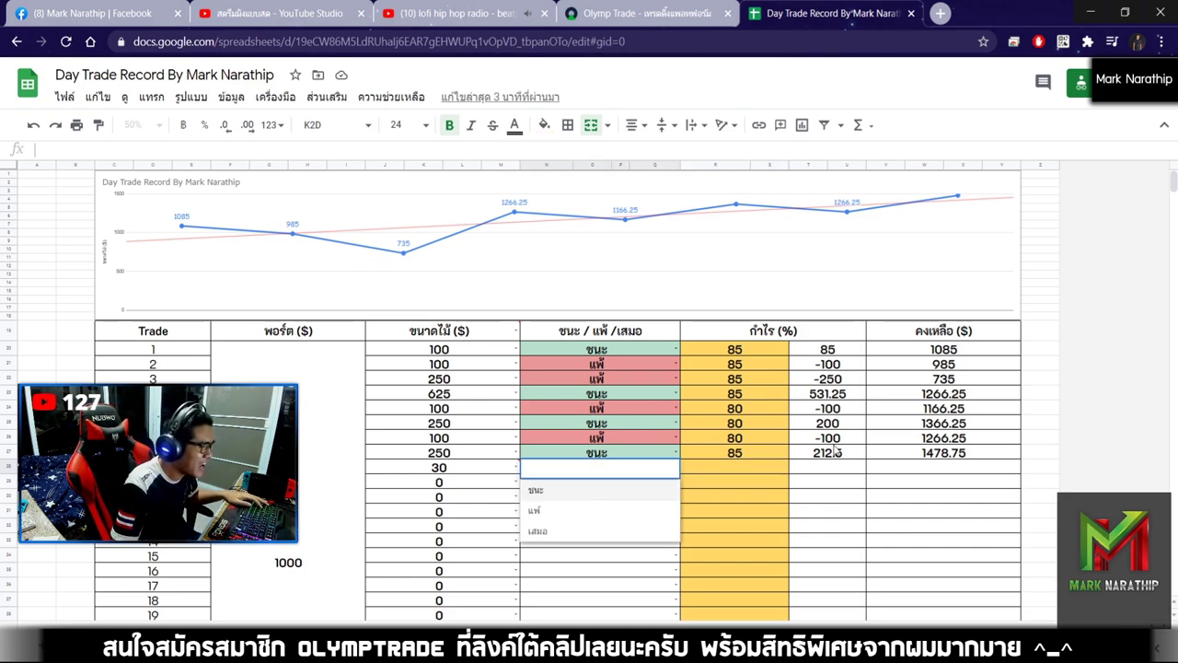
left_click(550, 488)
left_click(729, 472)
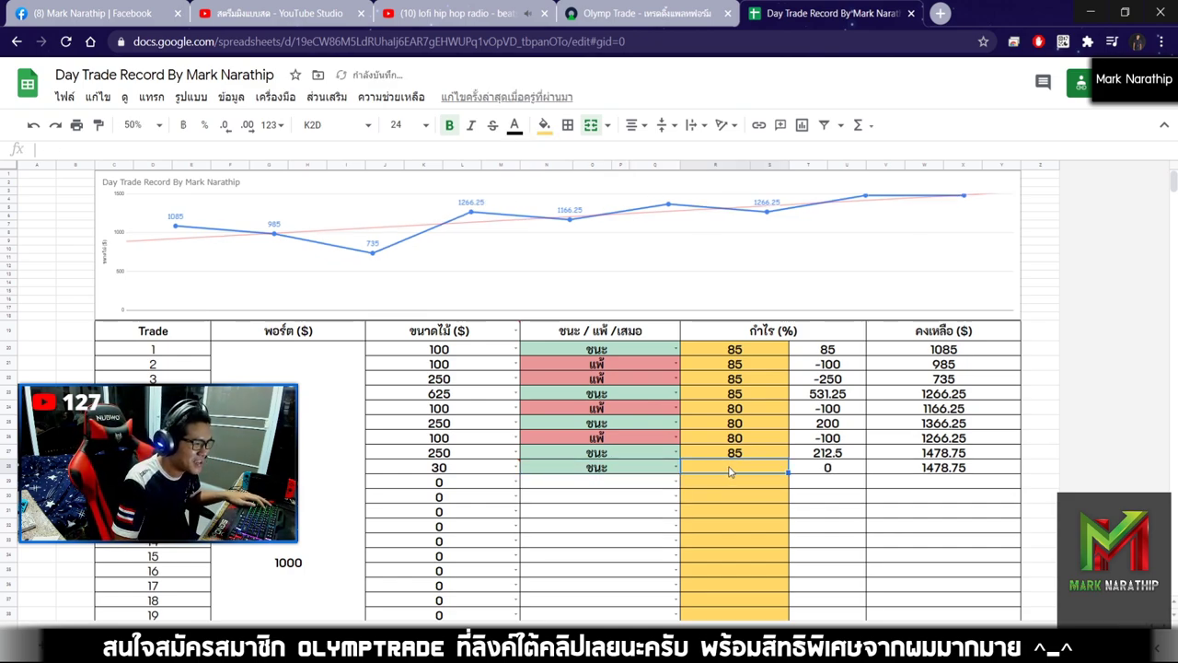
type("80")
key("Return")
Compare the Olymp Trade account balance with the trade 9 row, and check the total profit formula cell against the $500 goal.
left_click(645, 14)
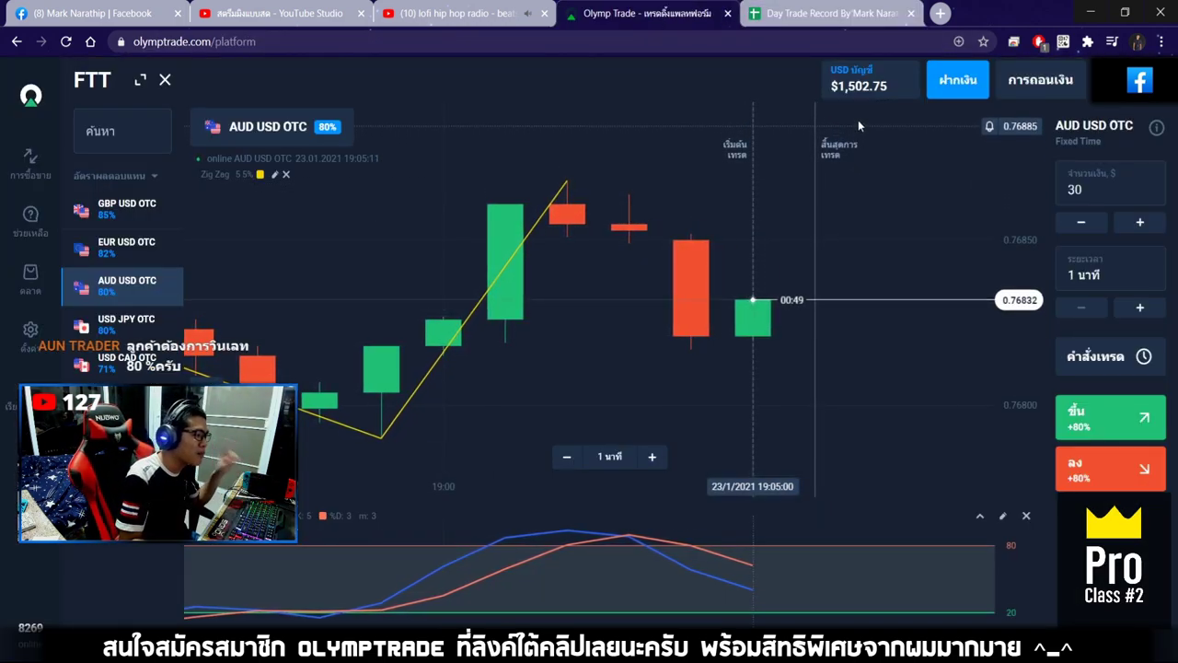
left_click(800, 14)
scroll(920, 350, "down", 1)
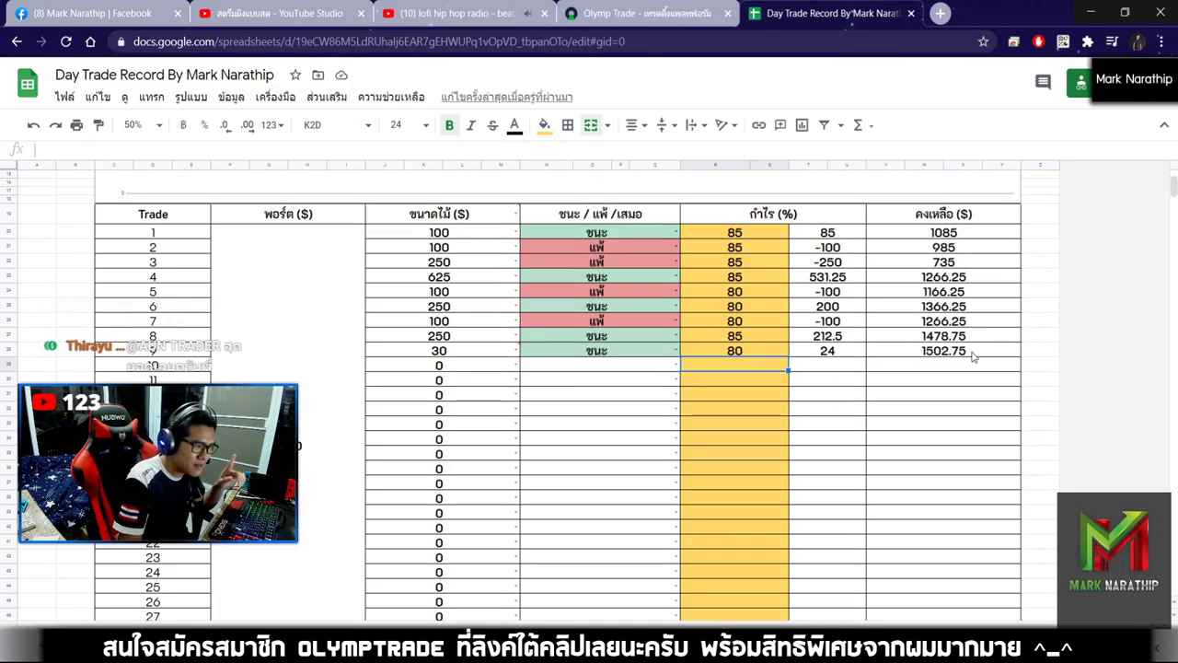
scroll(921, 350, "down", 5)
left_click(801, 277)
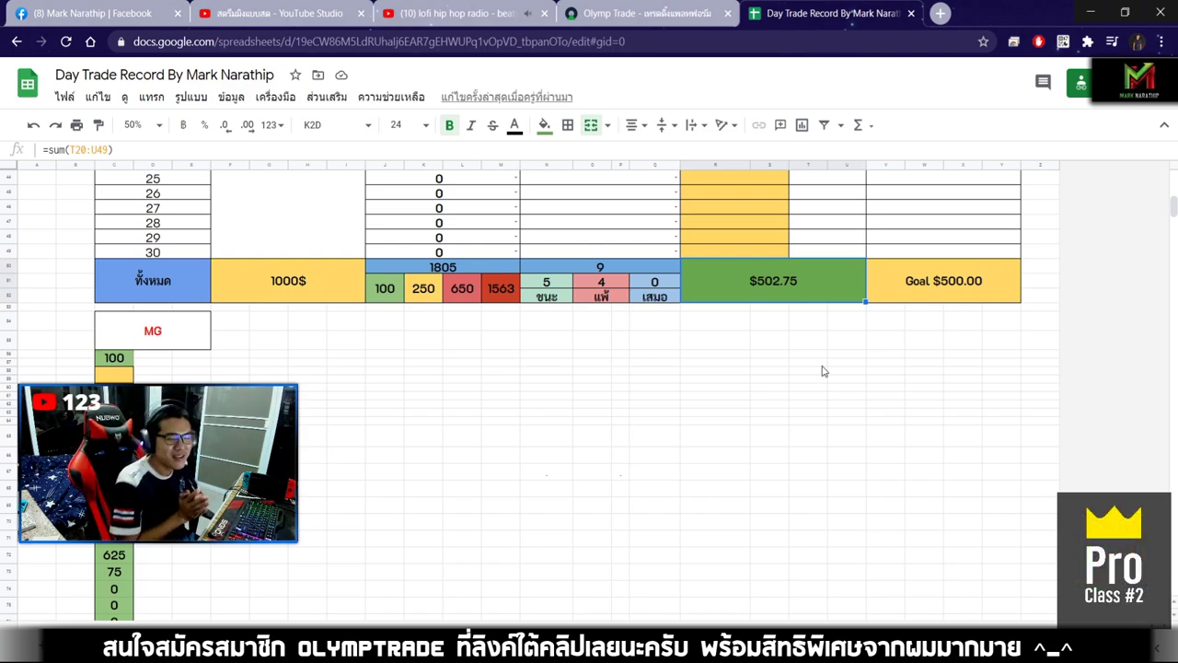
Review the results of trades 2 to 4 in the trade table, and recheck the total profit in the summary row.
scroll(823, 371, "up", 7)
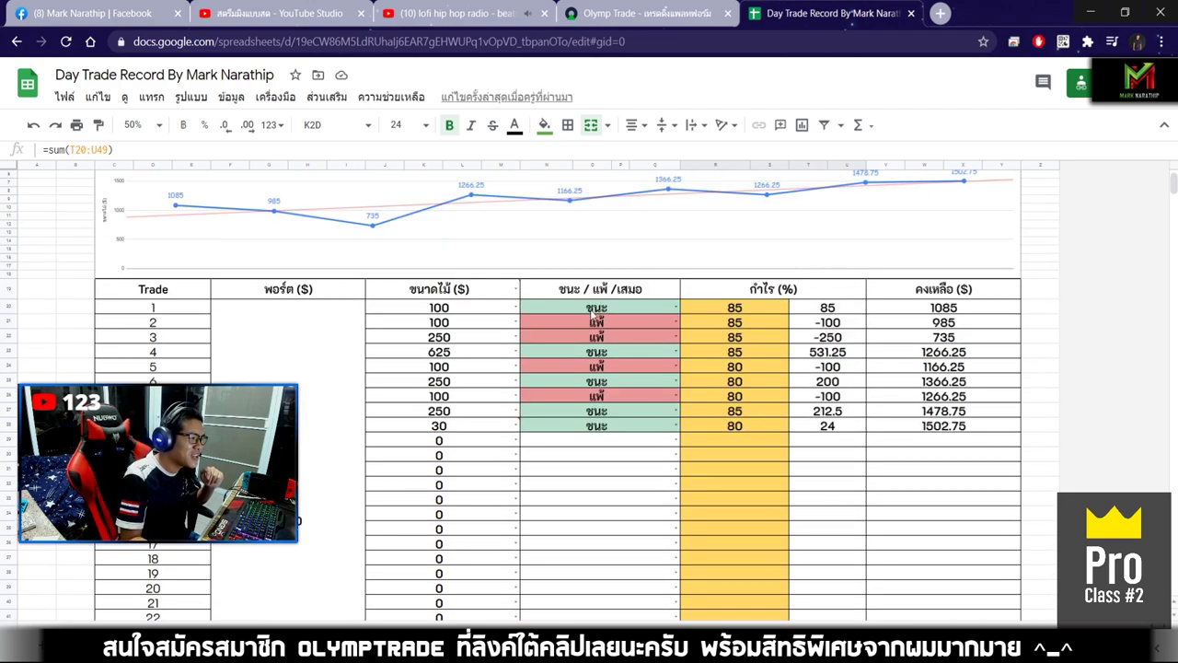
left_click_drag(596, 323, 597, 354)
scroll(478, 321, "down", 1)
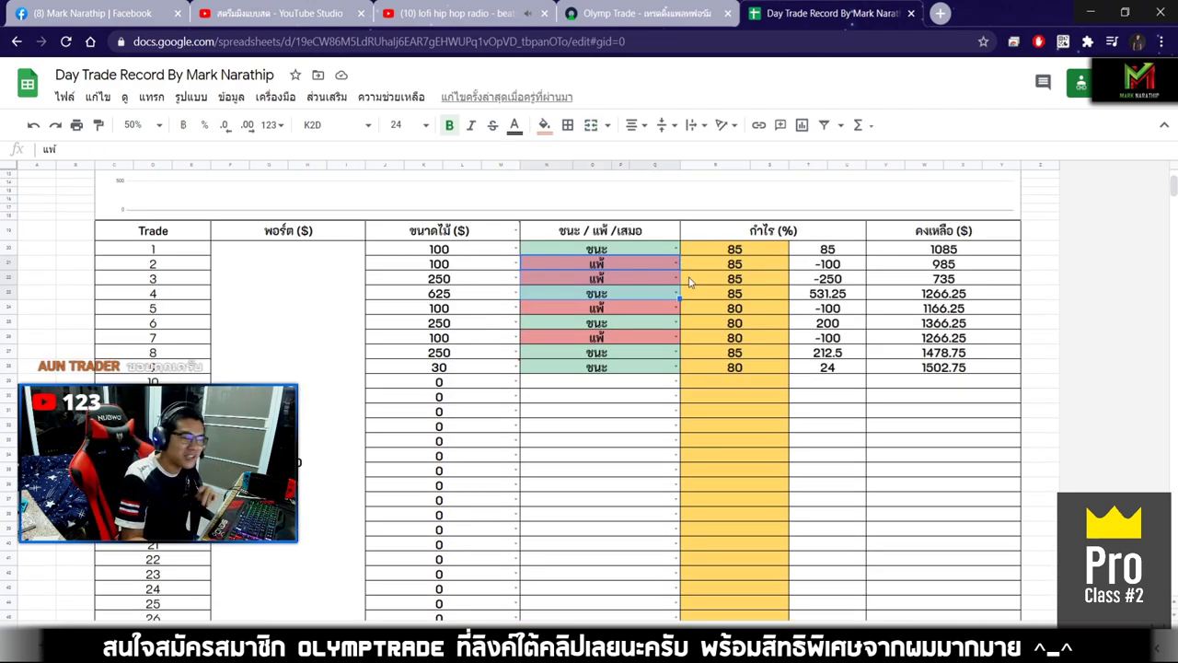
left_click(612, 281)
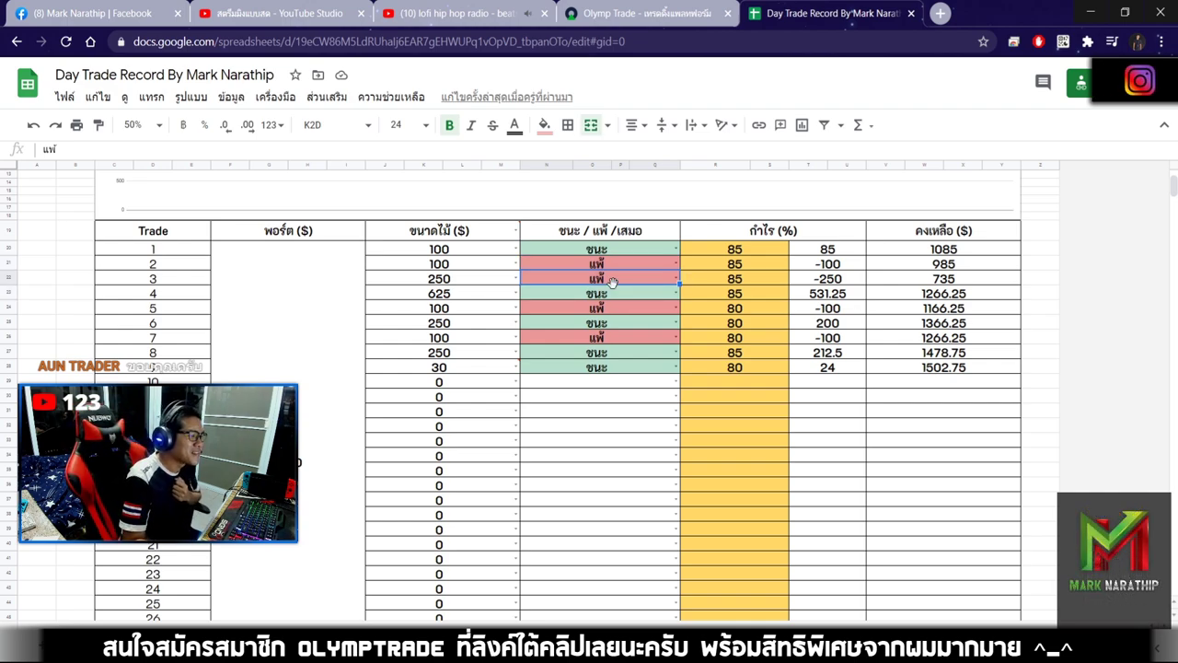
left_click(620, 295)
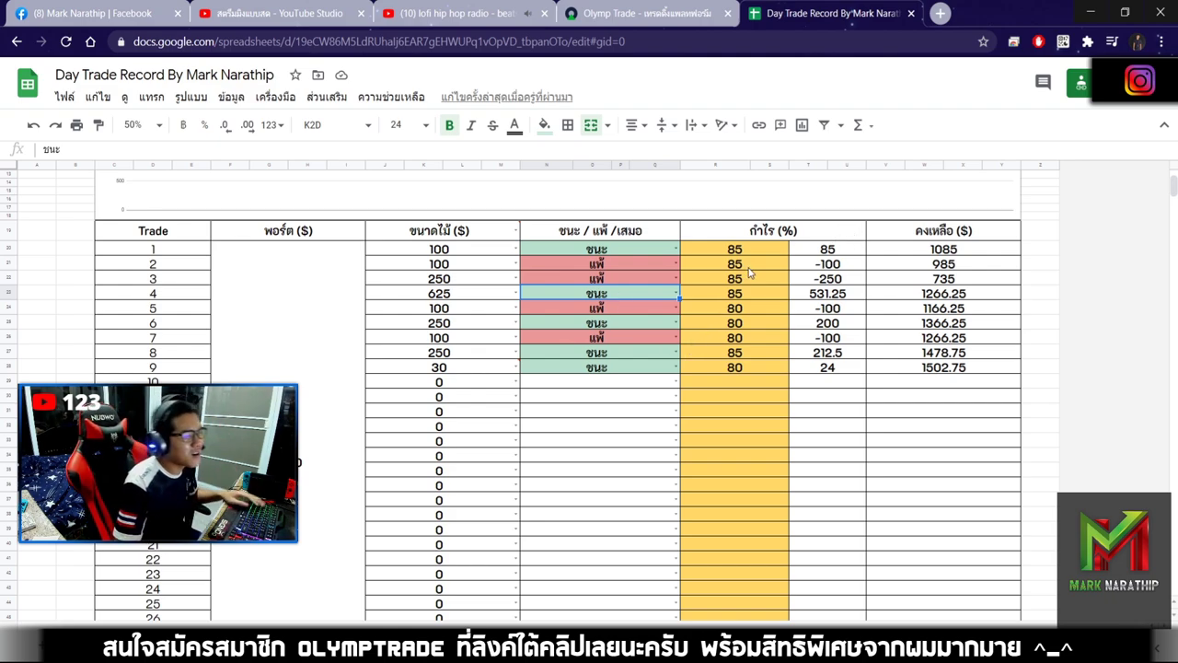
scroll(760, 312, "down", 5)
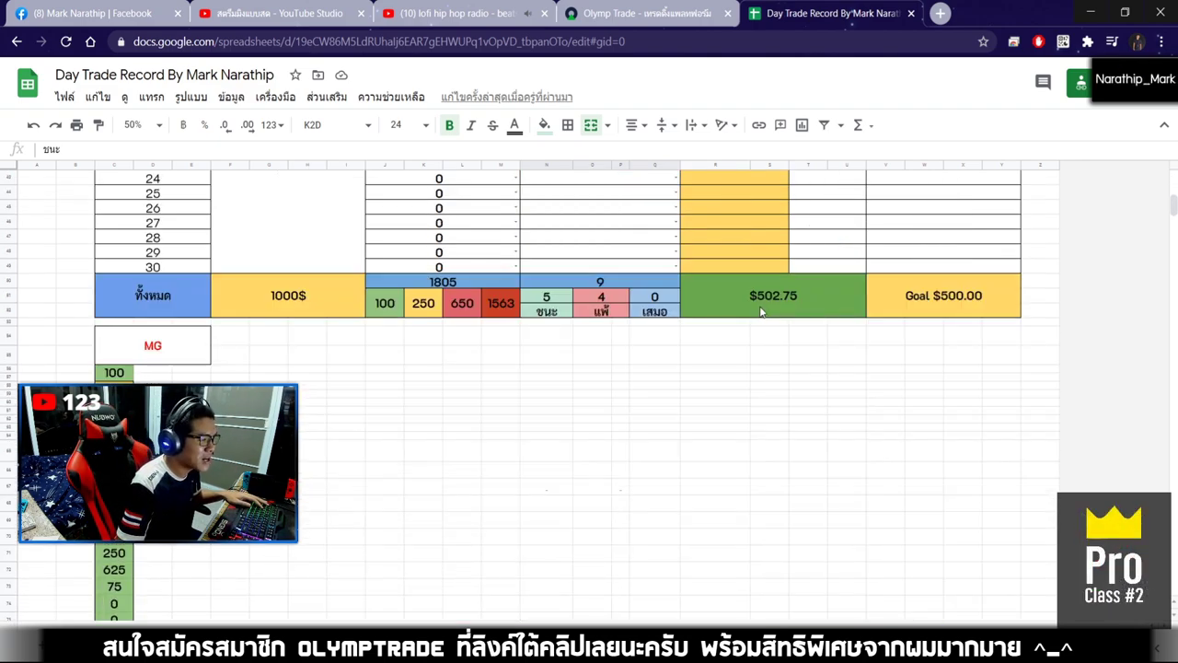
left_click(787, 304)
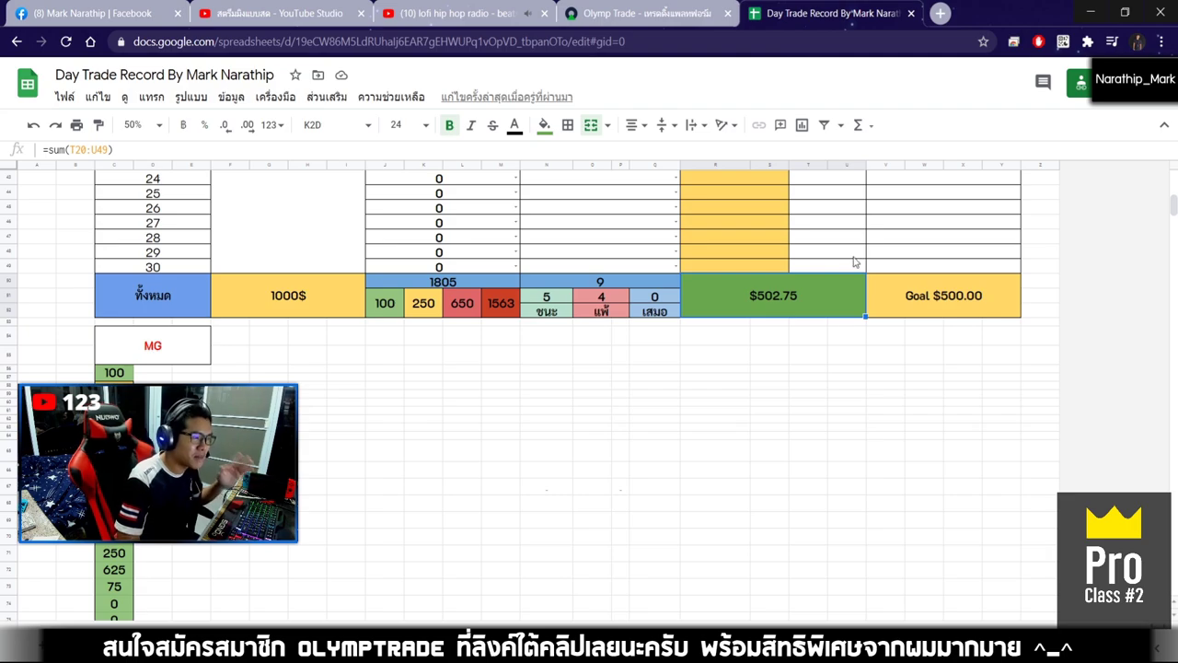
Look up แปล in a new browser tab, and open the suggested MSN Money currency converter page.
left_click(939, 13)
left_click(920, 44)
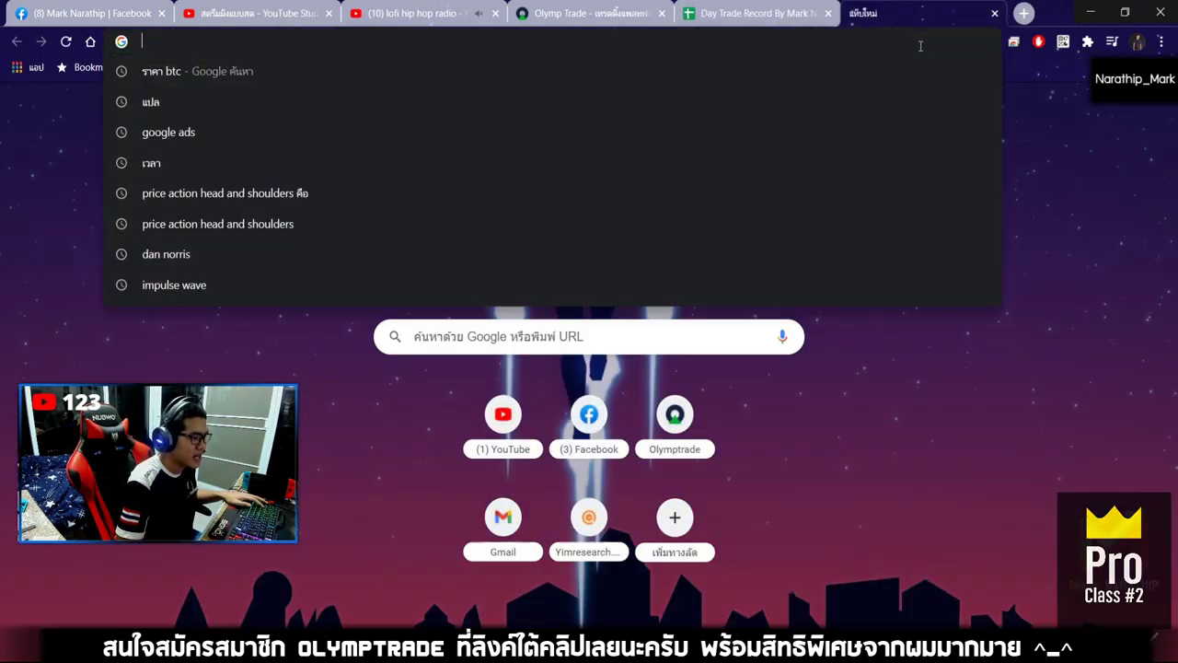
type("แปล")
key("Down")
key("Down")
key("Down")
key("Down")
key("Down")
key("Down")
key("Up")
key("Return")
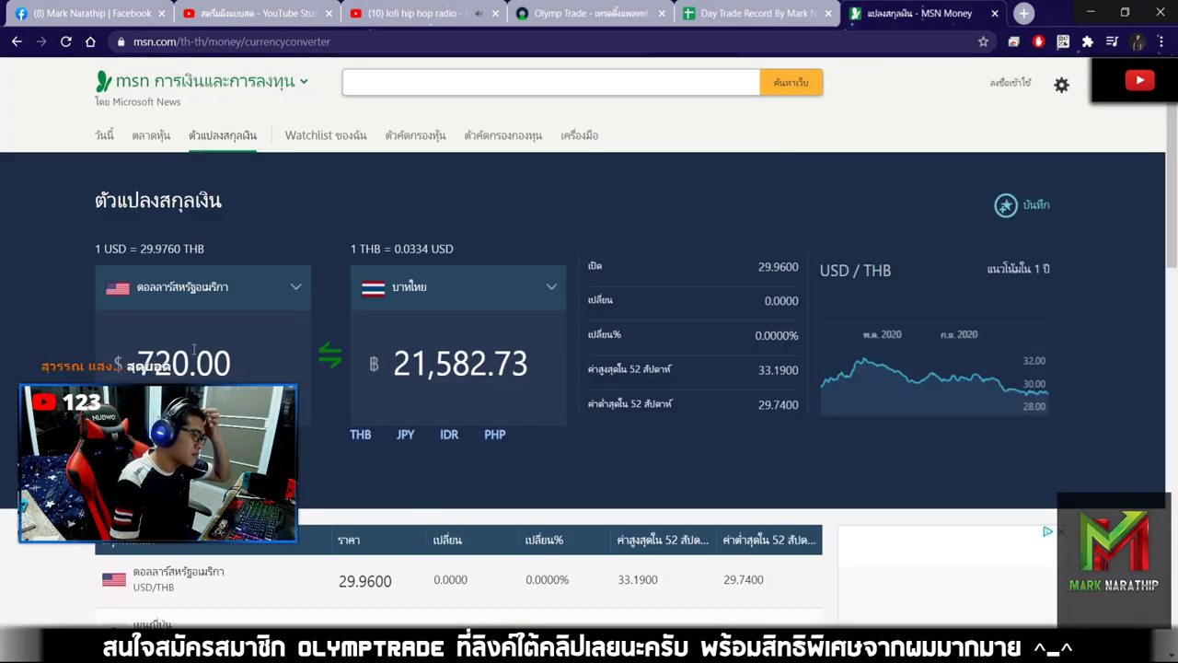
Set the US dollar amount in the currency converter to 1 and check the equivalent in Thai baht.
double_click(245, 355)
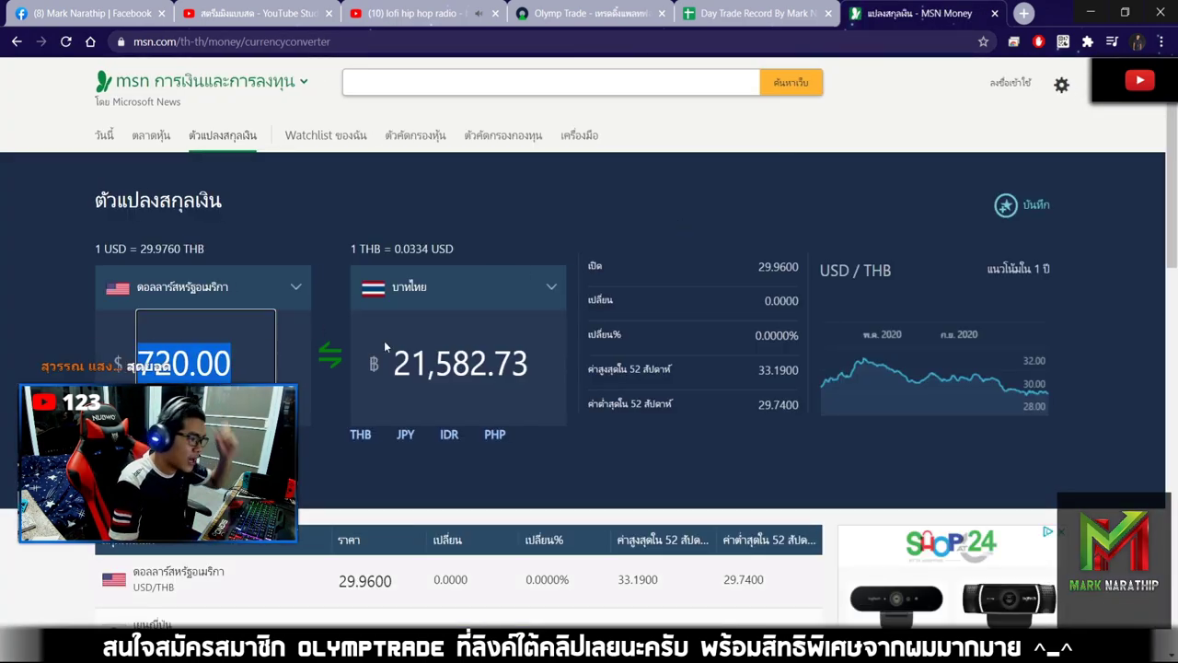
type("1")
scroll(479, 478, "down", 3)
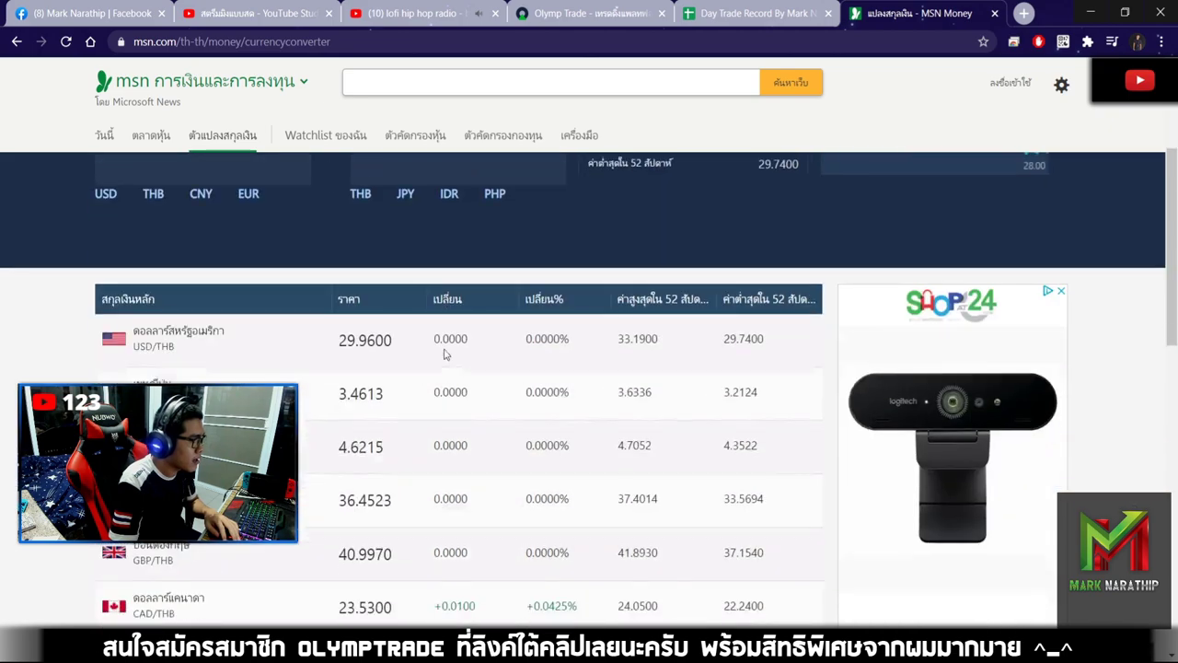
scroll(446, 354, "up", 2)
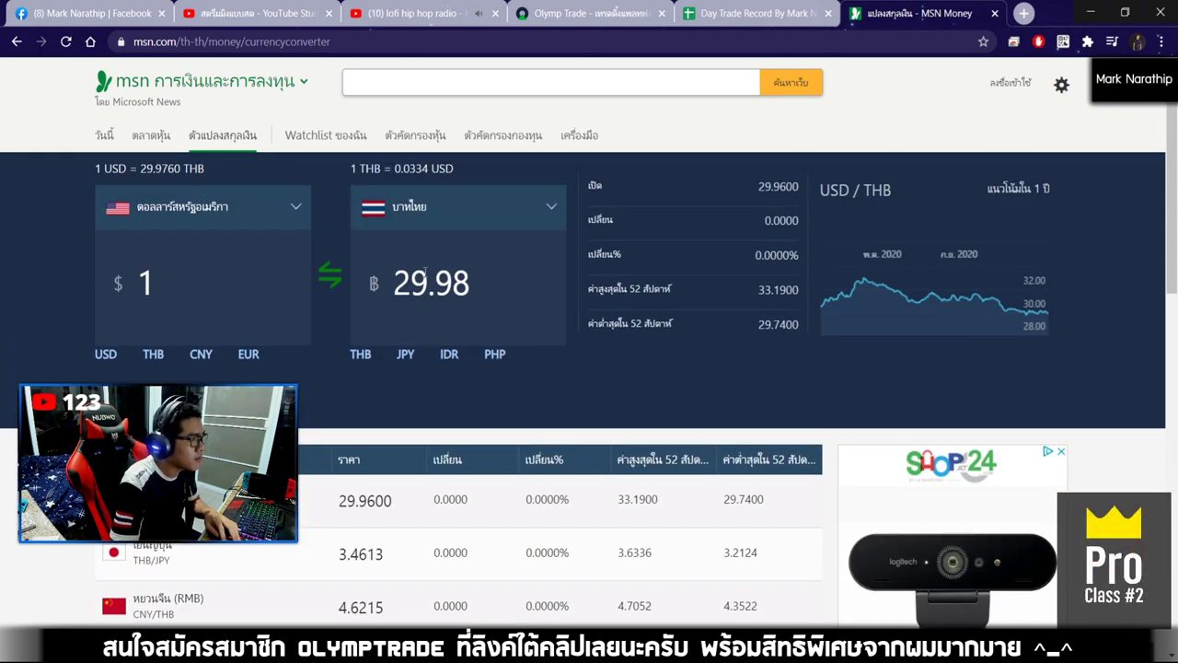
left_click(209, 273)
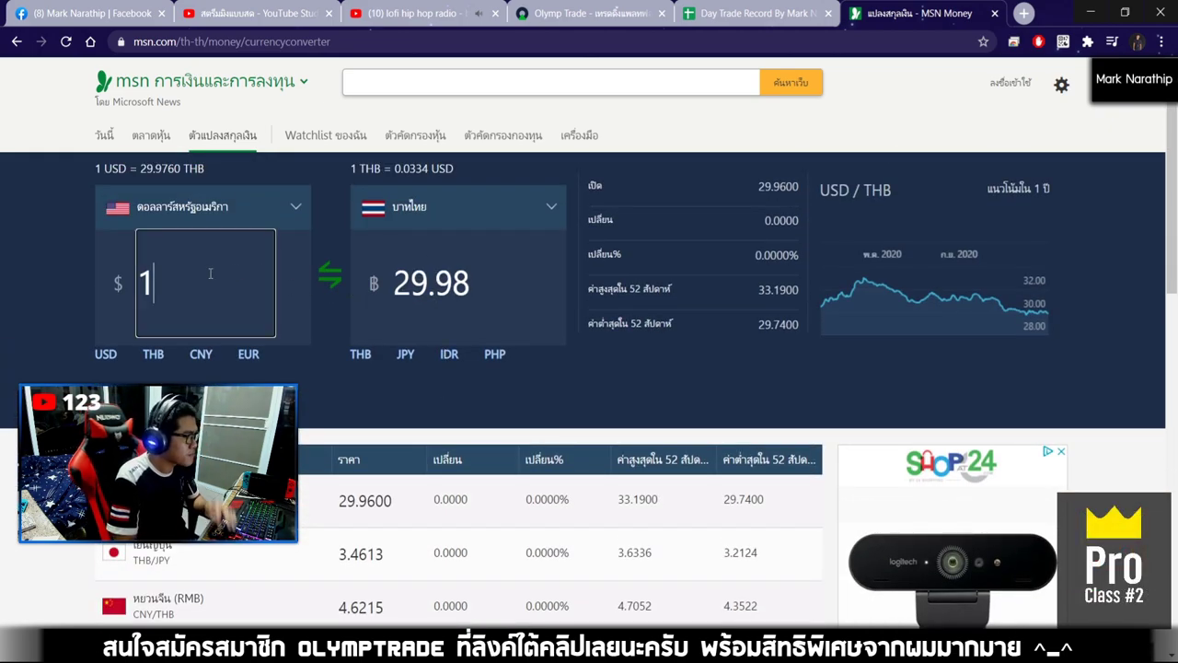
left_click(528, 403)
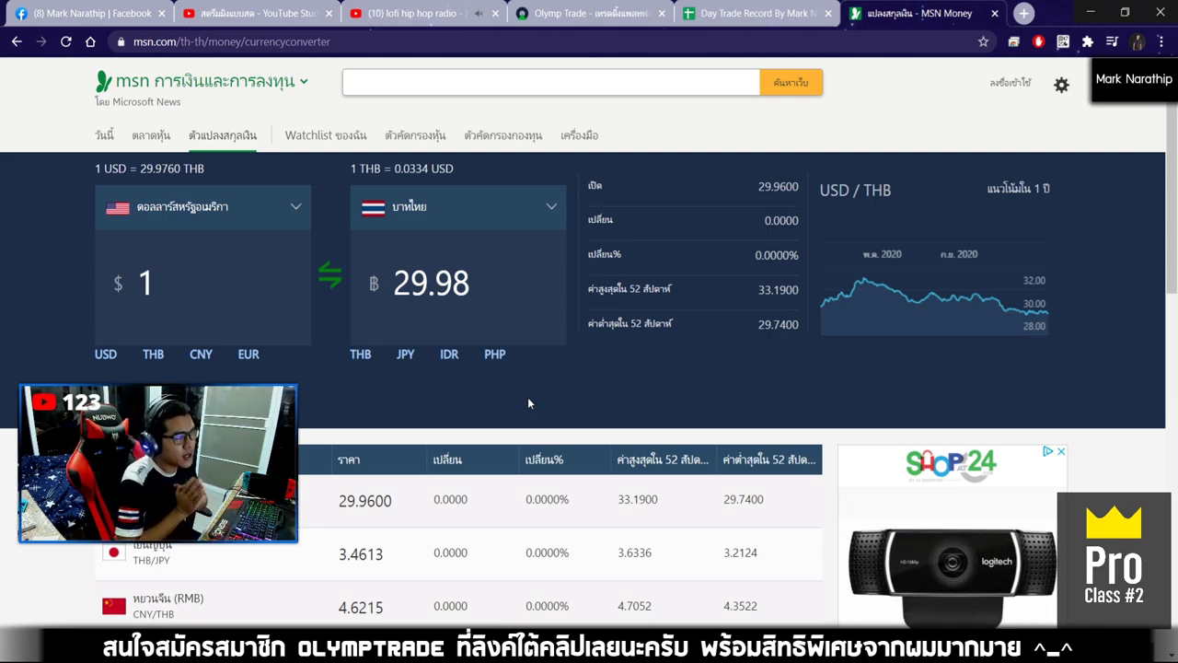
left_click_drag(394, 284, 478, 278)
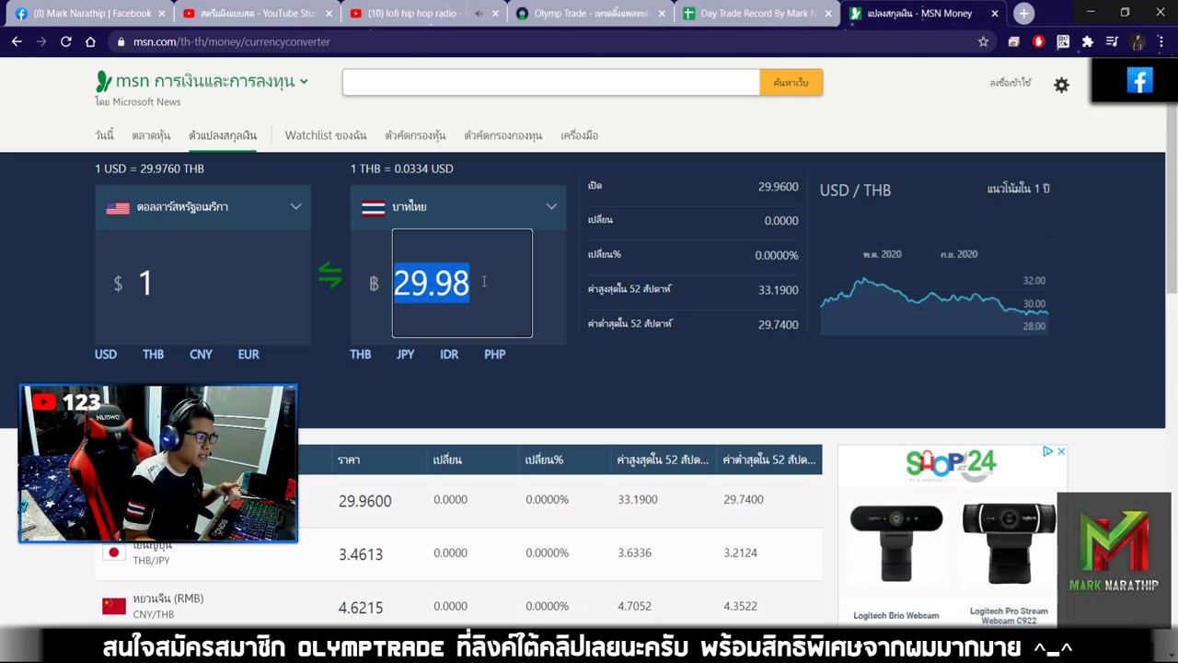
left_click(483, 281)
Convert the 502.75 US dollar profit to Thai baht and highlight the converted amount.
left_click(177, 285)
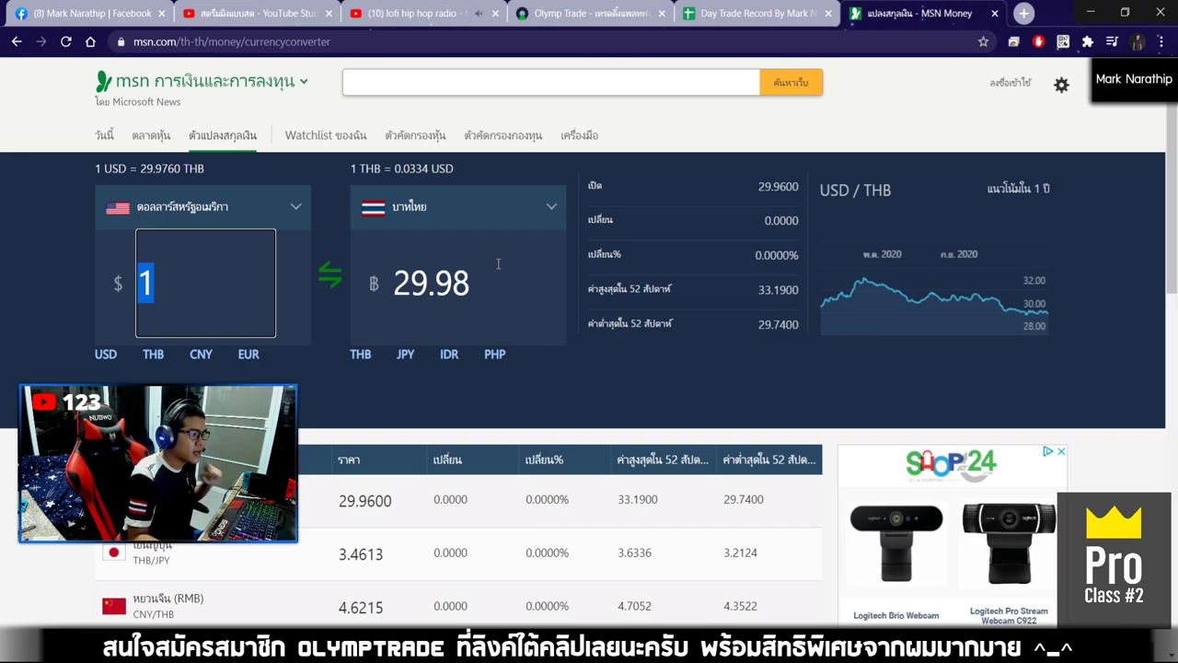
type("502.75")
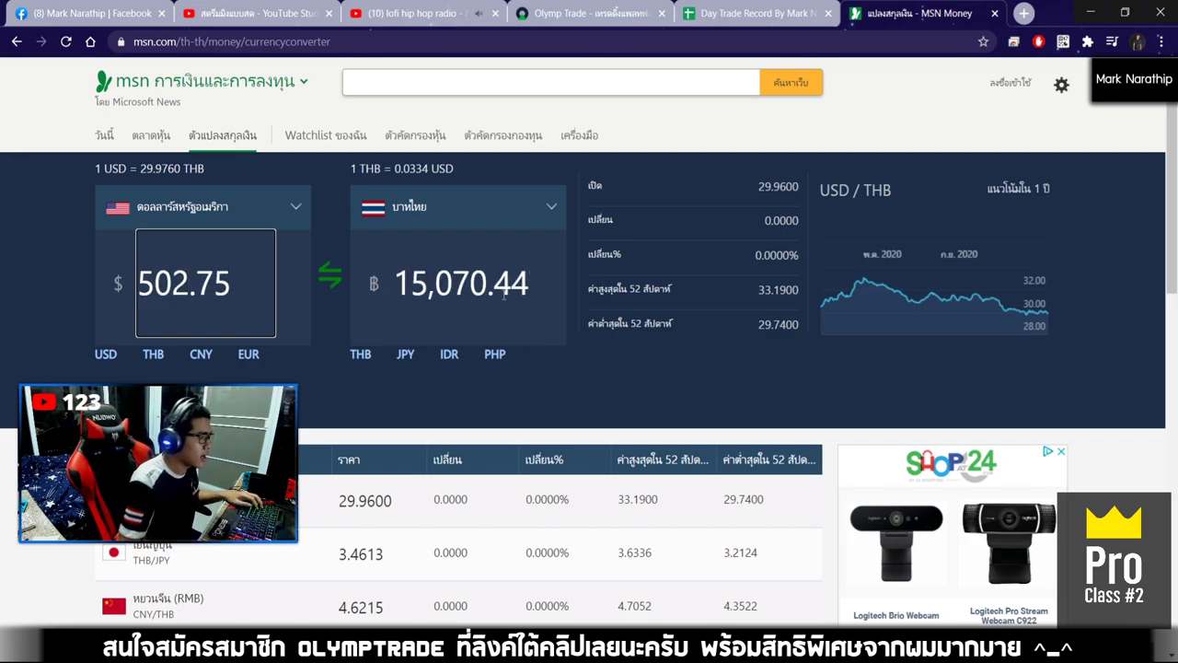
left_click(537, 408)
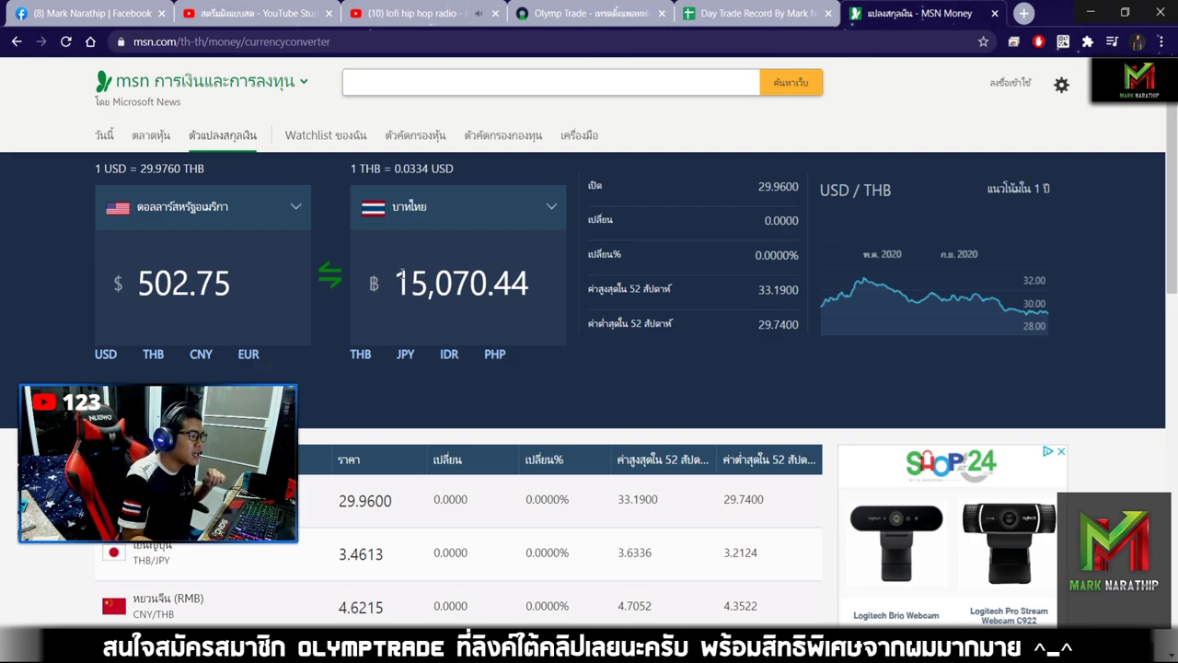
left_click_drag(399, 267, 531, 322)
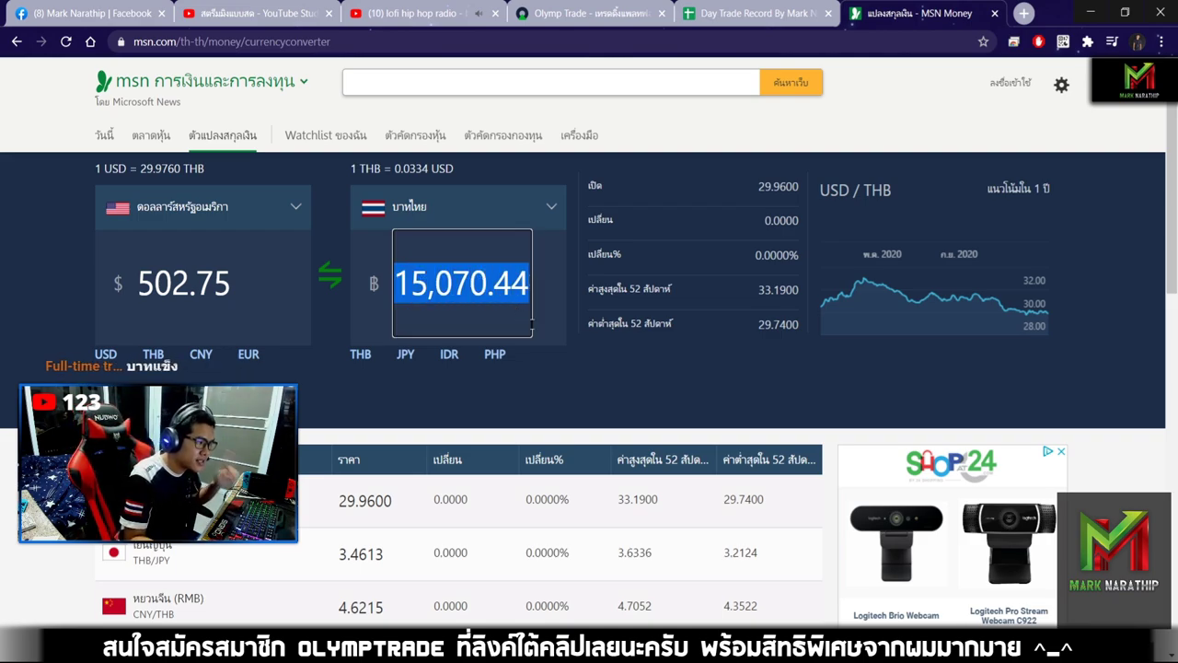
left_click(564, 391)
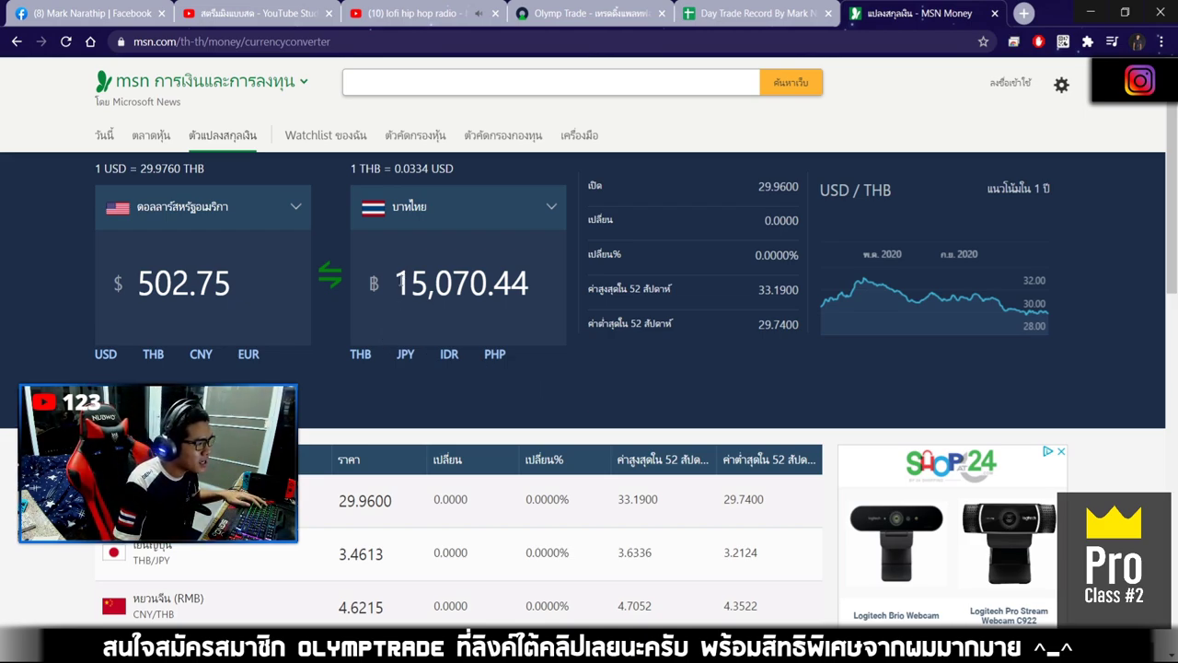
left_click_drag(396, 283, 534, 283)
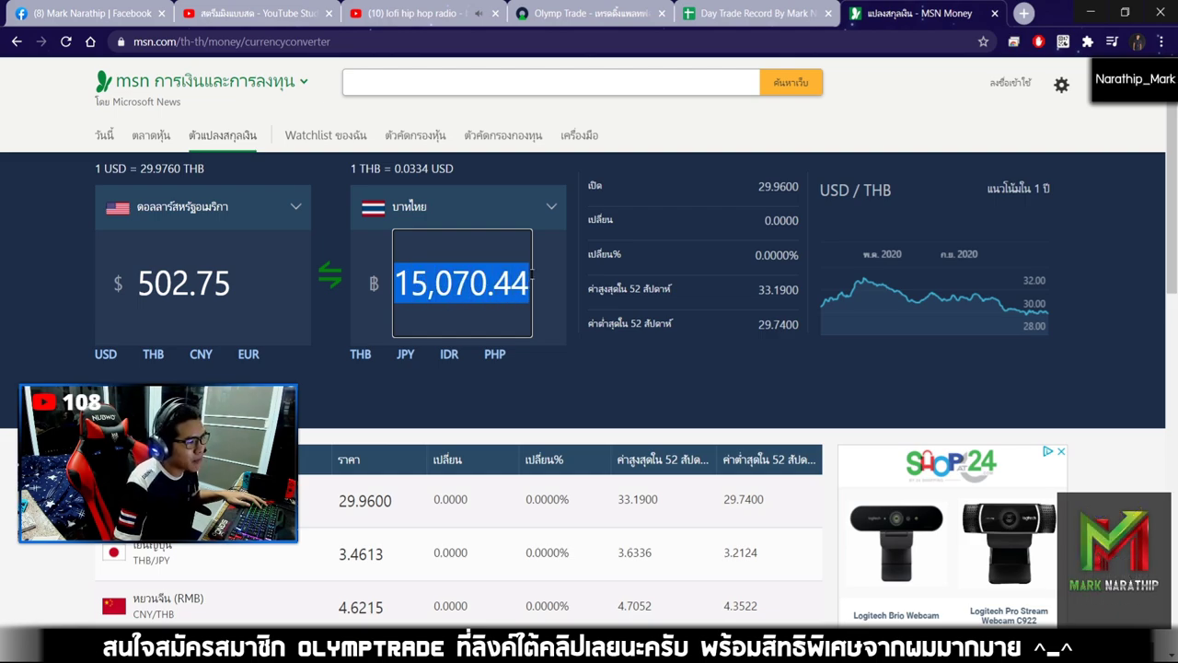
left_click(642, 411)
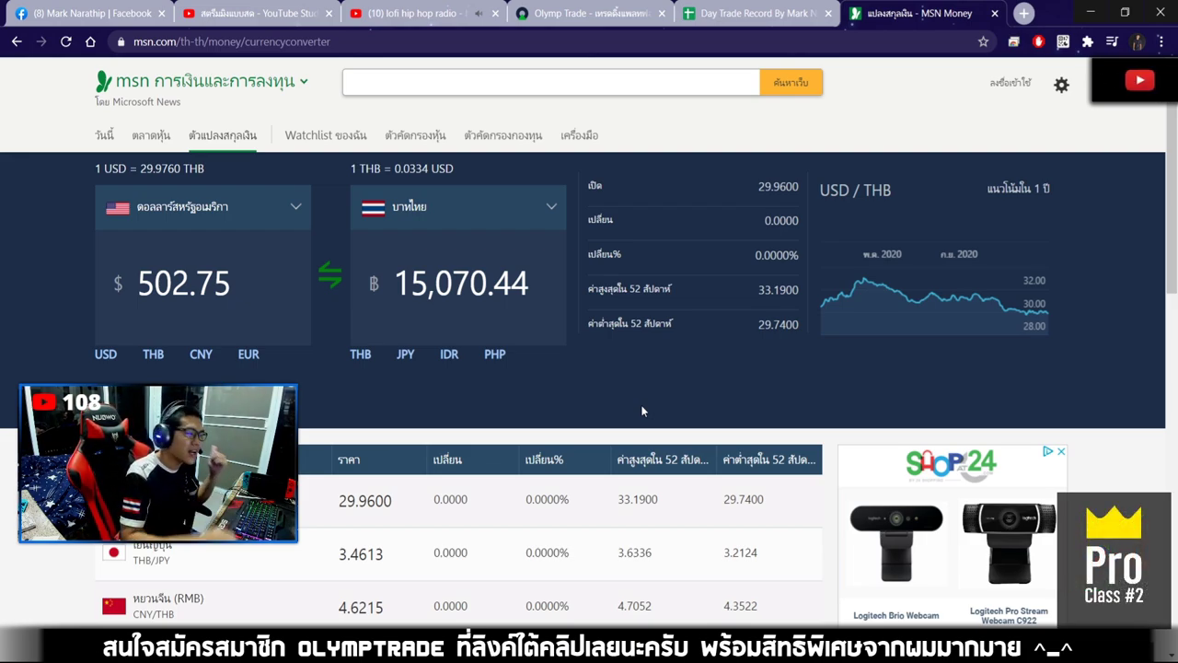
Switch to the YouTube Studio livestream page and check the stream preview with its elapsed time.
left_click(281, 13)
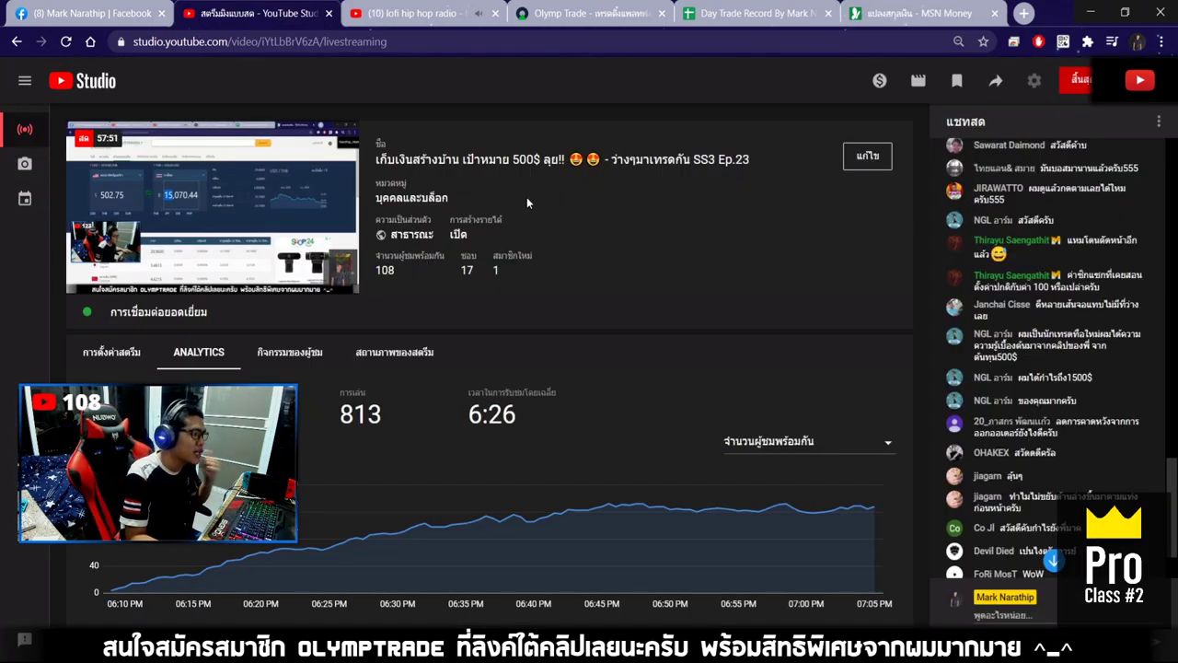
mouse_move(165, 200)
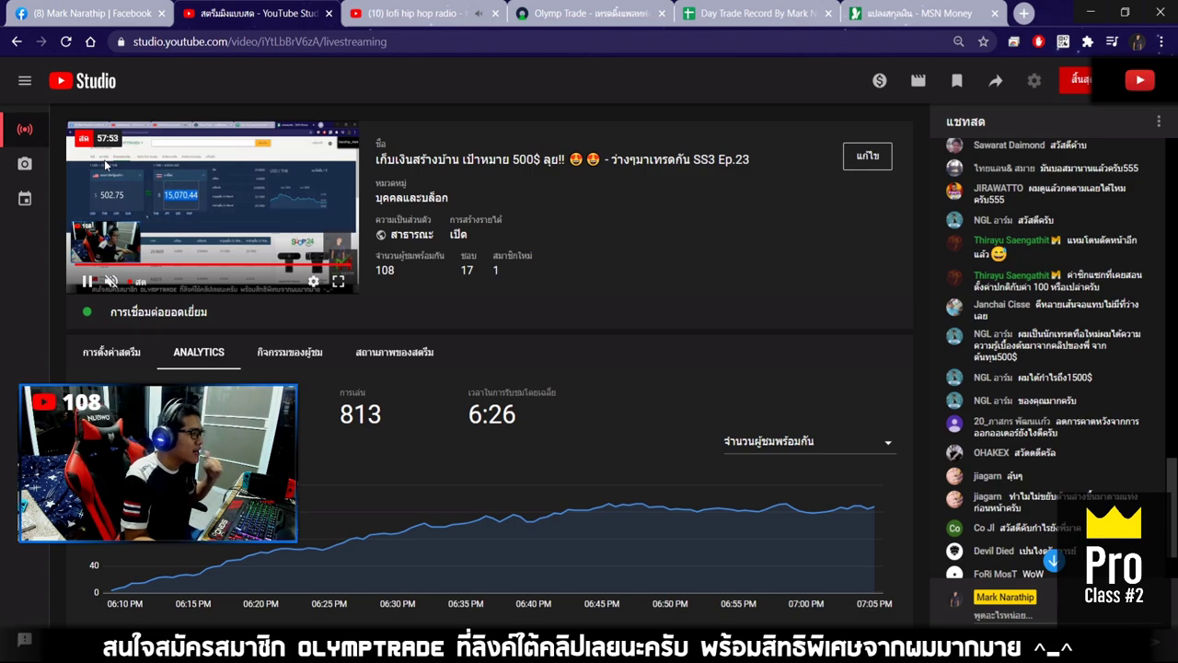